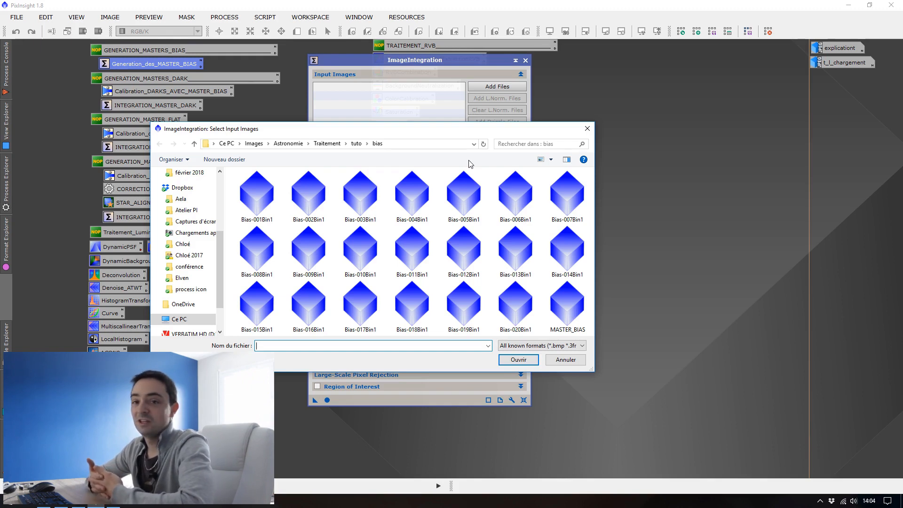
# Load the bias frames Bias-001Bin1 through Bias-020Bin1 as input images for ImageIntegration, leaving out MASTER_BIAS
pyautogui.click(270, 186)
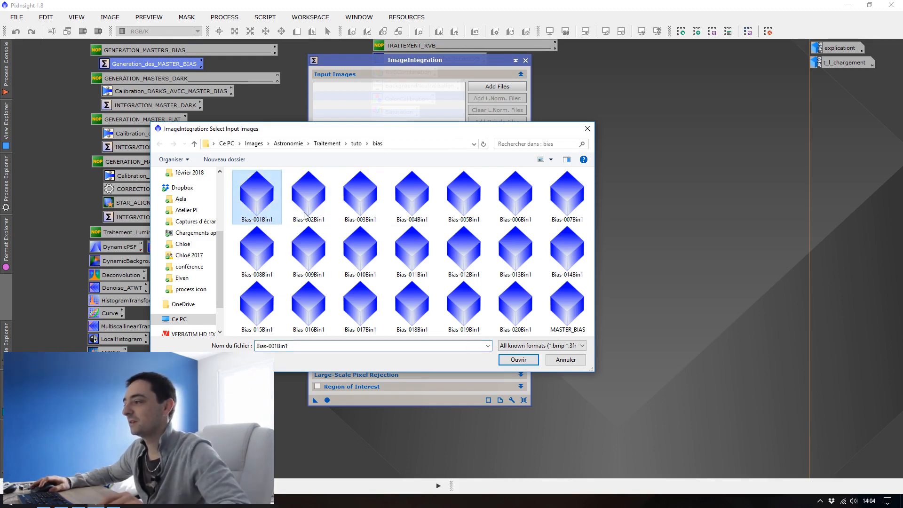
pyautogui.keyDown('shift'); pyautogui.click(535, 314); pyautogui.keyUp('shift')
pyautogui.click(519, 360)
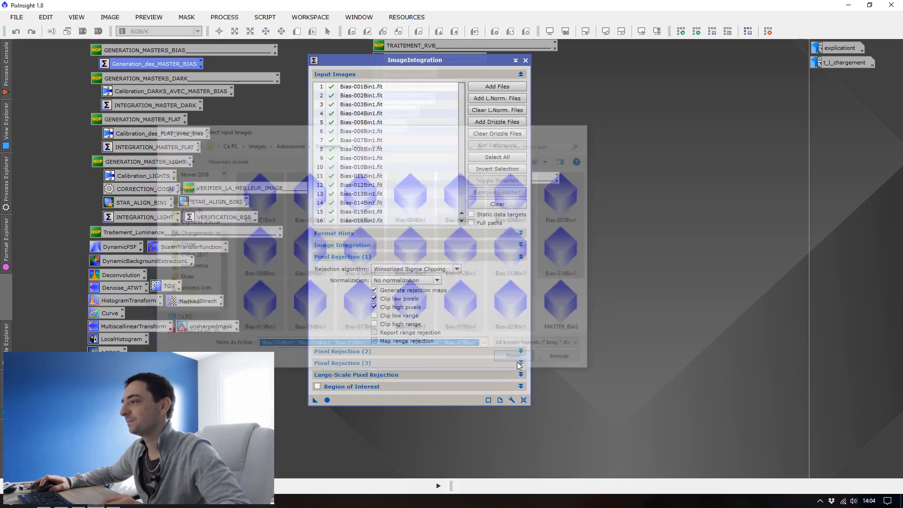
pyautogui.moveTo(426, 59); pyautogui.dragTo(434, 30)
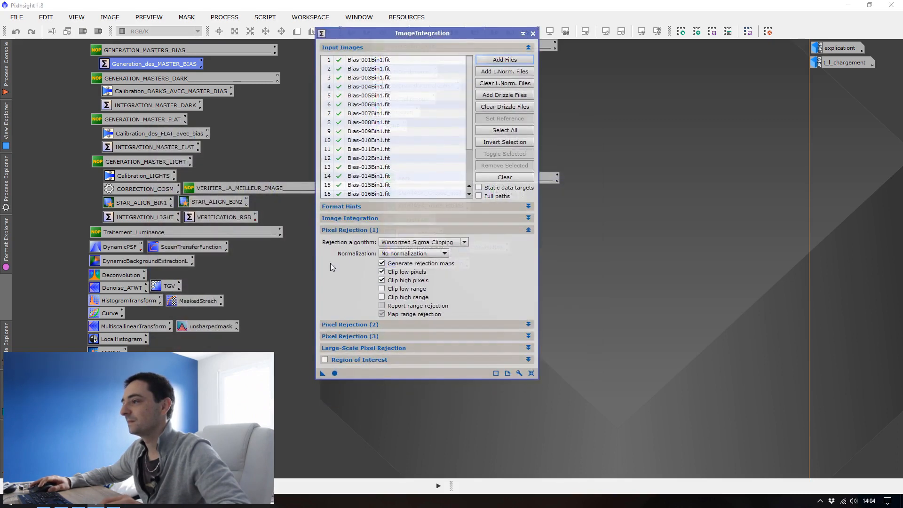
# Review the Image Integration settings, choosing Average as the combination and checking the available scale estimators
pyautogui.click(352, 208)
pyautogui.click(353, 210)
pyautogui.click(351, 219)
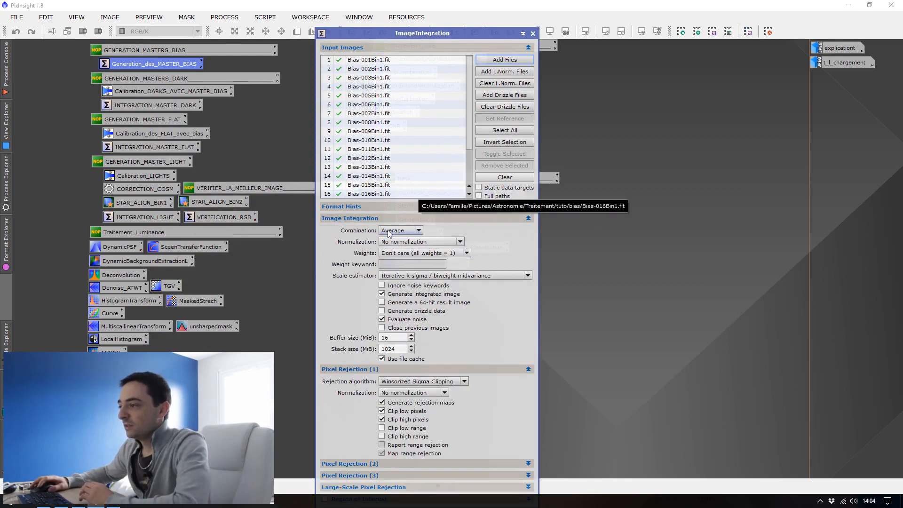
pyautogui.click(416, 231)
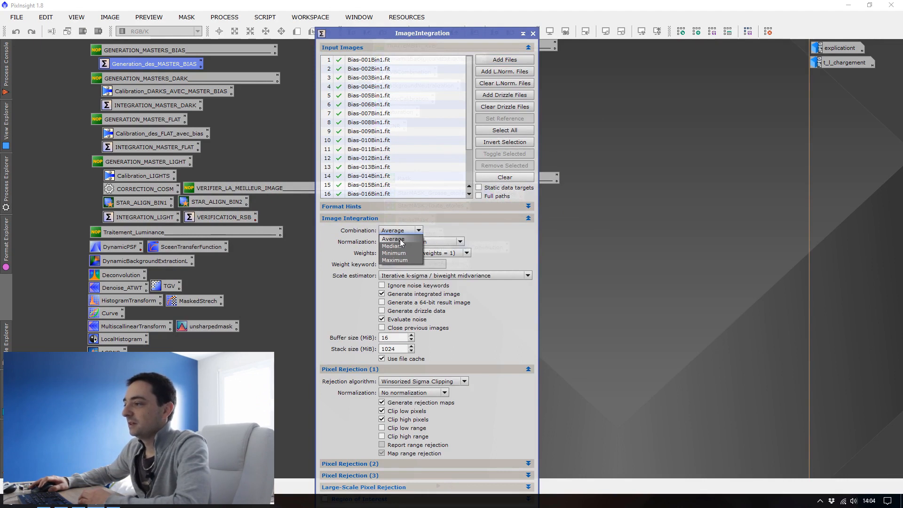
pyautogui.click(401, 240)
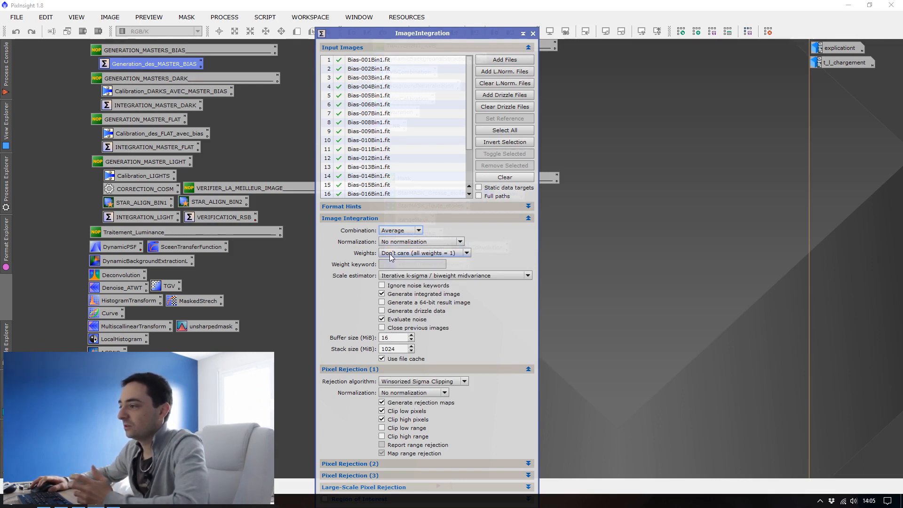
pyautogui.moveTo(371, 278)
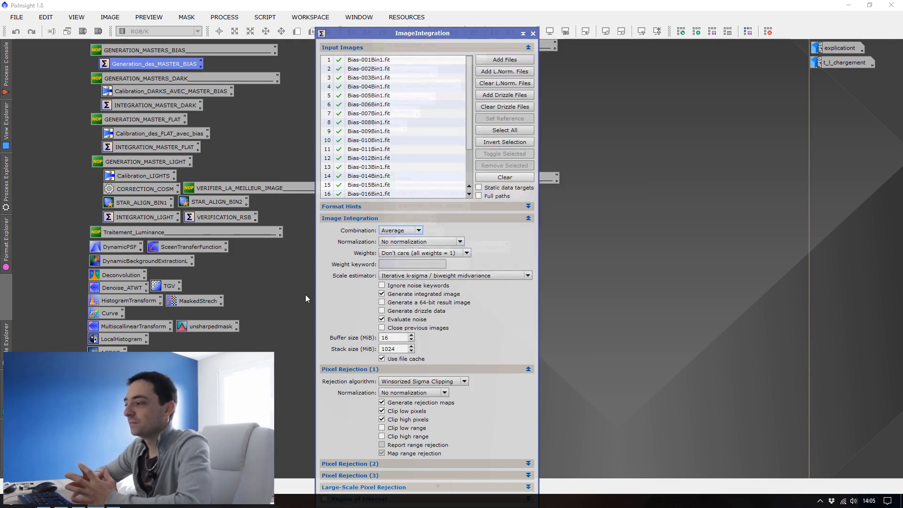
pyautogui.click(481, 277)
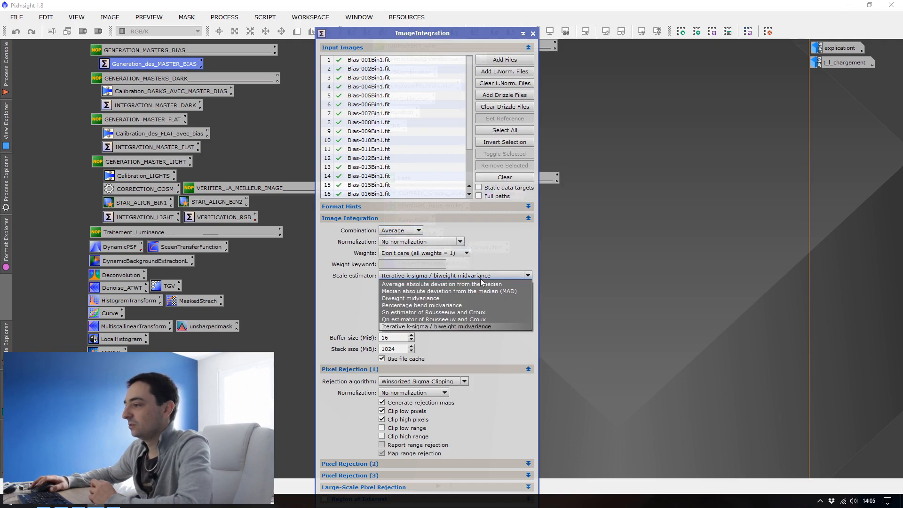
pyautogui.click(498, 277)
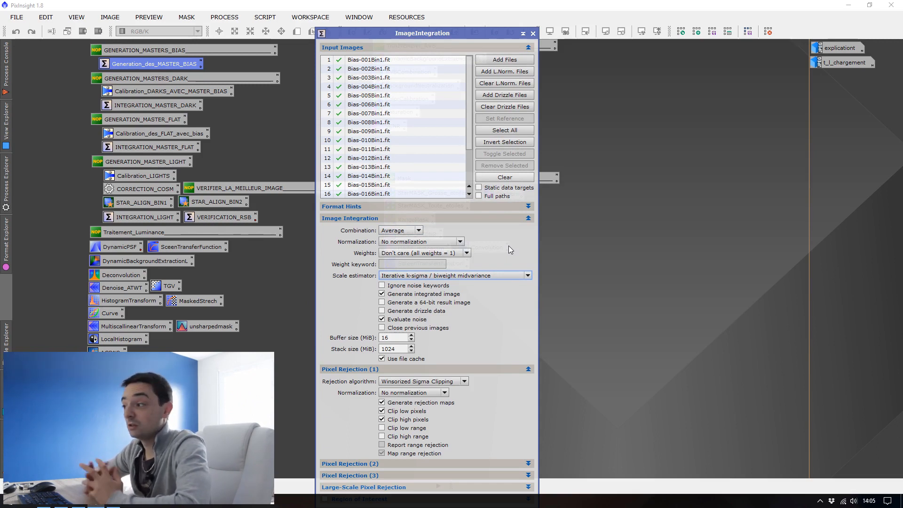
pyautogui.click(358, 219)
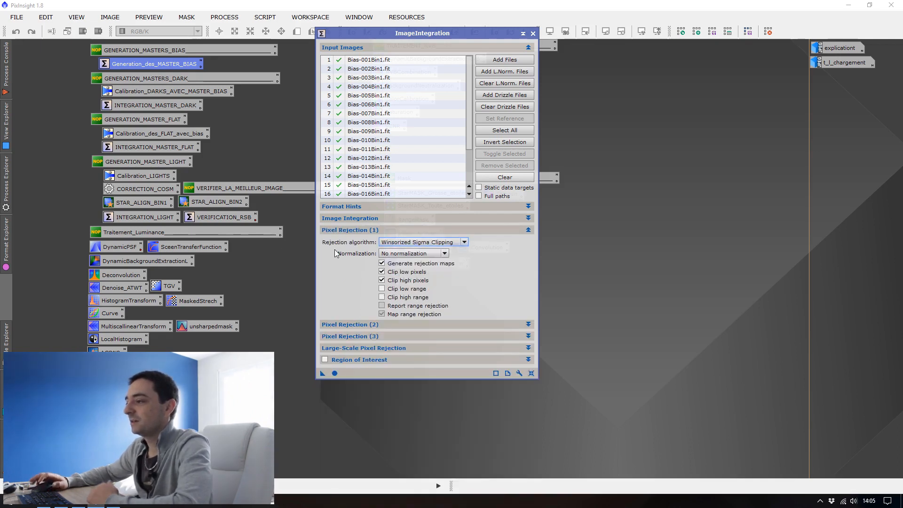
# Examine the pixel rejection algorithm descriptions and options in relation to the number of loaded bias frames
pyautogui.moveTo(403, 245)
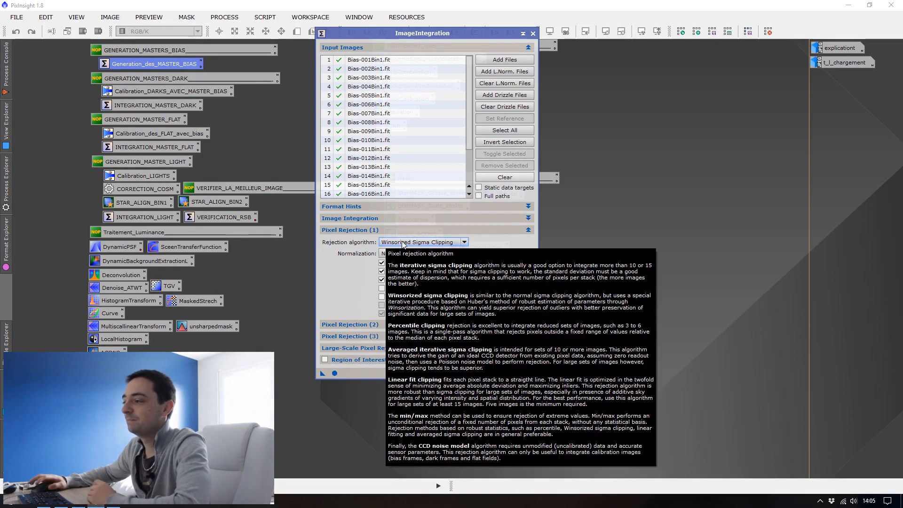
pyautogui.moveTo(470, 105); pyautogui.dragTo(466, 135)
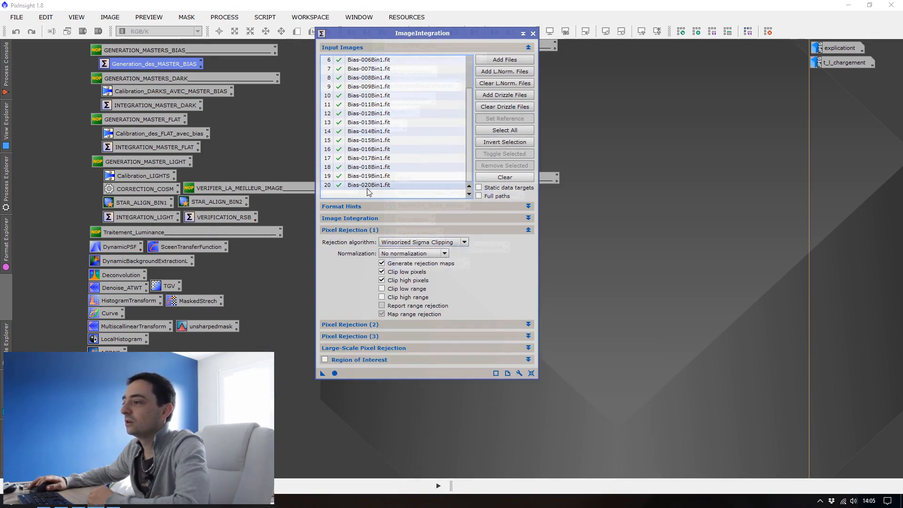
pyautogui.click(408, 242)
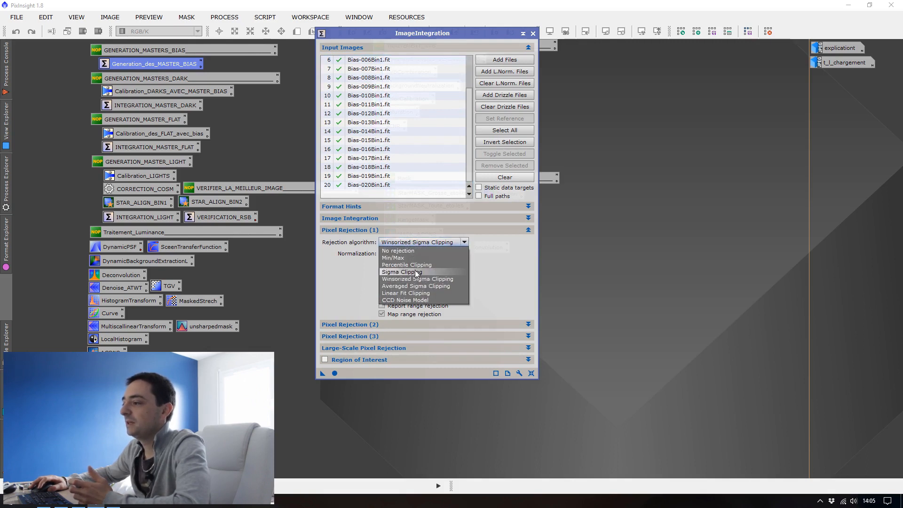
pyautogui.click(418, 242)
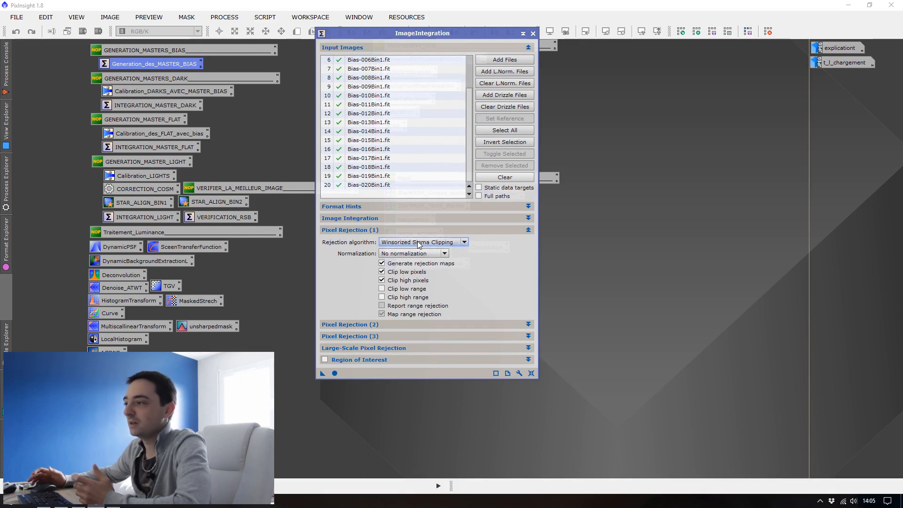
pyautogui.click(417, 242)
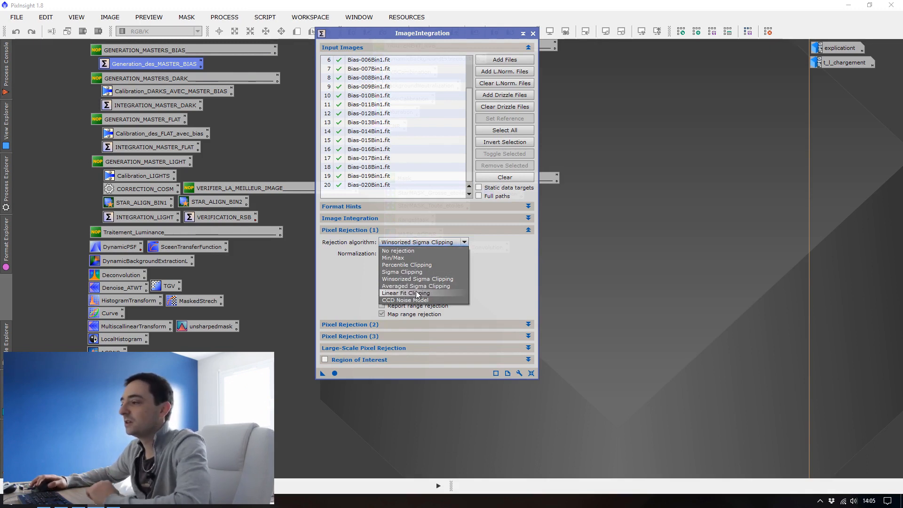
pyautogui.click(408, 243)
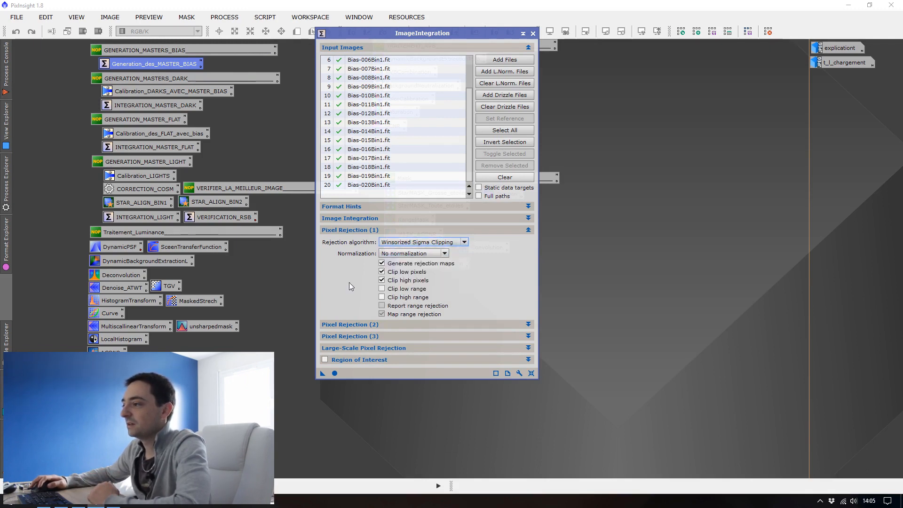
# Show the Pixel Rejection (2) sigma settings and open the t_l_chargement graph beside the ImageIntegration window for comparison
pyautogui.click(358, 231)
pyautogui.click(348, 241)
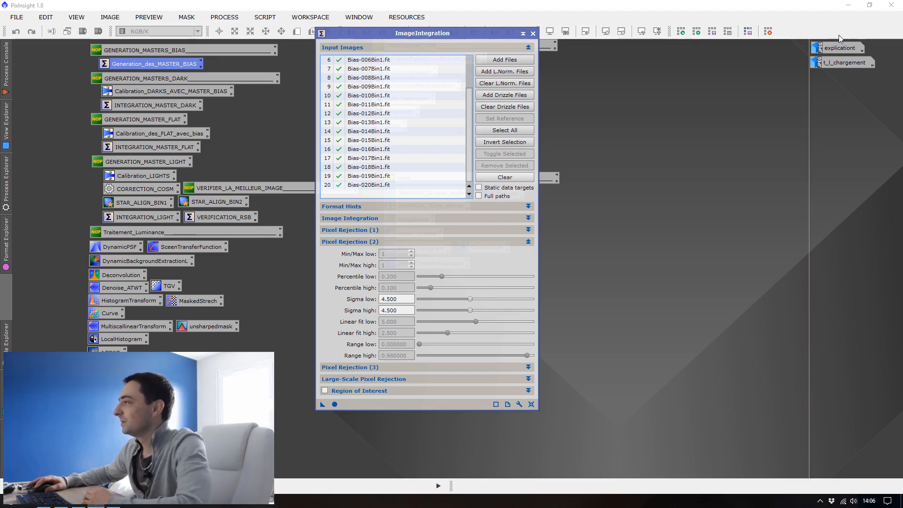
pyautogui.doubleClick(840, 63)
pyautogui.moveTo(473, 38)
pyautogui.mouseDown()
pyautogui.moveTo(602, 80)
pyautogui.moveTo(676, 63)
pyautogui.mouseUp()
pyautogui.moveTo(332, 64); pyautogui.dragTo(360, 88)
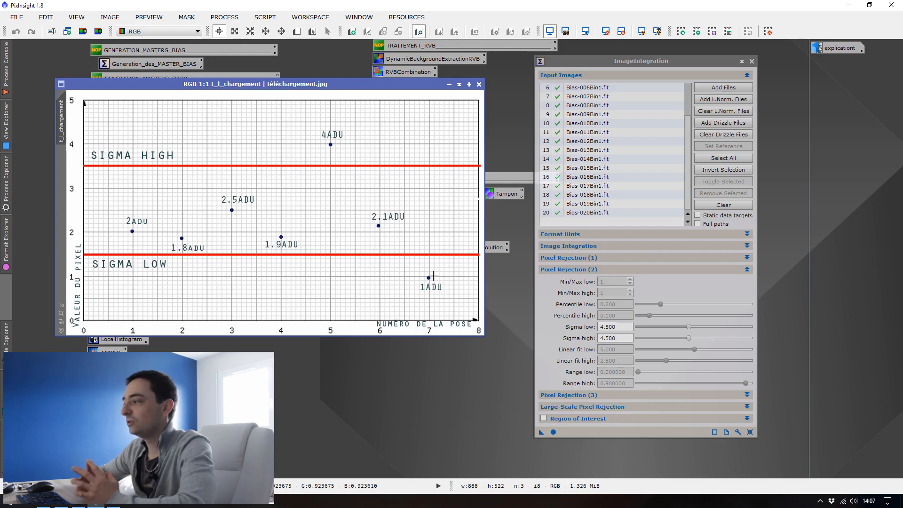
# Re-examine the combination method, rejection algorithm and sigma settings against the graph, then collapse those sections
pyautogui.click(616, 258)
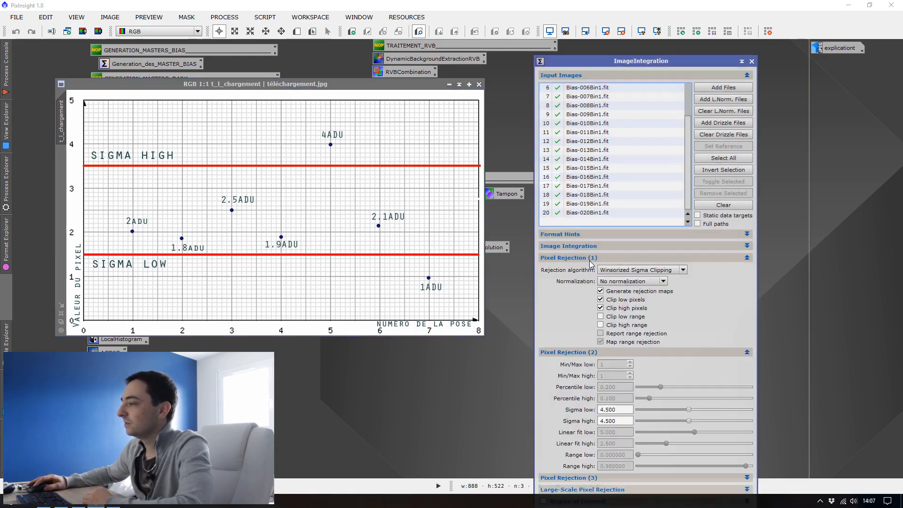
pyautogui.click(575, 249)
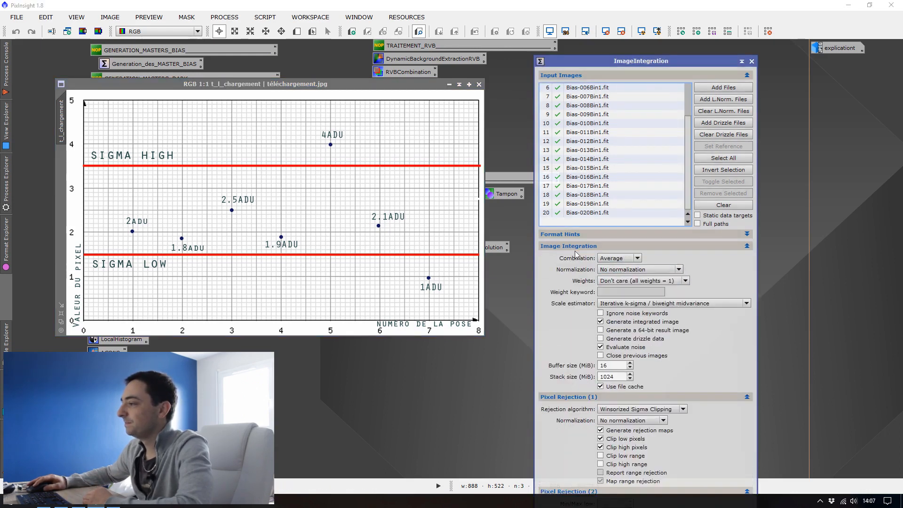
pyautogui.click(625, 260)
pyautogui.click(617, 262)
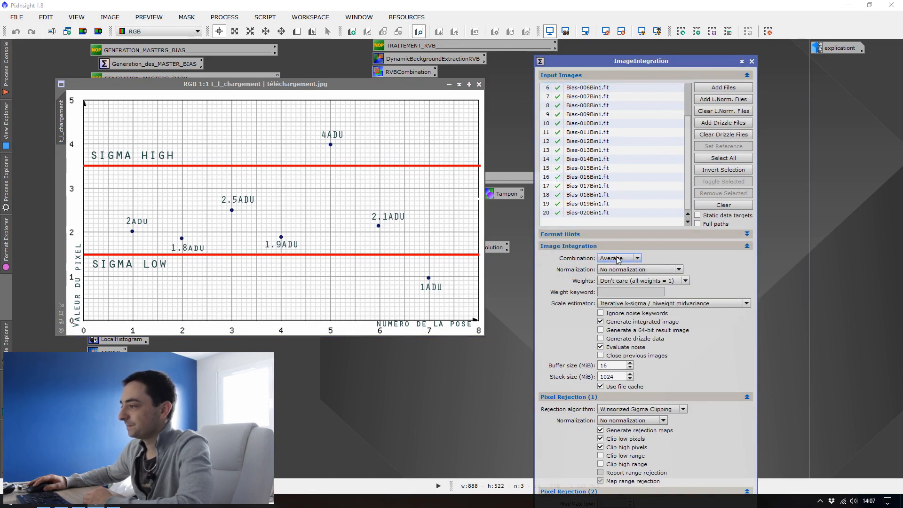
pyautogui.click(587, 249)
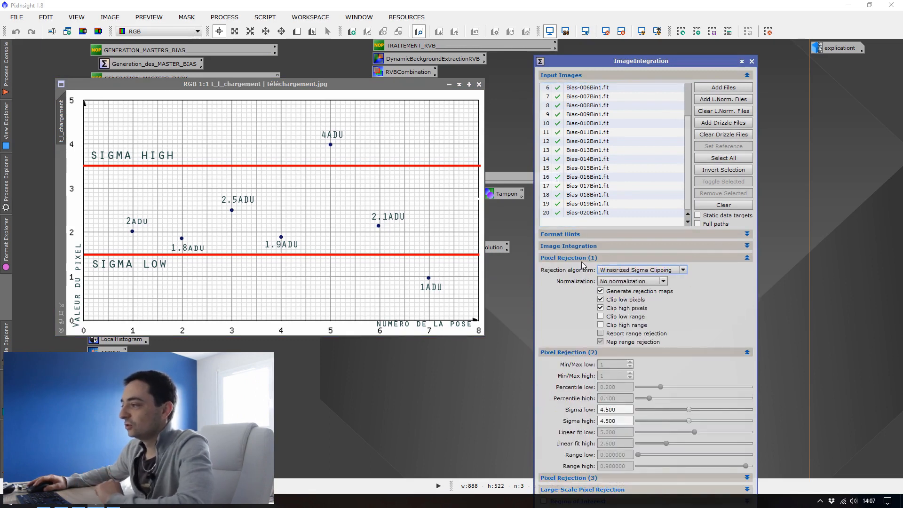
pyautogui.click(582, 259)
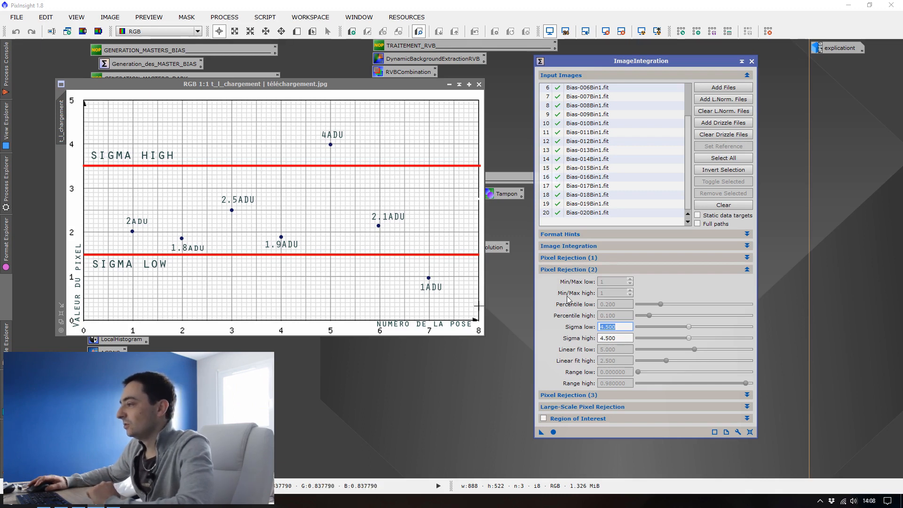
pyautogui.click(579, 269)
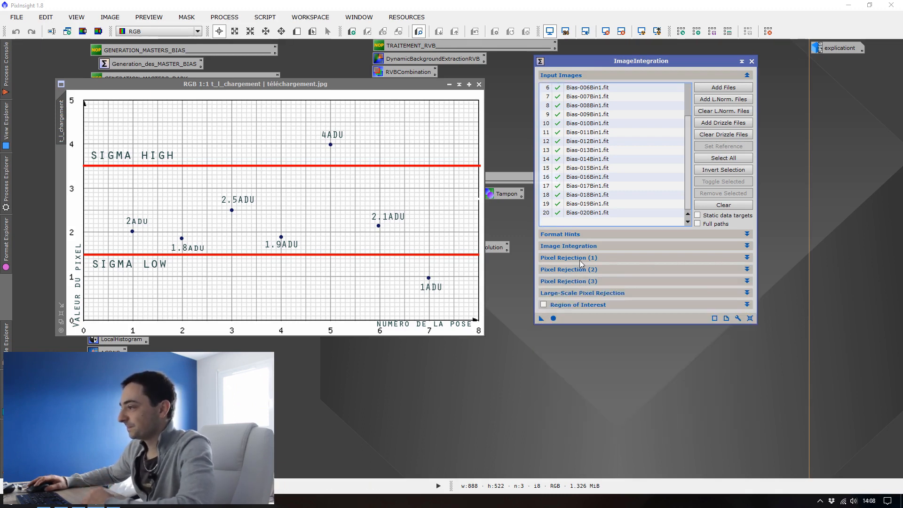
pyautogui.click(582, 259)
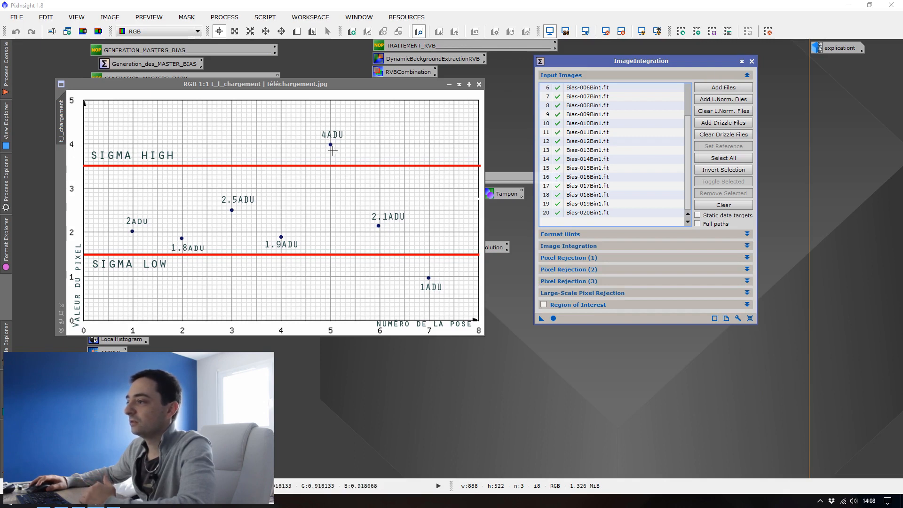
# Open the minimized explicationt image and place it clear of the graph to compare the mean and median calculations
pyautogui.click(837, 49)
pyautogui.doubleClick(837, 51)
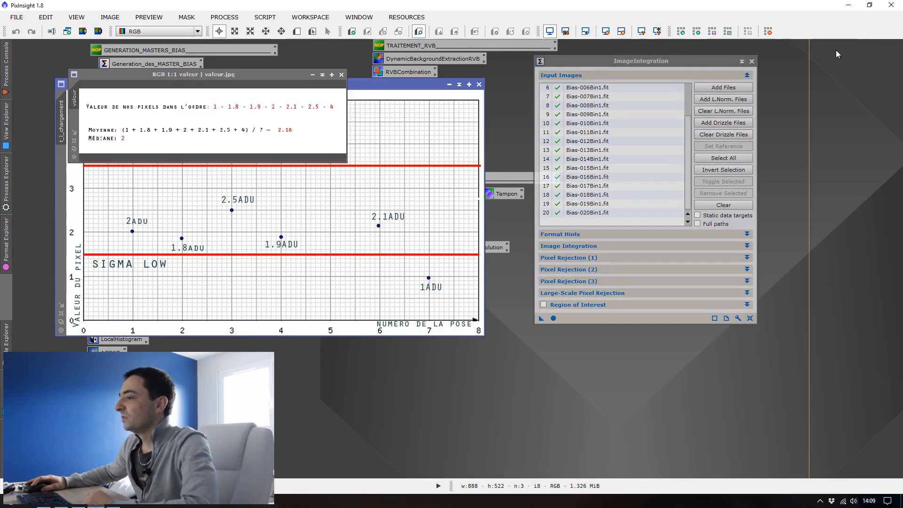
pyautogui.moveTo(230, 76); pyautogui.dragTo(665, 84)
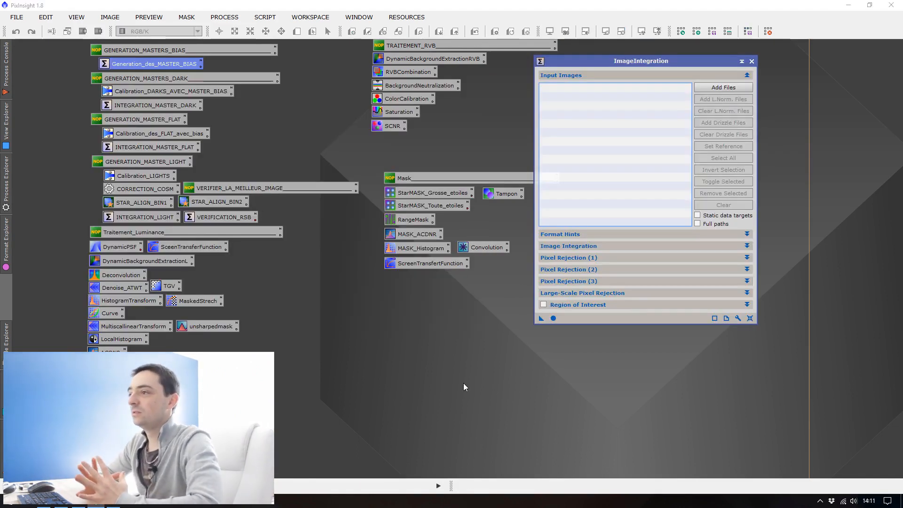
# Add the 20 bias frames Bias-001Bin1 through Bias-020Bin1 to the empty ImageIntegration input list
pyautogui.click(732, 85)
pyautogui.click(257, 193)
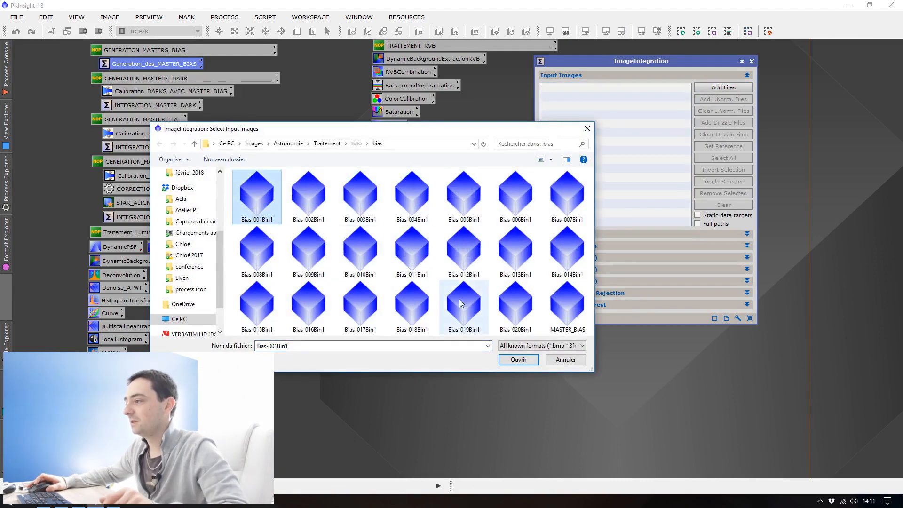
pyautogui.keyDown('shift'); pyautogui.click(515, 306); pyautogui.keyUp('shift')
pyautogui.click(518, 359)
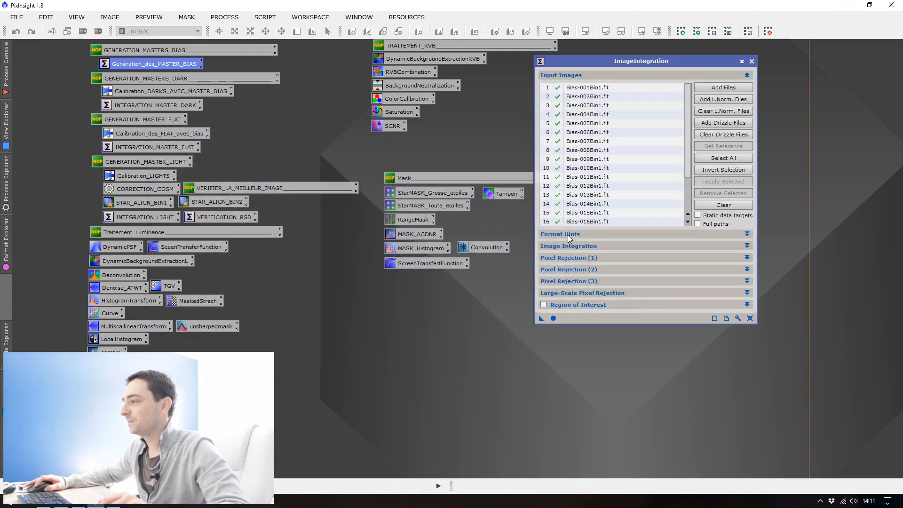
# Check the Image Integration, Pixel Rejection (1) and Pixel Rejection (2) settings for the loaded bias frames
pyautogui.click(569, 246)
pyautogui.moveTo(612, 63); pyautogui.dragTo(399, 45)
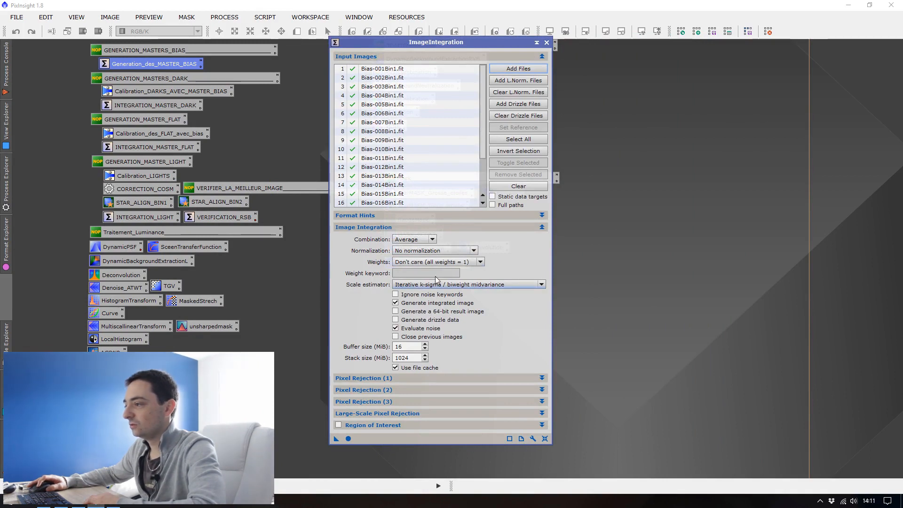
pyautogui.click(384, 230)
pyautogui.click(370, 241)
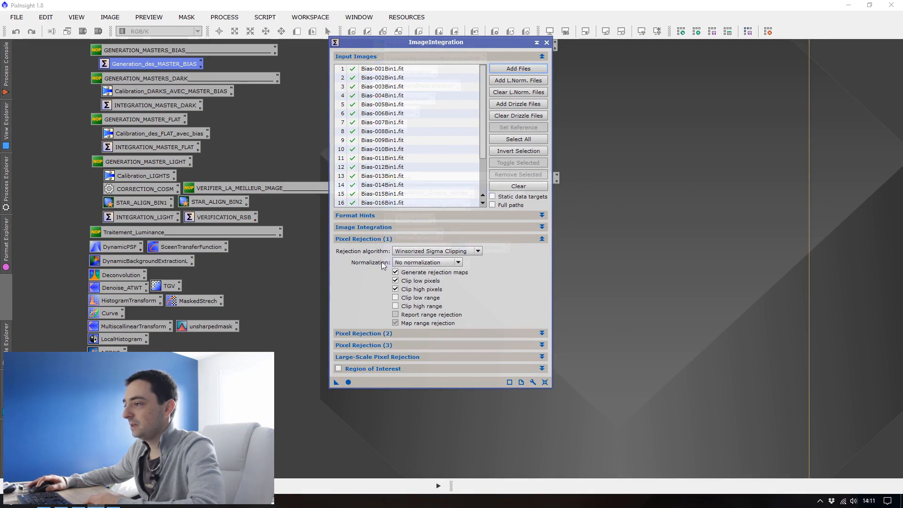
pyautogui.click(382, 239)
pyautogui.click(377, 251)
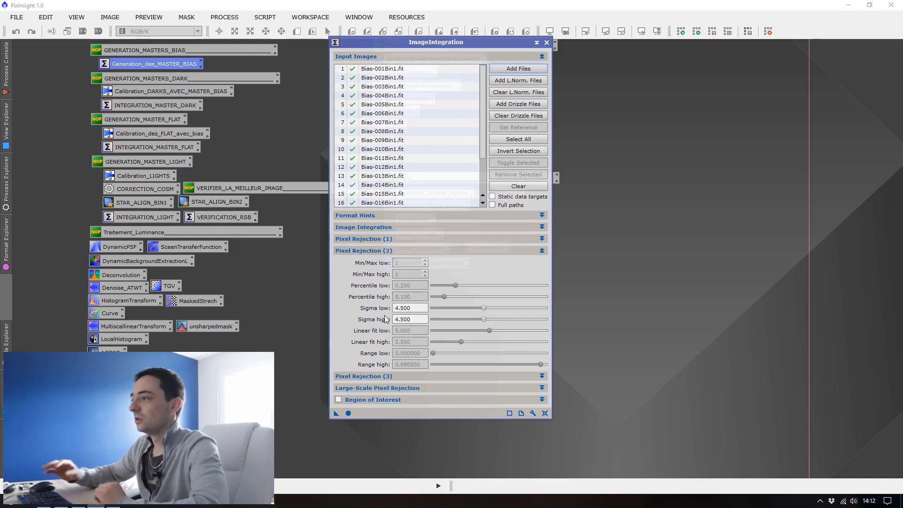
# Run the integration of the bias frames globally and bring up the process console to read its report
pyautogui.moveTo(431, 44); pyautogui.dragTo(575, 49)
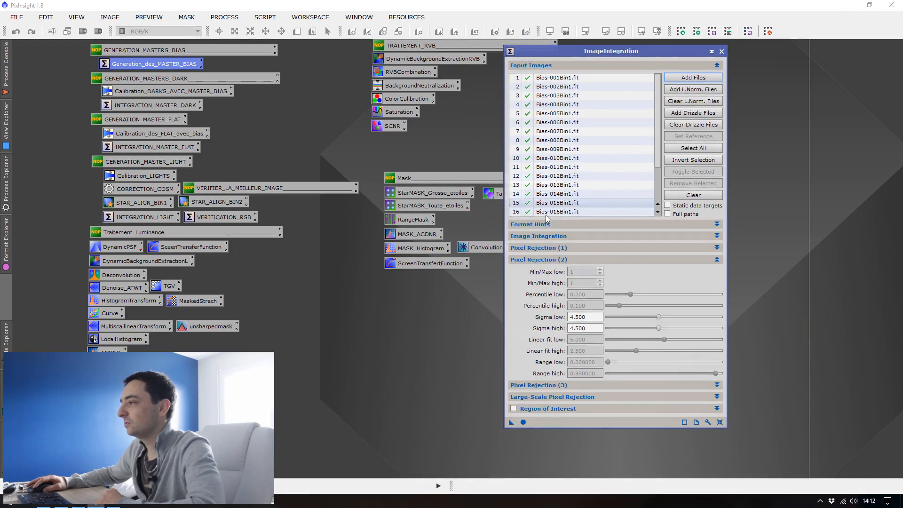
pyautogui.click(544, 259)
pyautogui.click(523, 309)
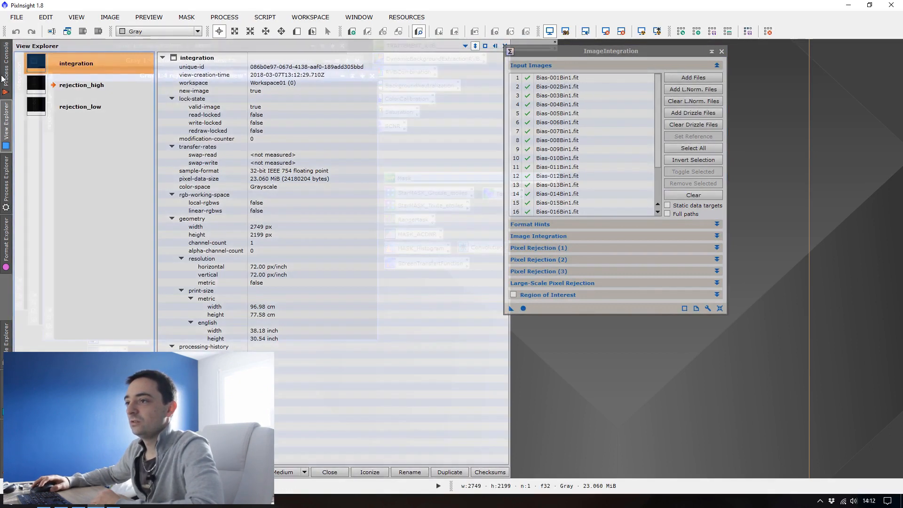
pyautogui.moveTo(4, 78)
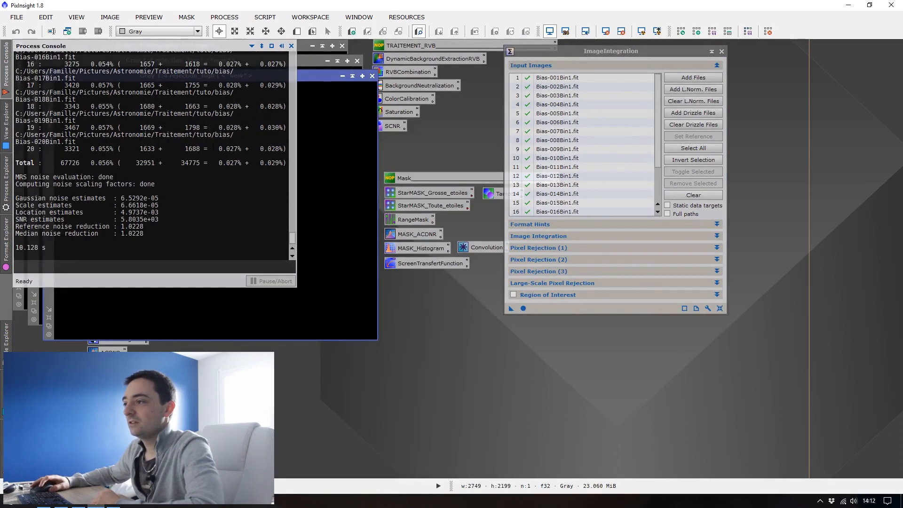
# Check the total low and high pixel rejection percentages in the console report, and dismiss the console and ImageIntegration windows
pyautogui.moveTo(219, 163); pyautogui.dragTo(281, 163)
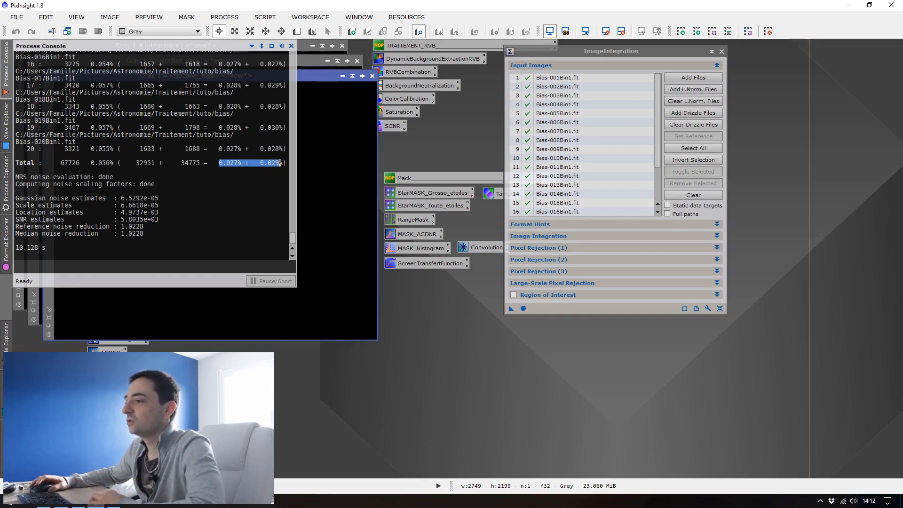
pyautogui.click(440, 242)
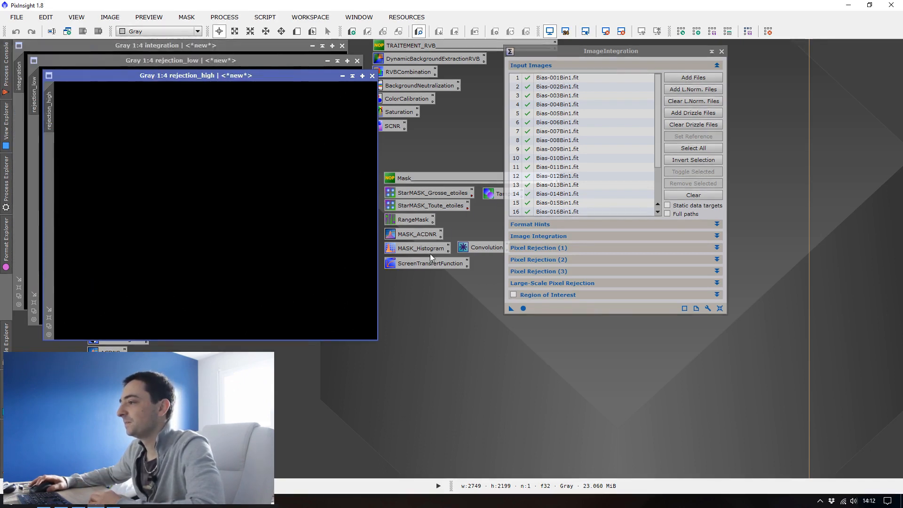
pyautogui.click(722, 52)
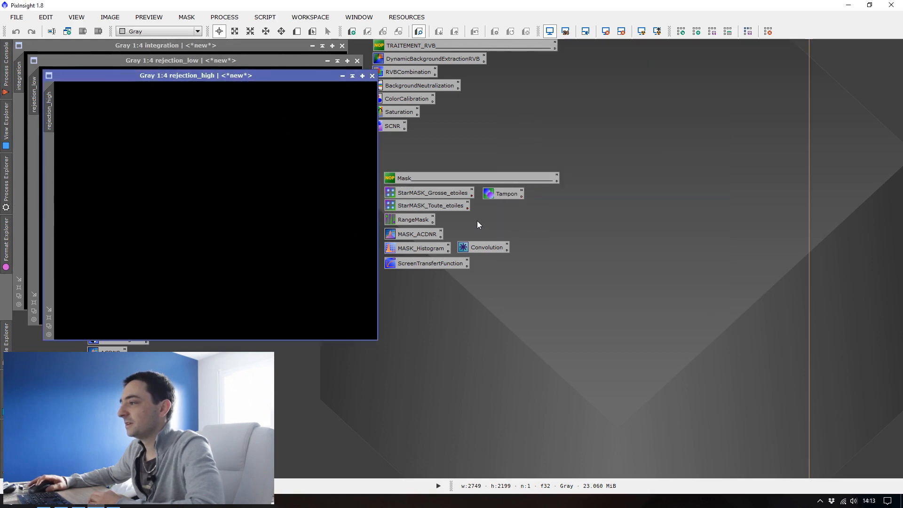
# Open ScreenTransferFunction, inspect the rejection_high and rejection_low maps up close and close both without saving
pyautogui.doubleClick(403, 265)
pyautogui.click(230, 217)
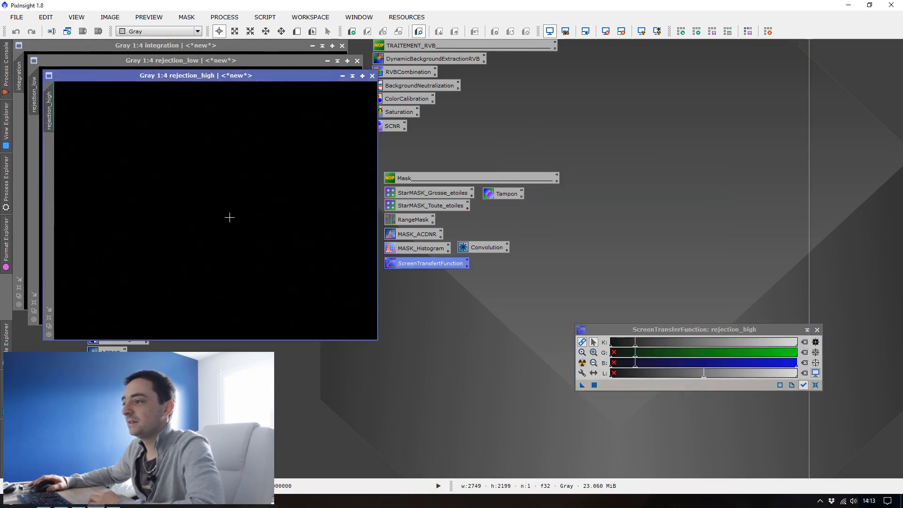
pyautogui.scroll(6, 230, 218)
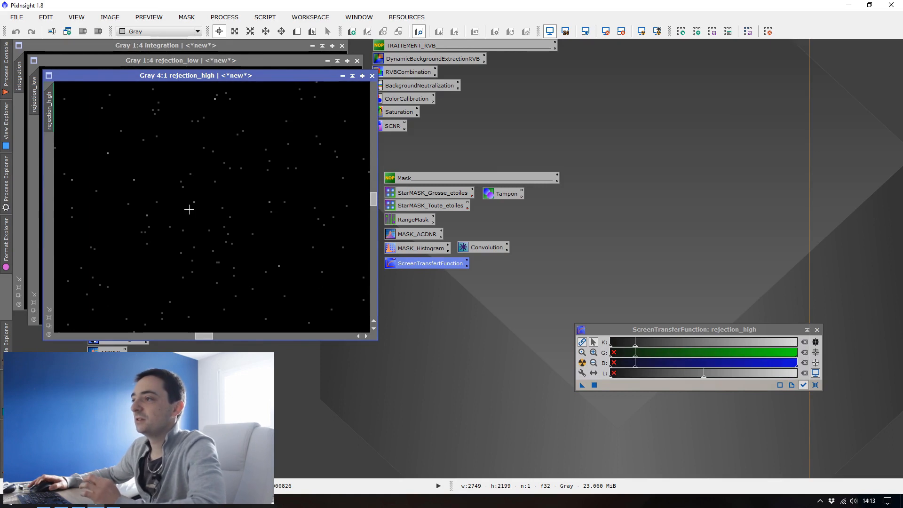
pyautogui.click(372, 76)
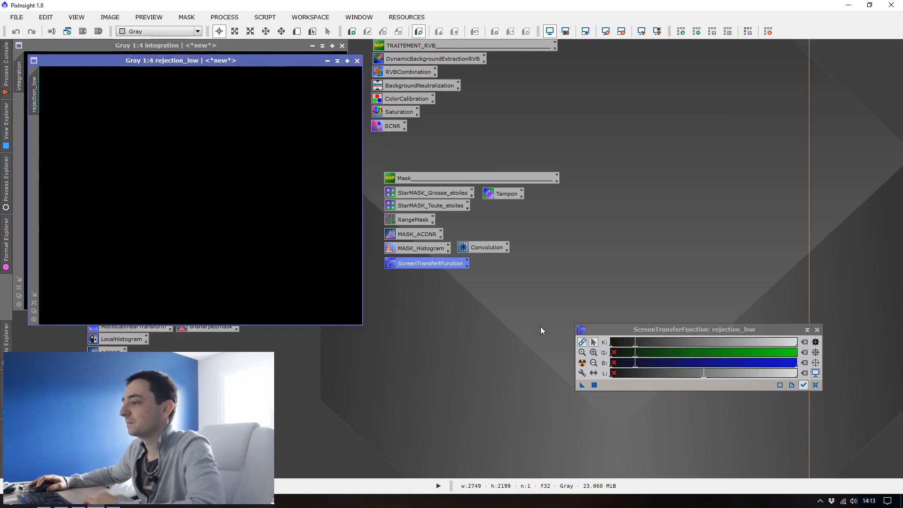
pyautogui.scroll(8, 323, 216)
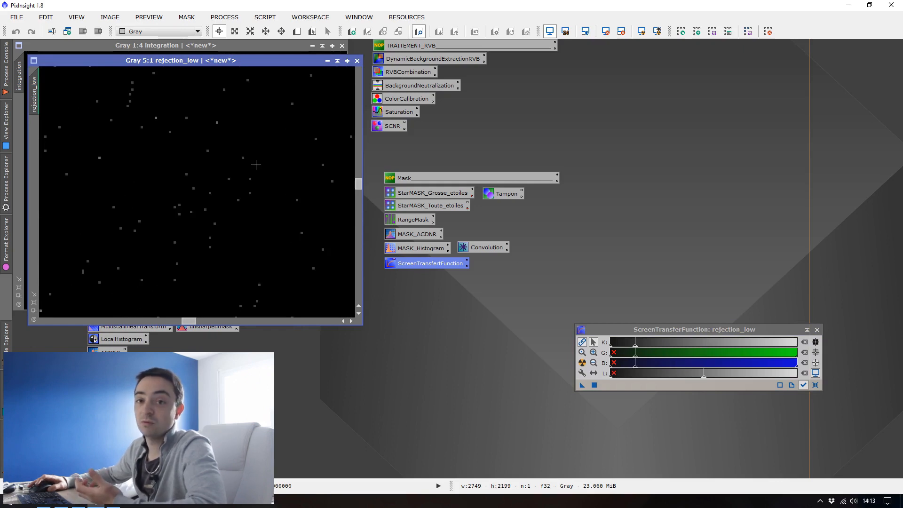
pyautogui.click(357, 61)
# Auto-stretch the display of the integration image, maximize its window and examine the bias signal and noise at several magnifications
pyautogui.click(582, 363)
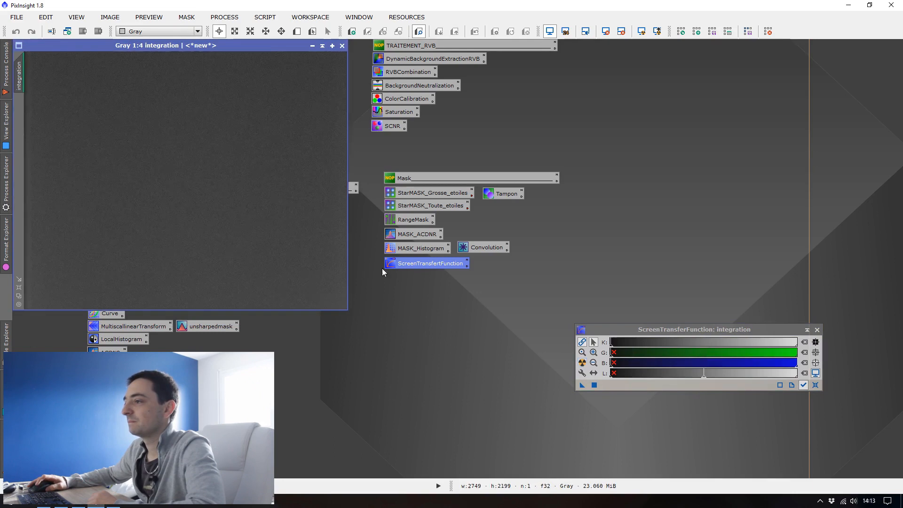
pyautogui.doubleClick(230, 46)
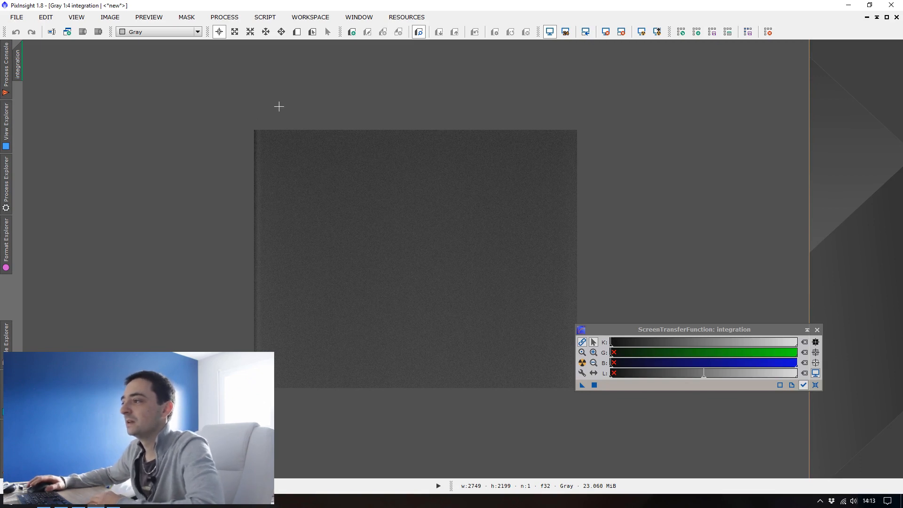
pyautogui.scroll(1, 278, 105)
pyautogui.scroll(3, 347, 200)
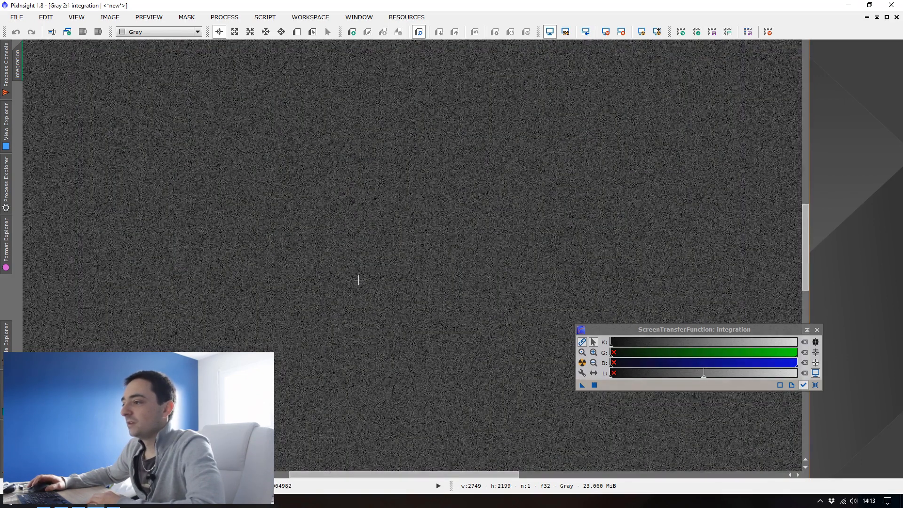
pyautogui.scroll(1, 357, 280)
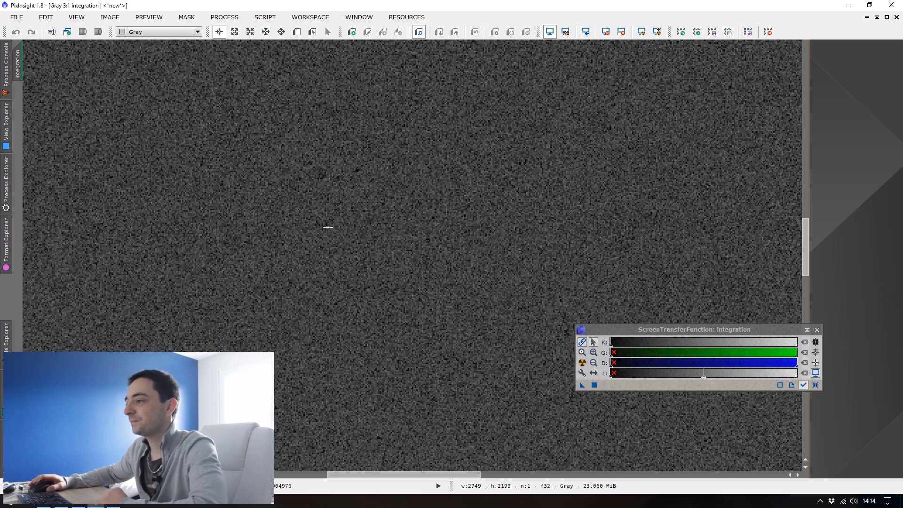
pyautogui.scroll(-3, 329, 229)
pyautogui.scroll(-1, 330, 229)
pyautogui.scroll(2, 355, 236)
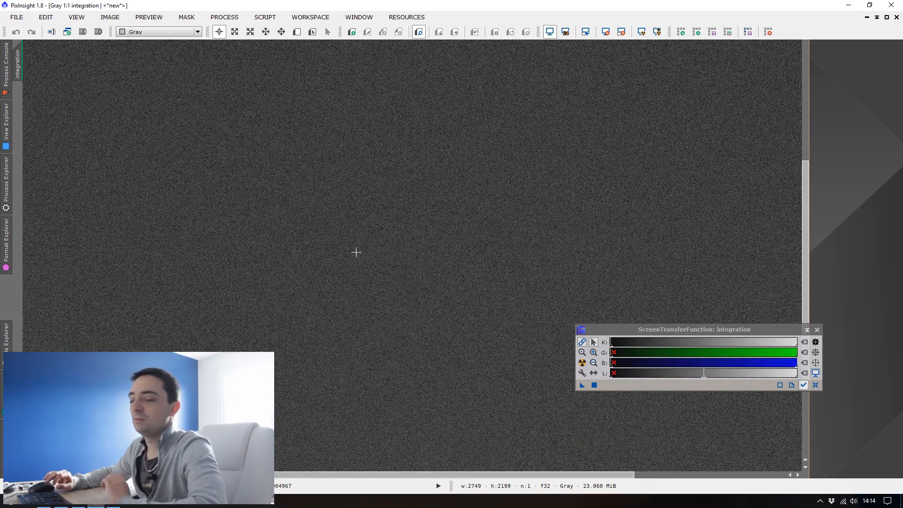
pyautogui.scroll(-1, 356, 253)
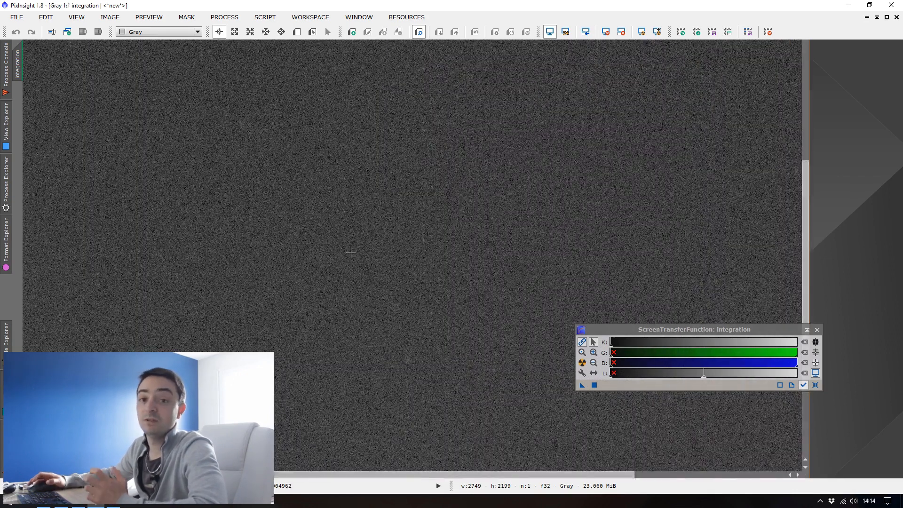
pyautogui.scroll(-1, 351, 253)
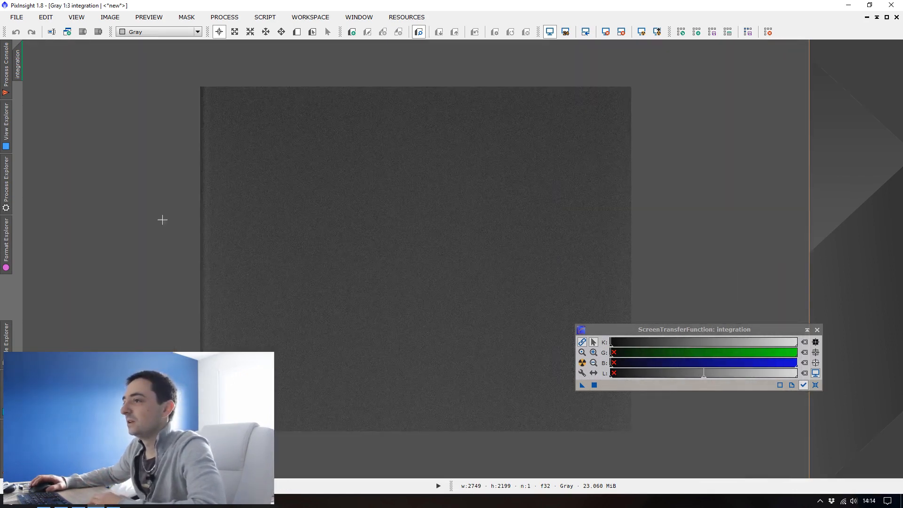
# Save the integration image as the FITS file master_bias in the tuto folder with 32-bit IEEE 754 floating point samples, and close it
pyautogui.click(18, 18)
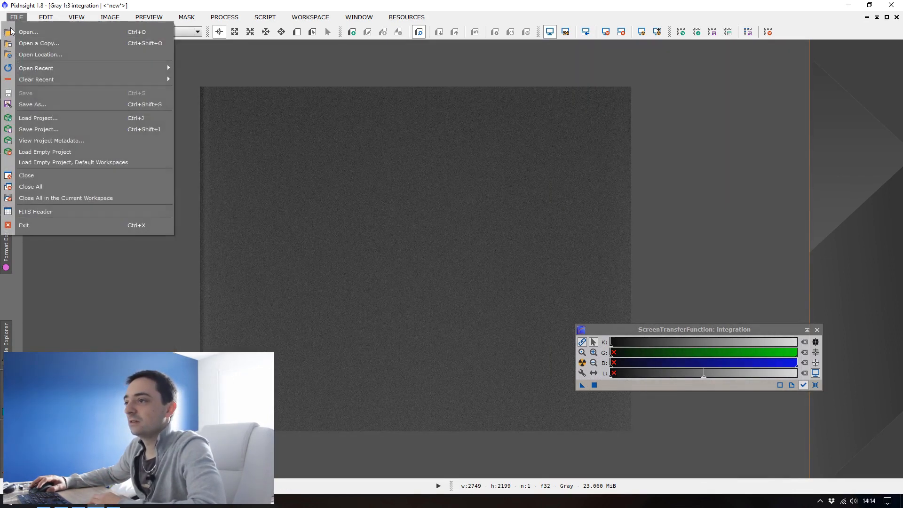
pyautogui.click(35, 105)
pyautogui.click(356, 143)
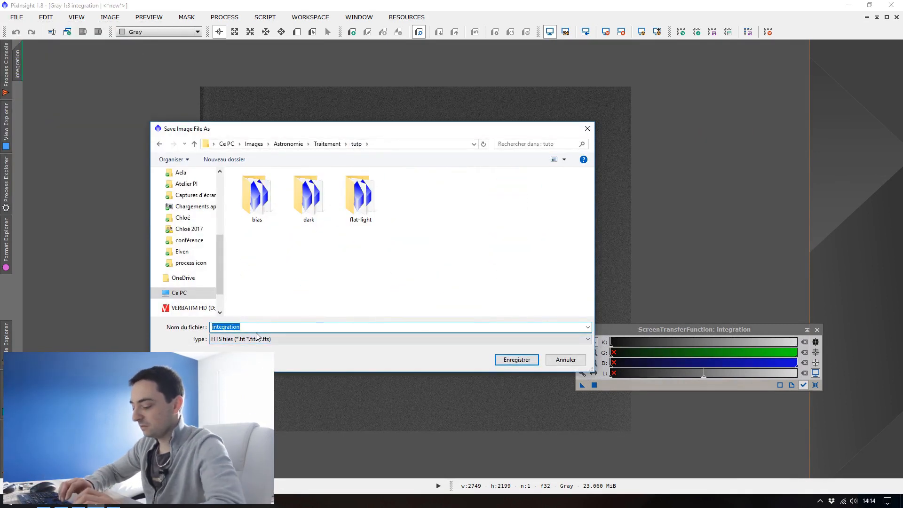
pyautogui.write('ma')
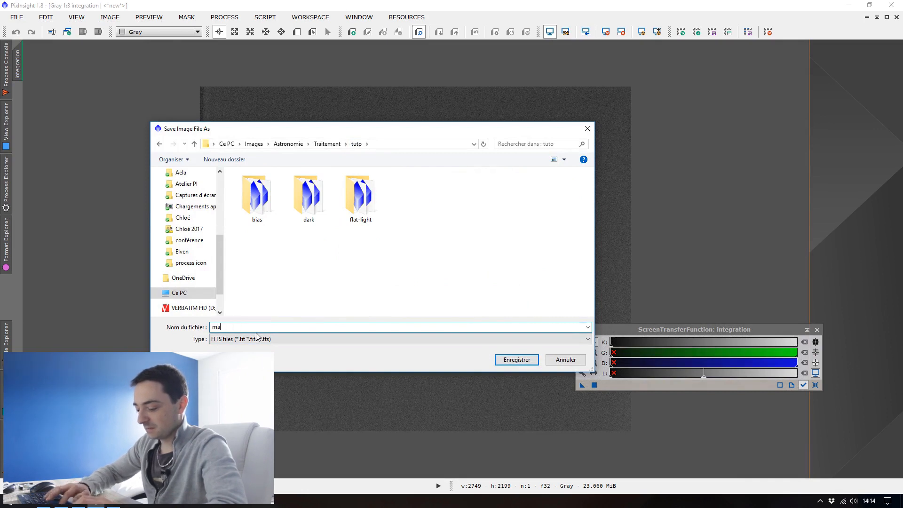
pyautogui.write('ster_bias')
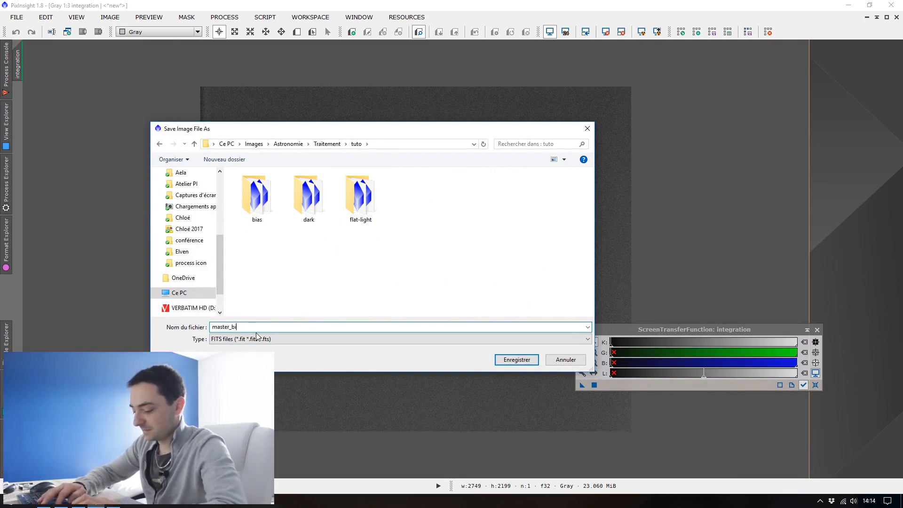
pyautogui.click(517, 359)
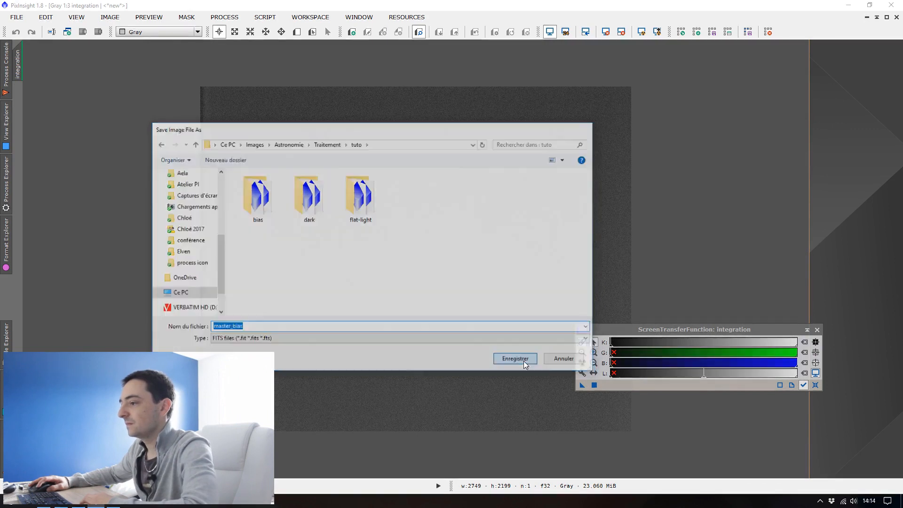
pyautogui.click(528, 276)
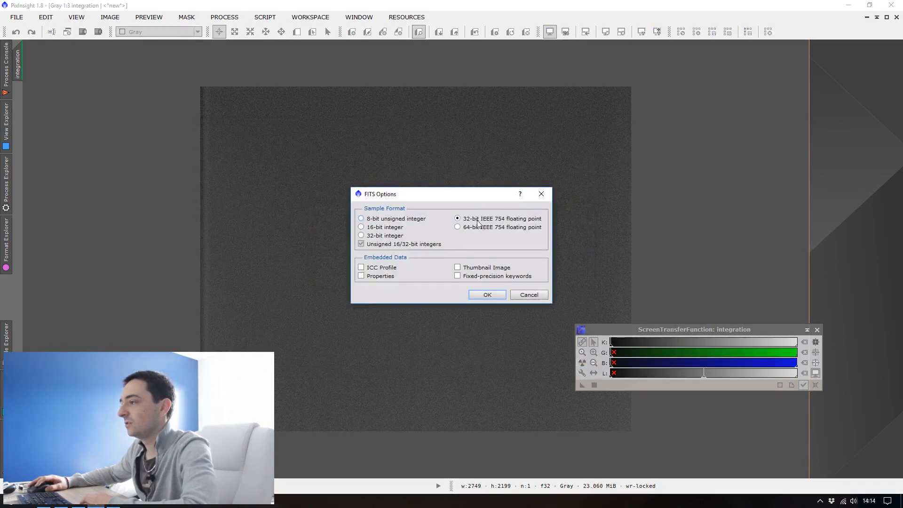
pyautogui.click(496, 295)
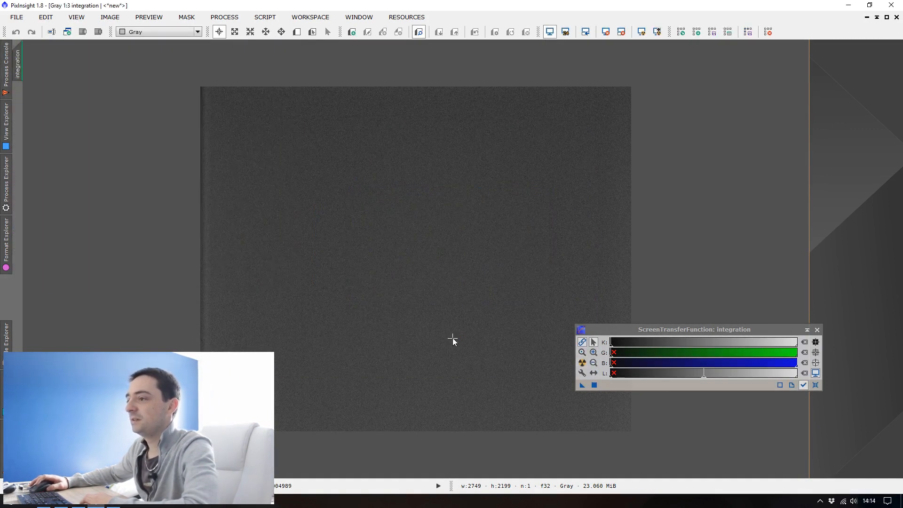
pyautogui.click(896, 18)
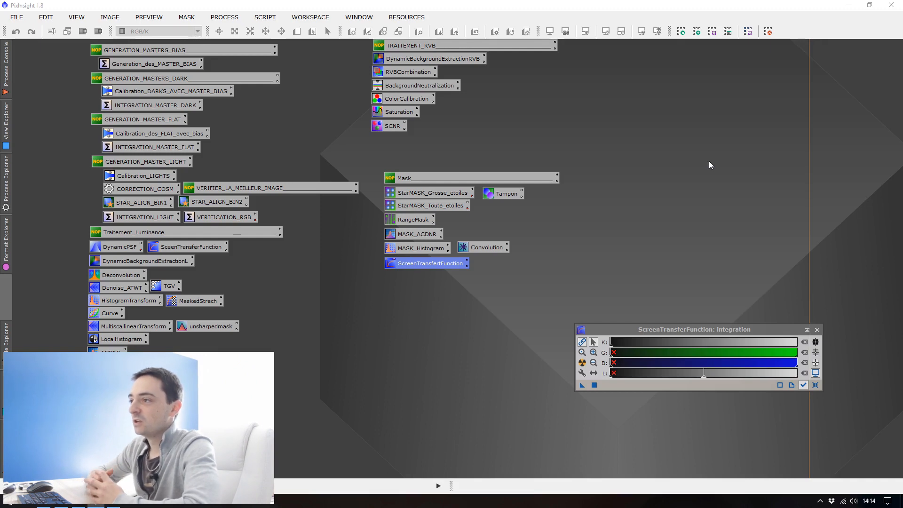
# Open the Calibration_DARKS_AVEC_MASTER_BIAS process and add all dark frames from dark-001bin1 through dark-015bin1 as target frames
pyautogui.doubleClick(160, 92)
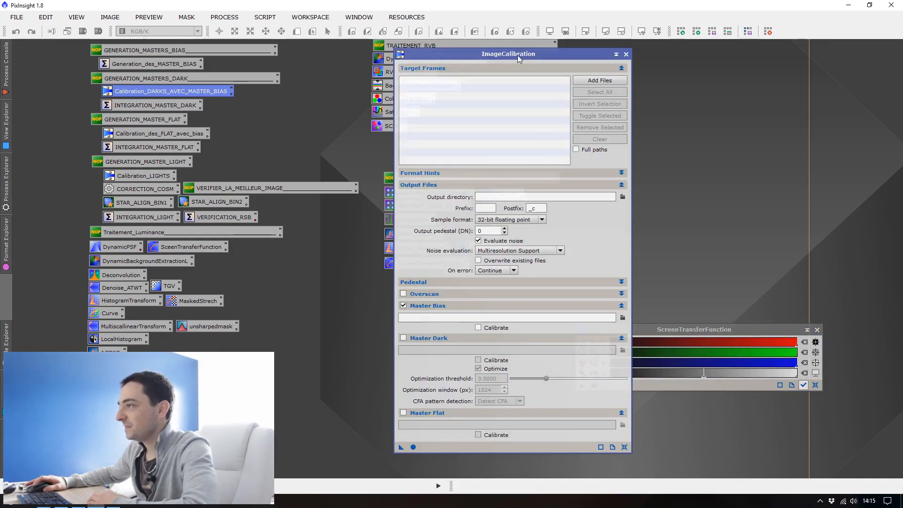
pyautogui.moveTo(518, 55); pyautogui.dragTo(480, 55)
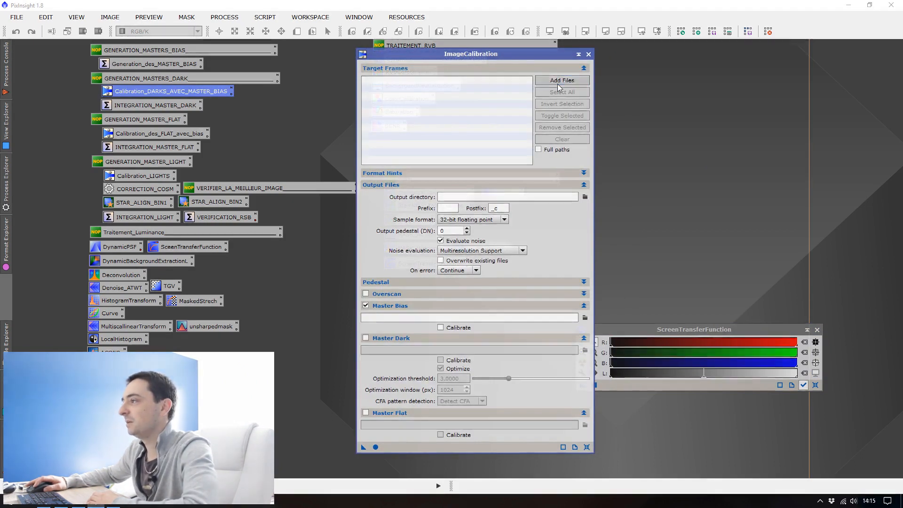
pyautogui.click(560, 80)
pyautogui.click(356, 144)
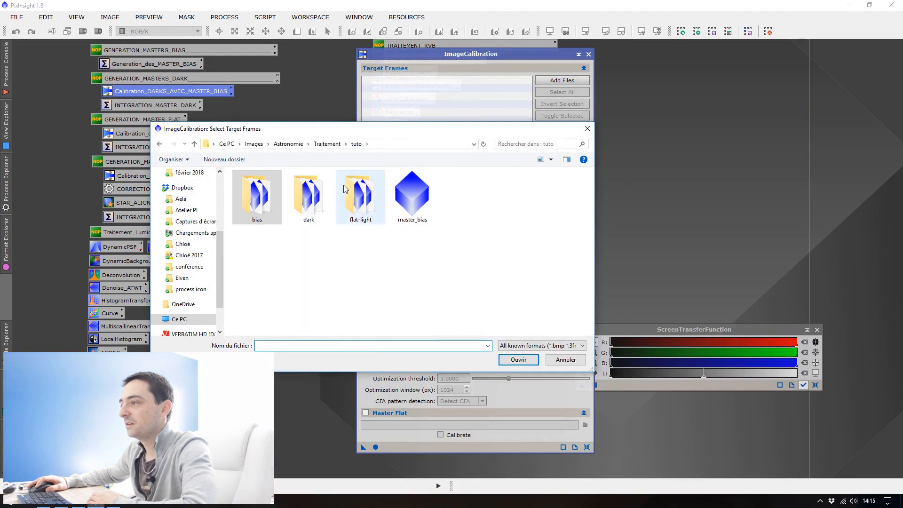
pyautogui.doubleClick(309, 192)
pyautogui.click(314, 192)
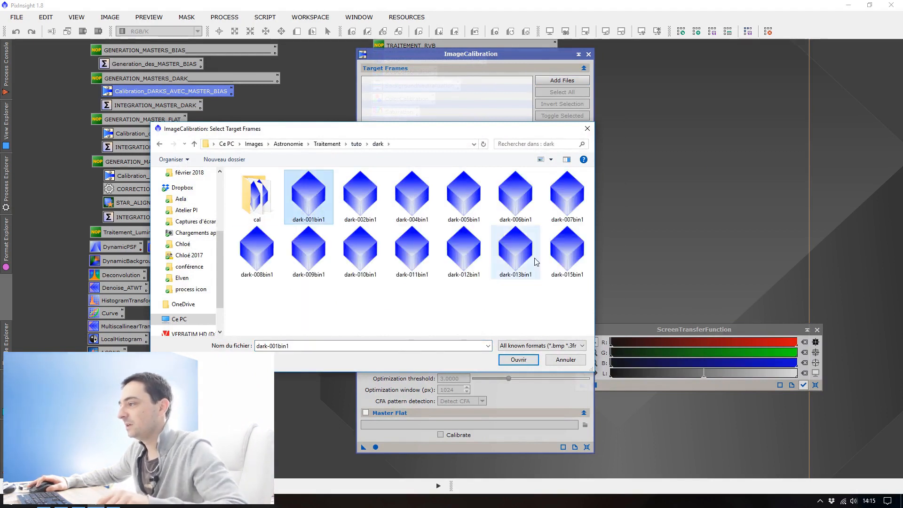
pyautogui.keyDown('shift'); pyautogui.click(567, 249); pyautogui.keyUp('shift')
pyautogui.click(519, 360)
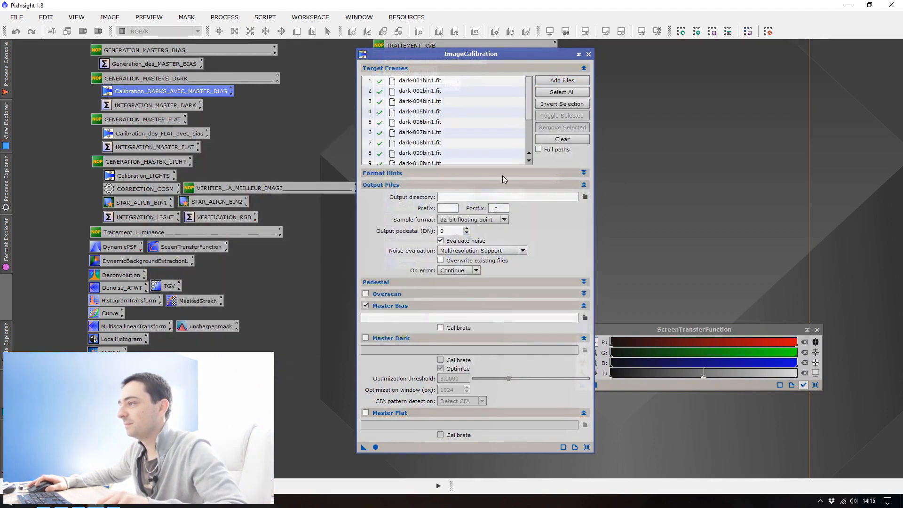
# Set the calibration output directory to tuto/dark/cal and load master_bias.fit from the tuto folder as the master bias
pyautogui.click(585, 197)
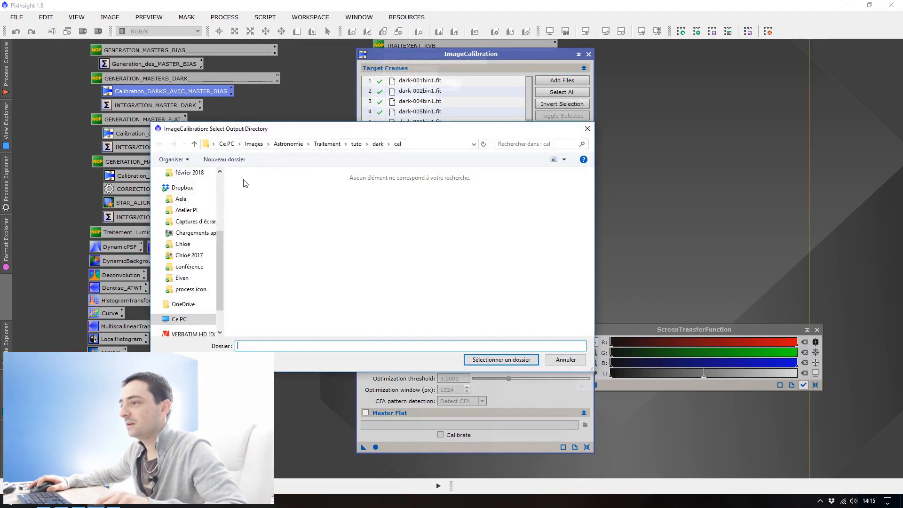
pyautogui.click(503, 361)
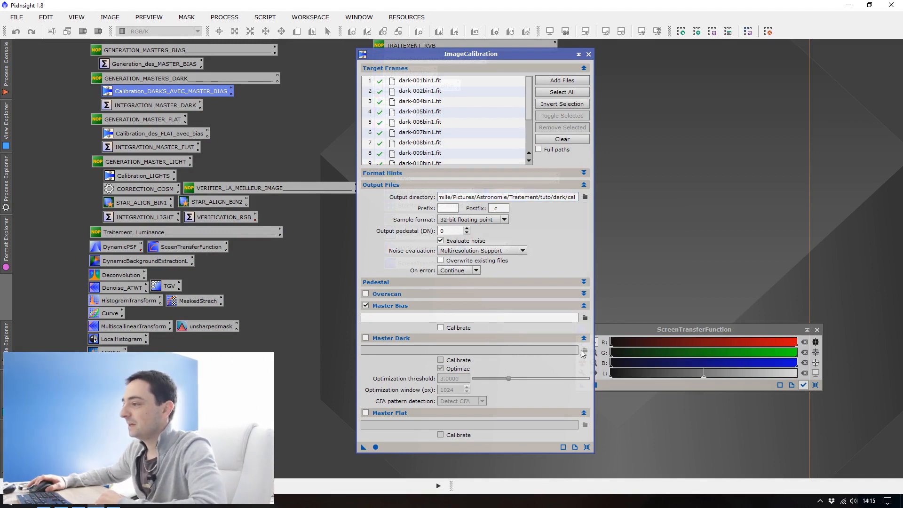
pyautogui.click(585, 318)
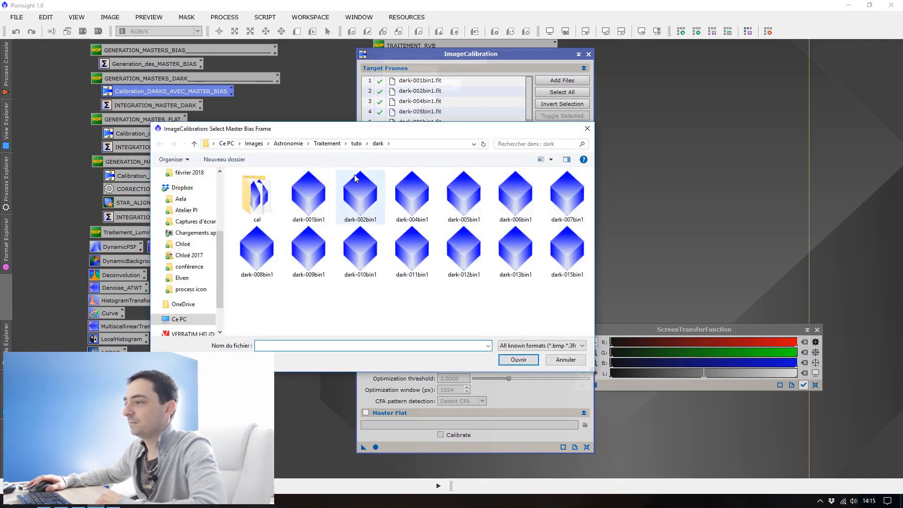
pyautogui.click(356, 143)
pyautogui.doubleClick(411, 200)
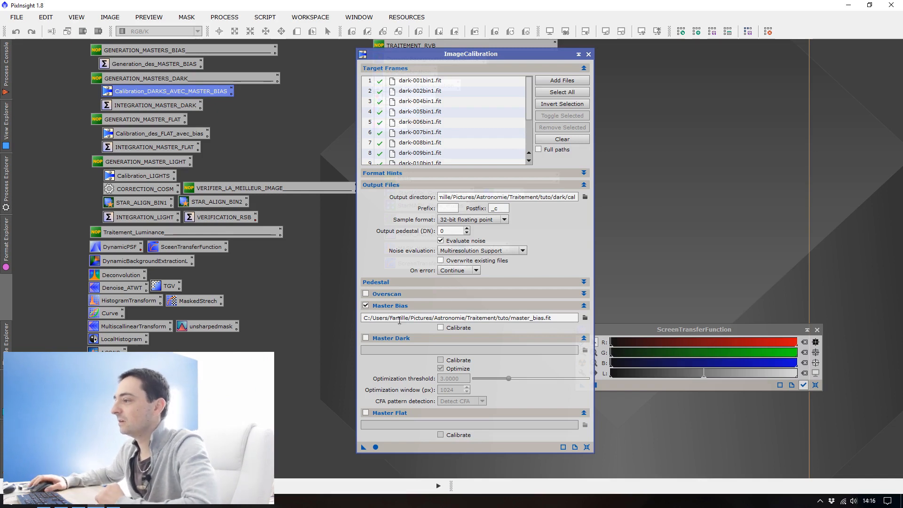
# Run the calibration of the dark frames globally and close the ImageCalibration window
pyautogui.moveTo(441, 57); pyautogui.dragTo(430, 46)
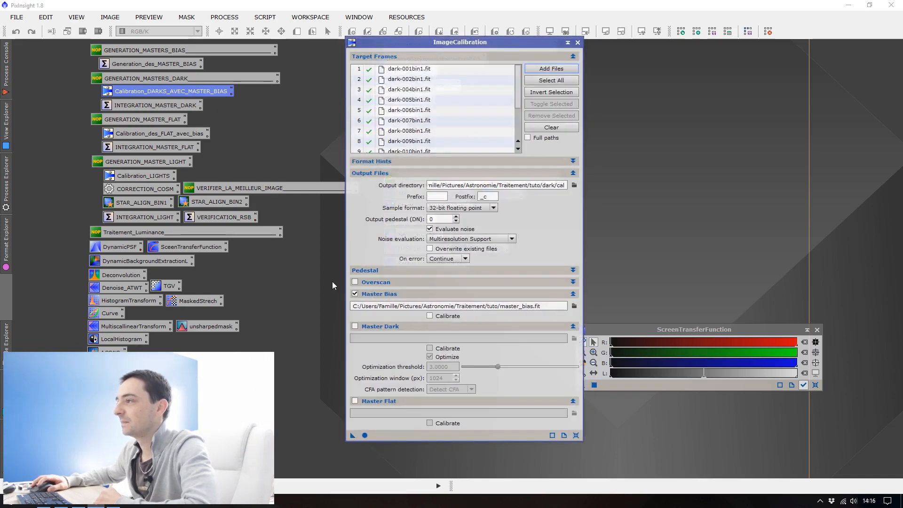
pyautogui.click(365, 436)
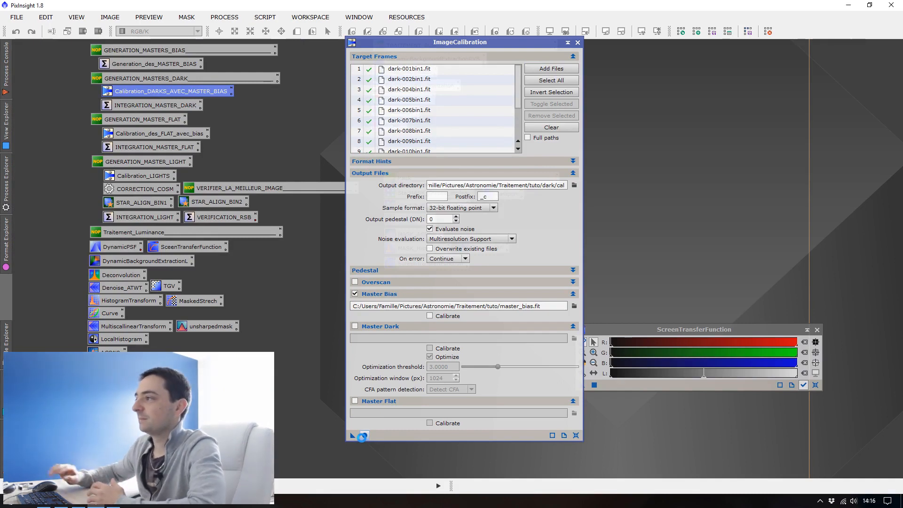
pyautogui.click(577, 41)
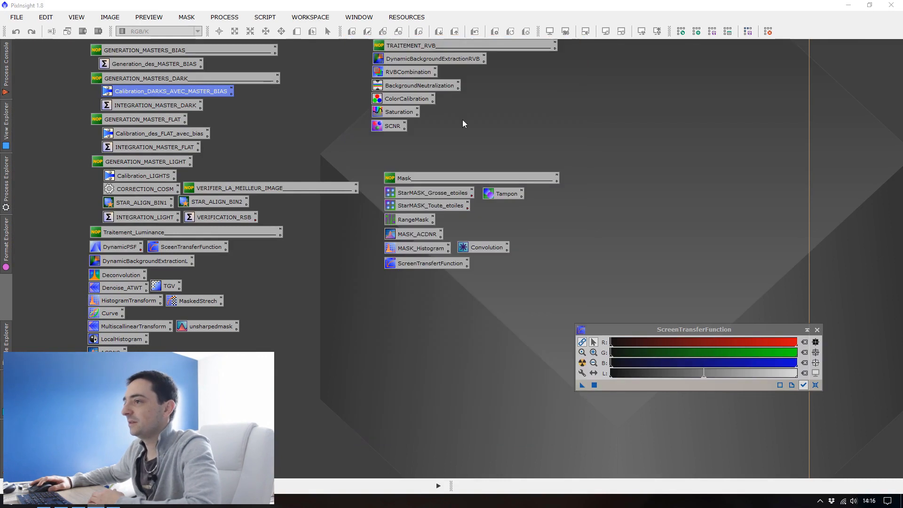
# Open the INTEGRATION_MASTER_DARK process and add all calibrated darks, dark-001bin1_c through dark-015bin1_c, from tuto/dark/cal as input images
pyautogui.doubleClick(155, 105)
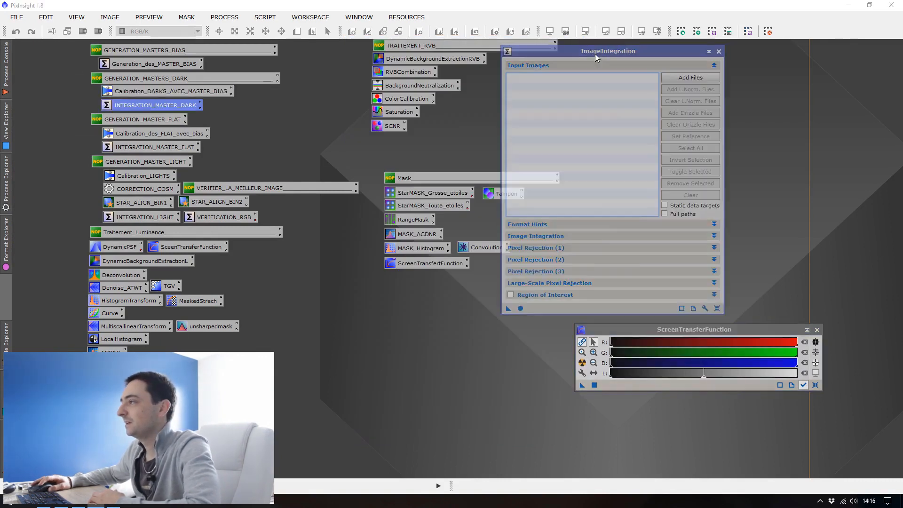
pyautogui.moveTo(595, 54); pyautogui.dragTo(441, 61)
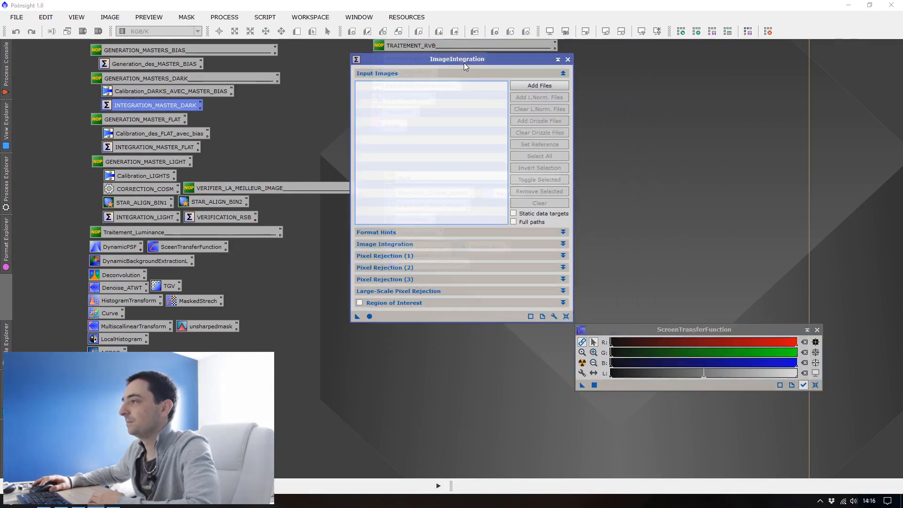
pyautogui.click(385, 245)
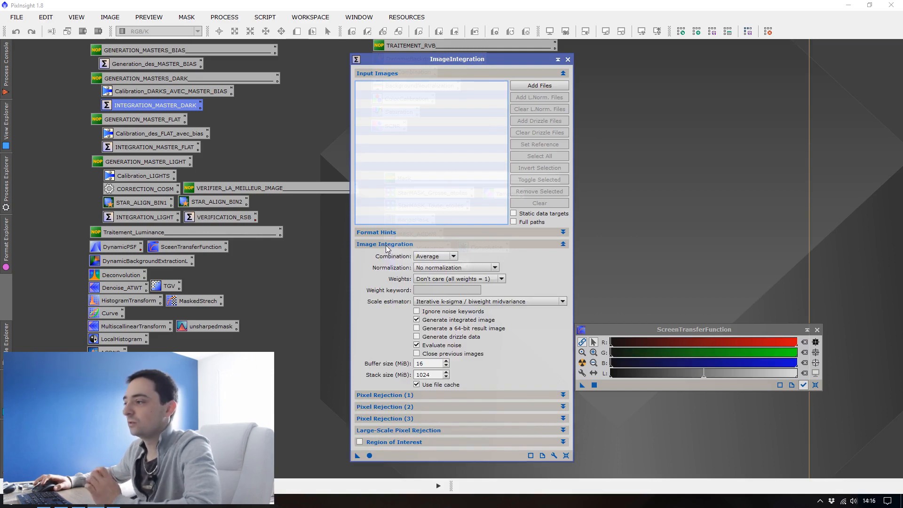
pyautogui.click(386, 244)
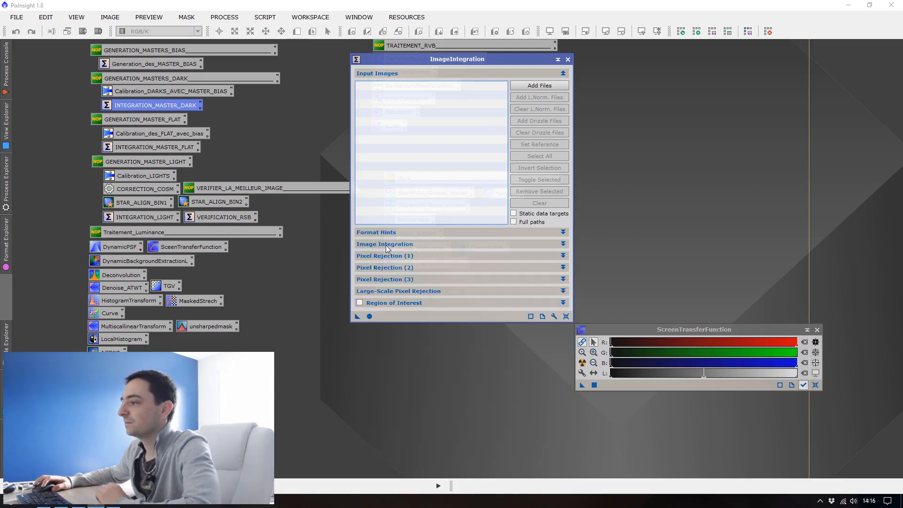
pyautogui.click(551, 86)
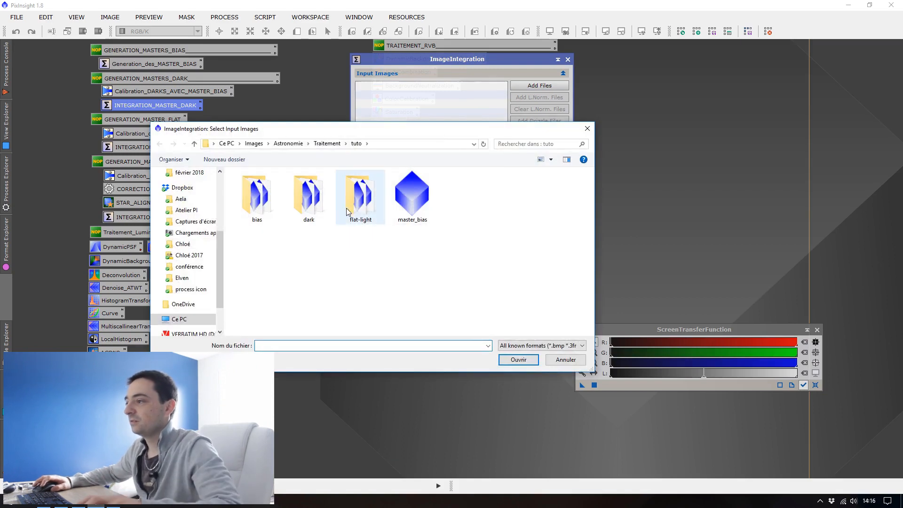
pyautogui.doubleClick(311, 194)
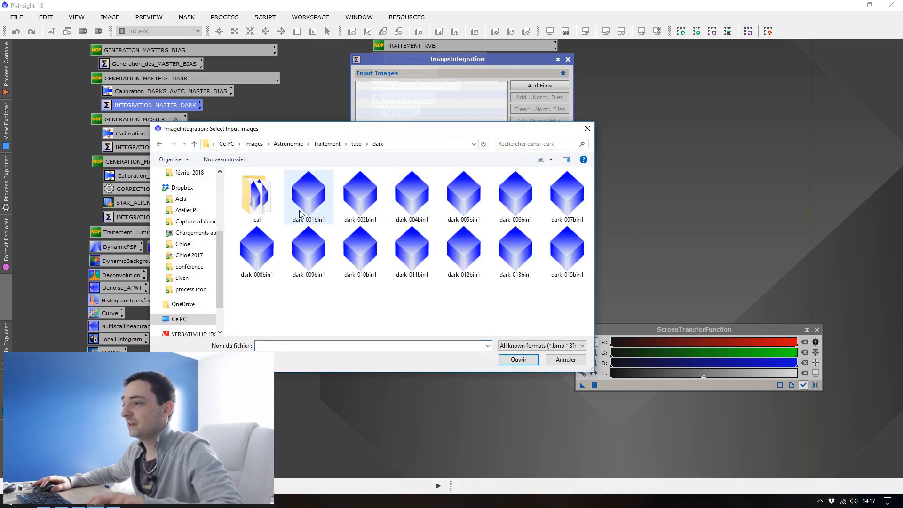
pyautogui.doubleClick(259, 199)
pyautogui.click(504, 263)
pyautogui.hotkey('ctrl', 'a')
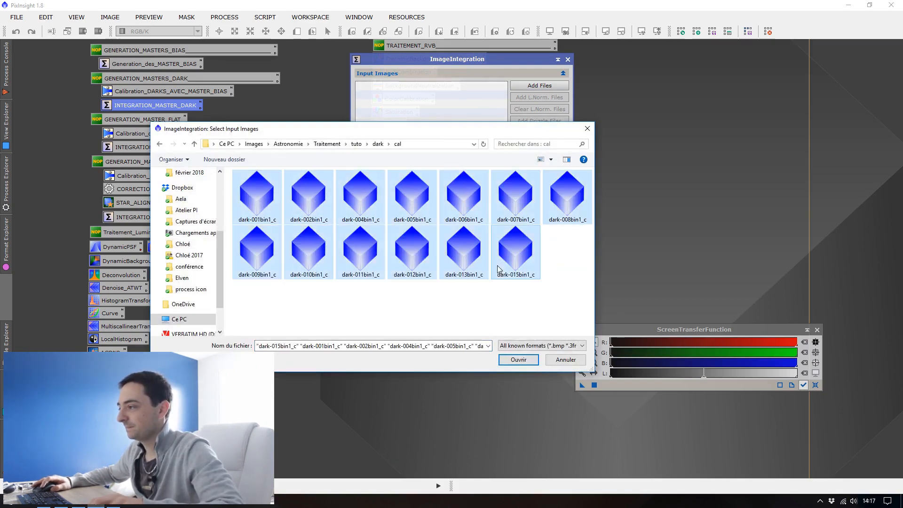
pyautogui.click(519, 359)
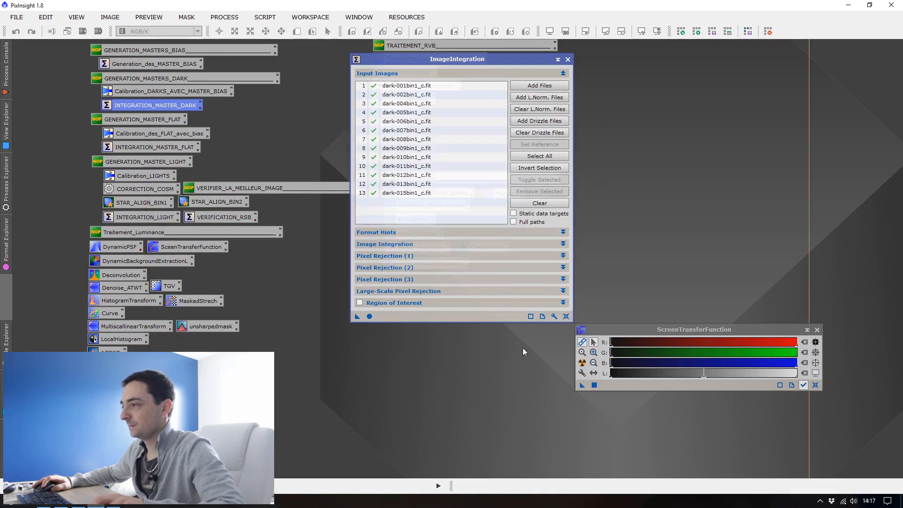
# Review the image integration settings and the available pixel rejection algorithms, keeping Sigma Clipping
pyautogui.click(379, 244)
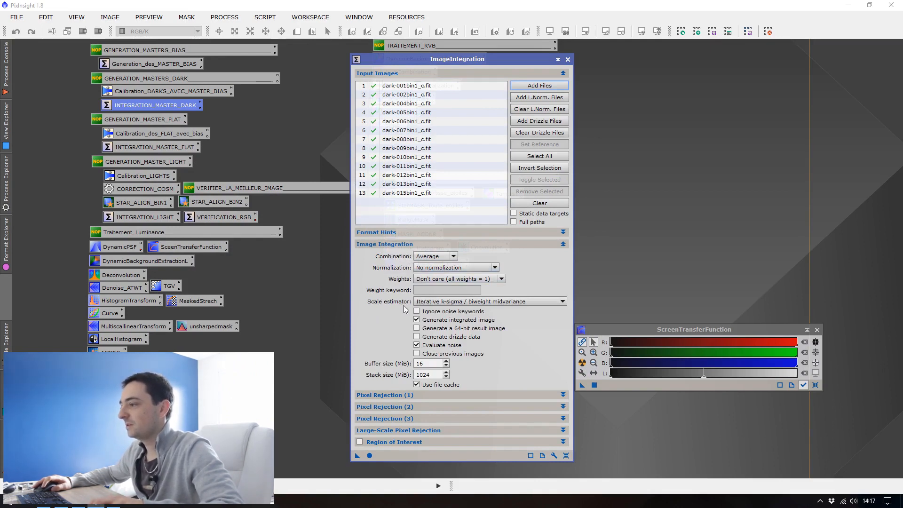
pyautogui.click(387, 245)
pyautogui.click(385, 256)
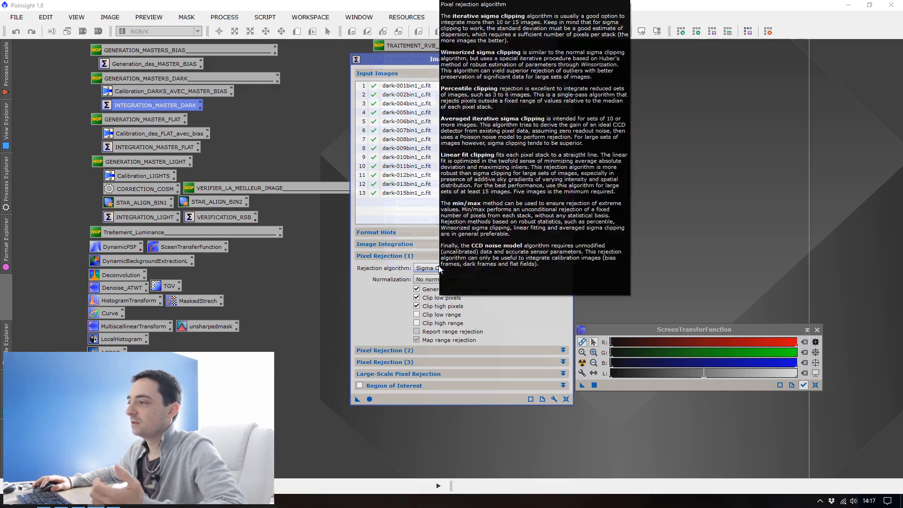
pyautogui.moveTo(361, 276)
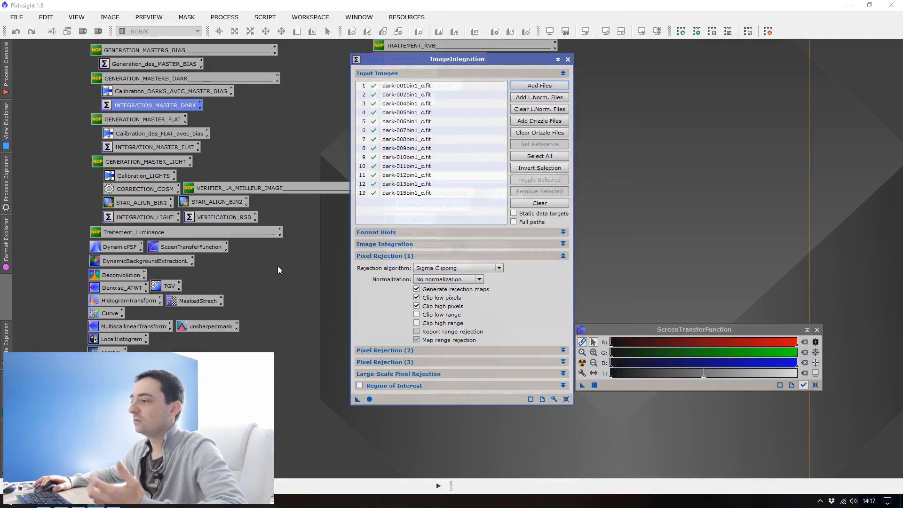
pyautogui.click(458, 268)
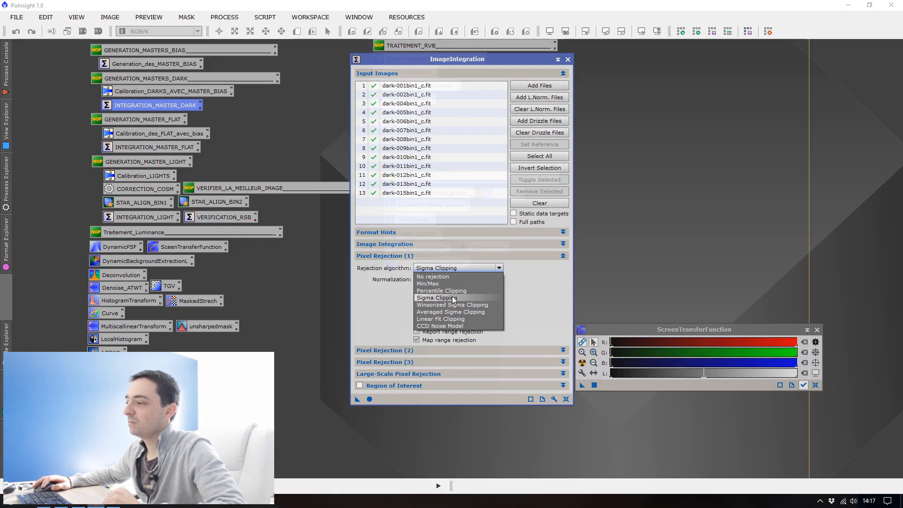
pyautogui.click(368, 287)
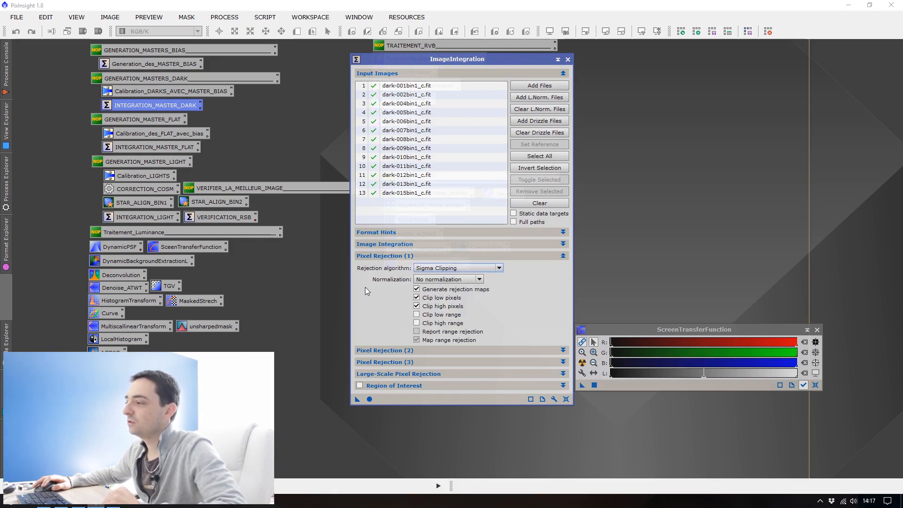
pyautogui.click(381, 257)
# Set both Sigma low and Sigma high to 4.5 for the pixel rejection
pyautogui.click(382, 268)
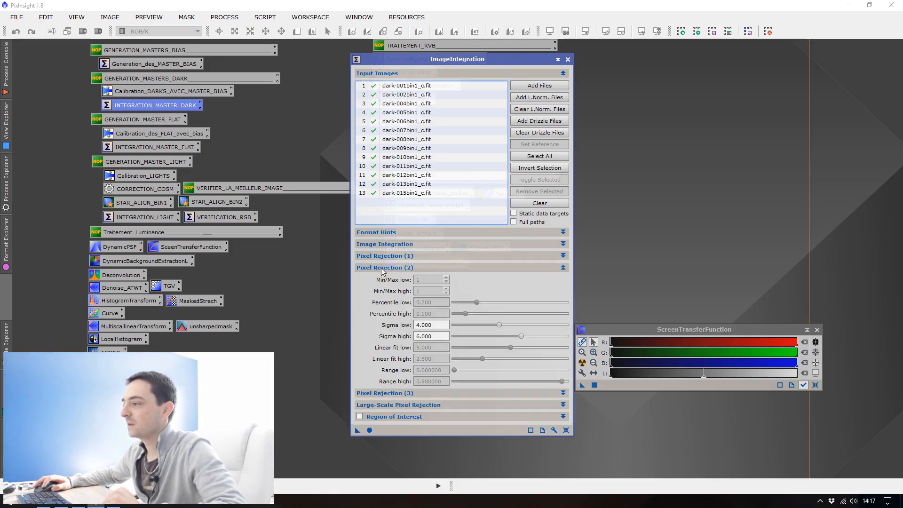
pyautogui.tripleClick(436, 338)
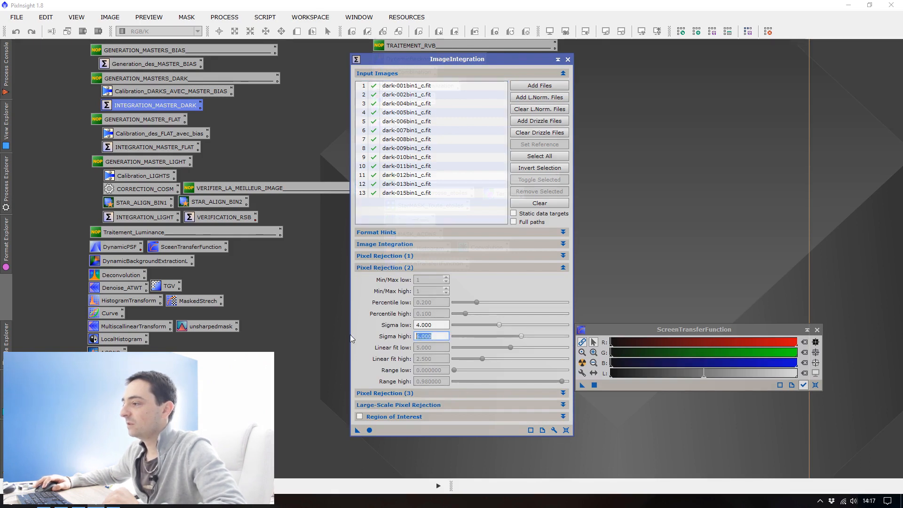
pyautogui.write('4.5')
pyautogui.hotkey('shift', 'Tab')
pyautogui.write('4.5')
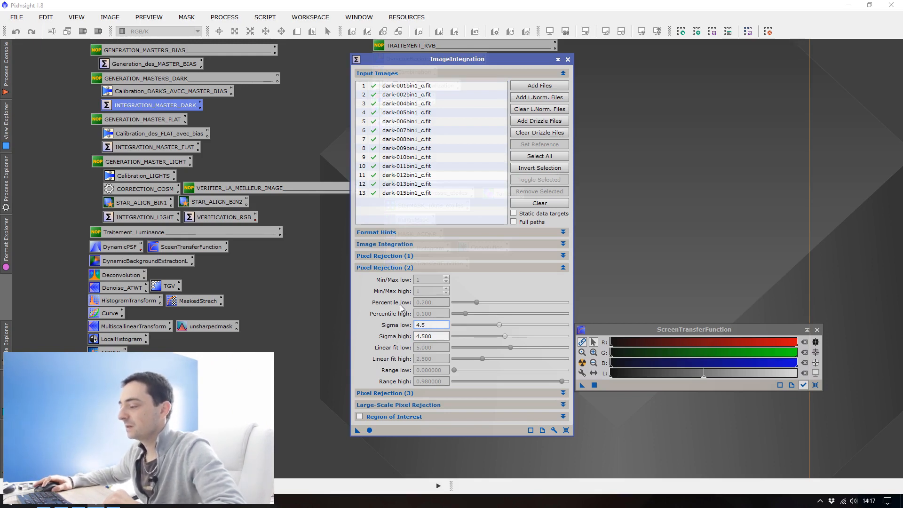
pyautogui.press('Return')
pyautogui.click(388, 267)
pyautogui.click(384, 281)
pyautogui.click(384, 283)
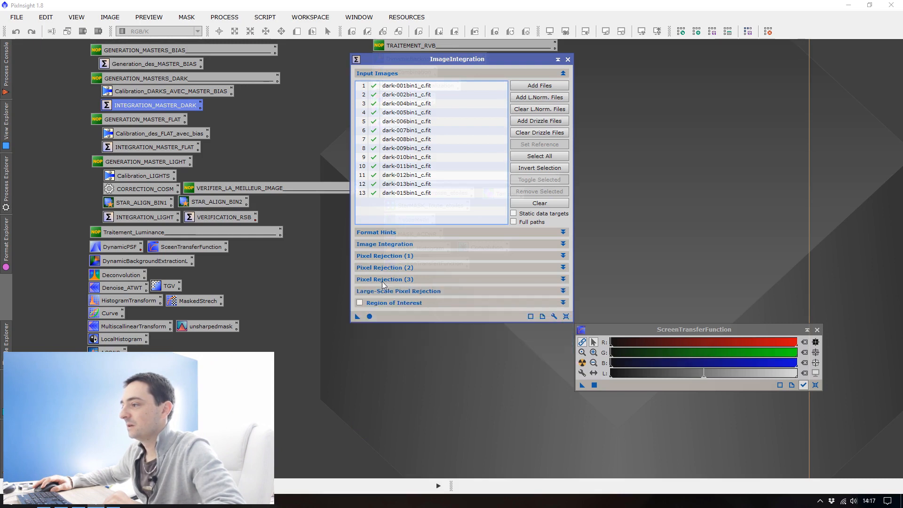
# Run the integration of the calibrated darks globally and check the total rejection percentages in the process console
pyautogui.click(369, 316)
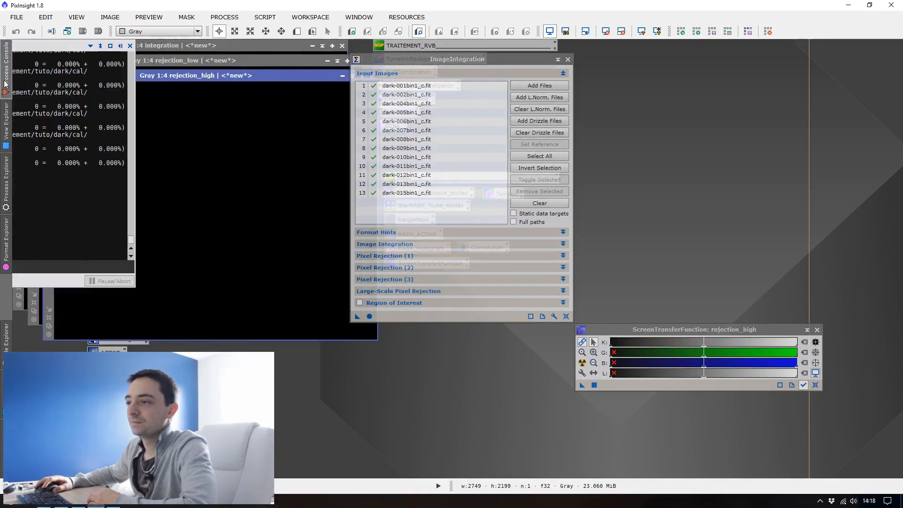
pyautogui.moveTo(220, 163); pyautogui.dragTo(262, 163)
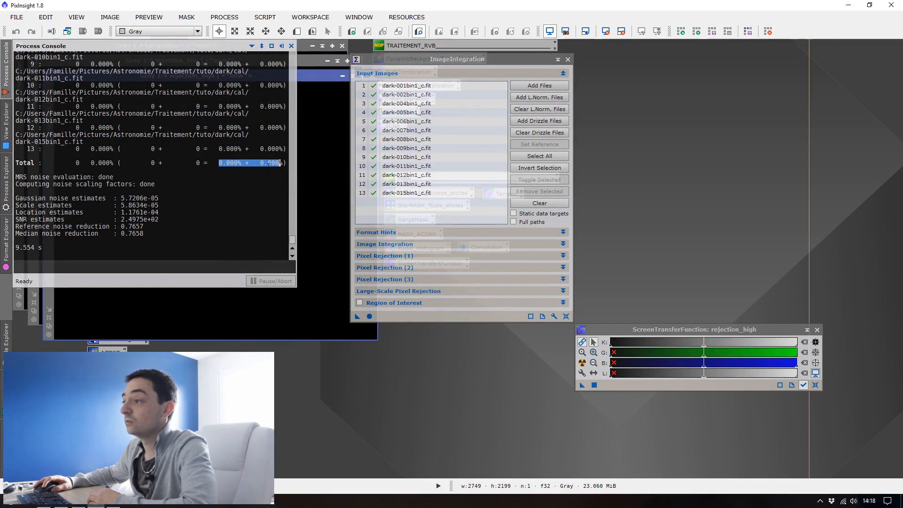
pyautogui.click(287, 163)
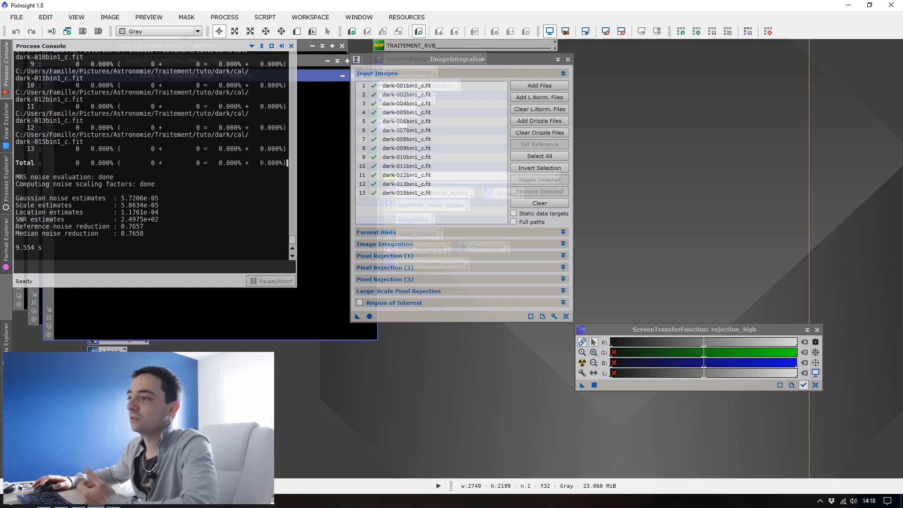
# Move the ImageIntegration window aside and close the rejection_high, rejection_low and integration images
pyautogui.moveTo(455, 58); pyautogui.dragTo(516, 62)
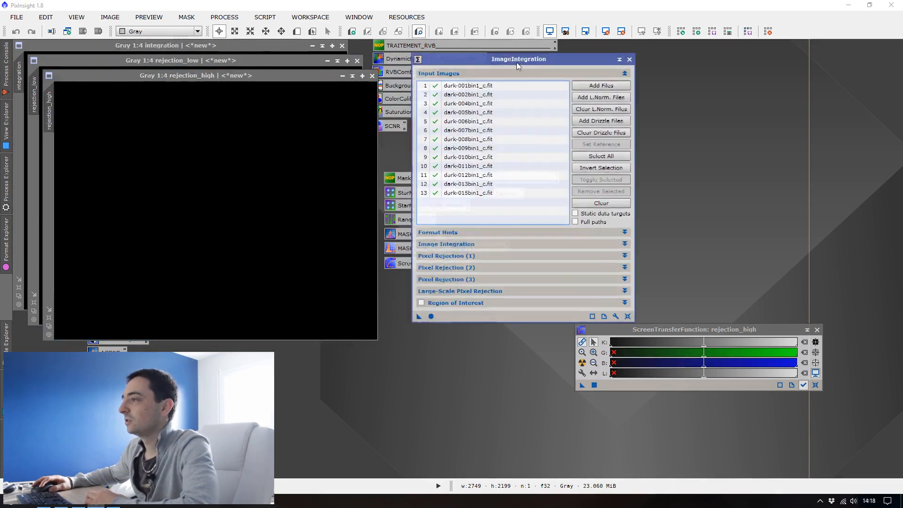
pyautogui.click(371, 76)
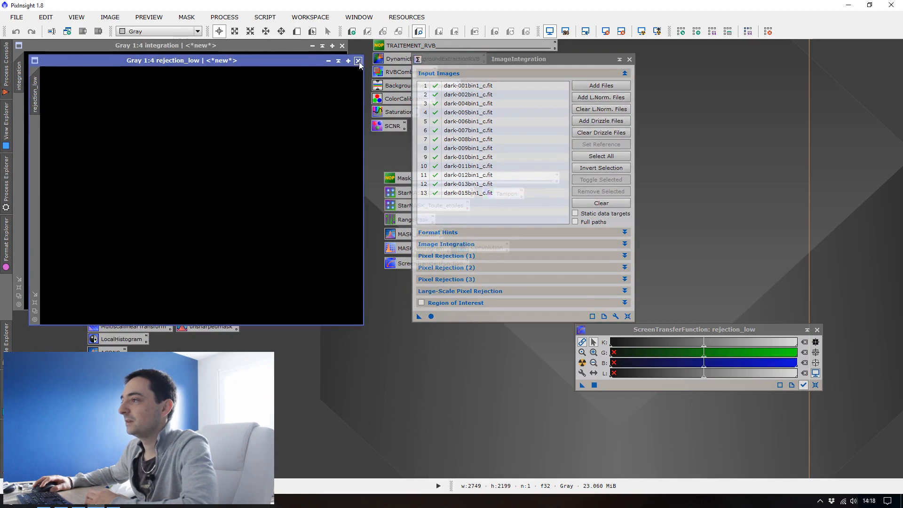
pyautogui.click(359, 61)
pyautogui.click(342, 47)
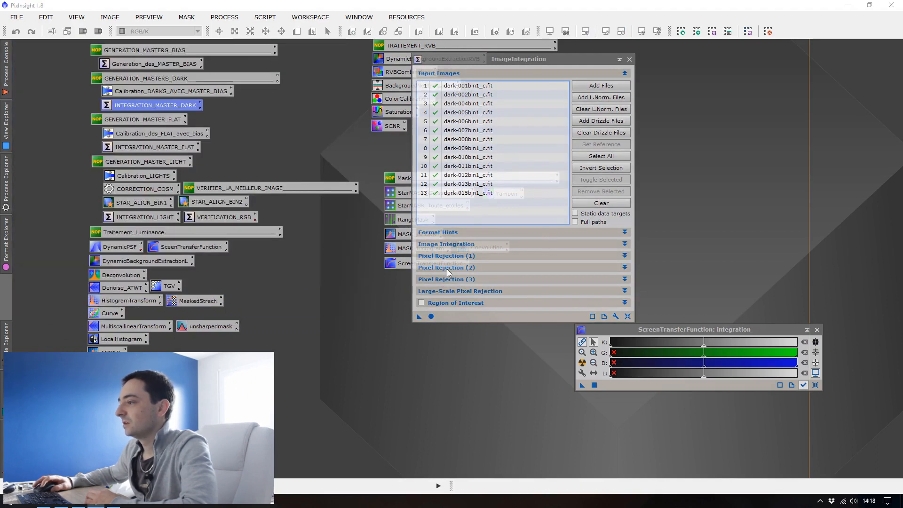
# Lower Sigma low and Sigma high to 3.7 and rerun the integration of the darks
pyautogui.click(447, 268)
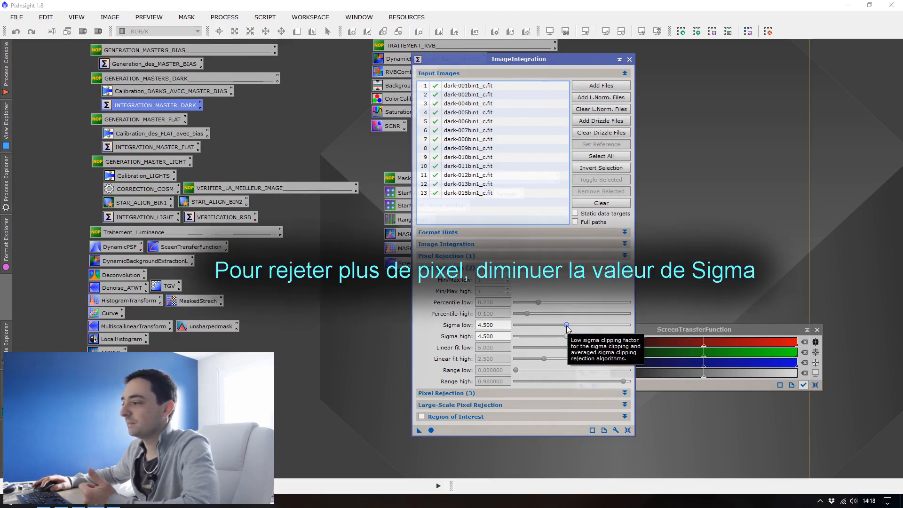
pyautogui.moveTo(566, 326)
pyautogui.mouseDown()
pyautogui.moveTo(562, 336)
pyautogui.moveTo(557, 325)
pyautogui.mouseUp()
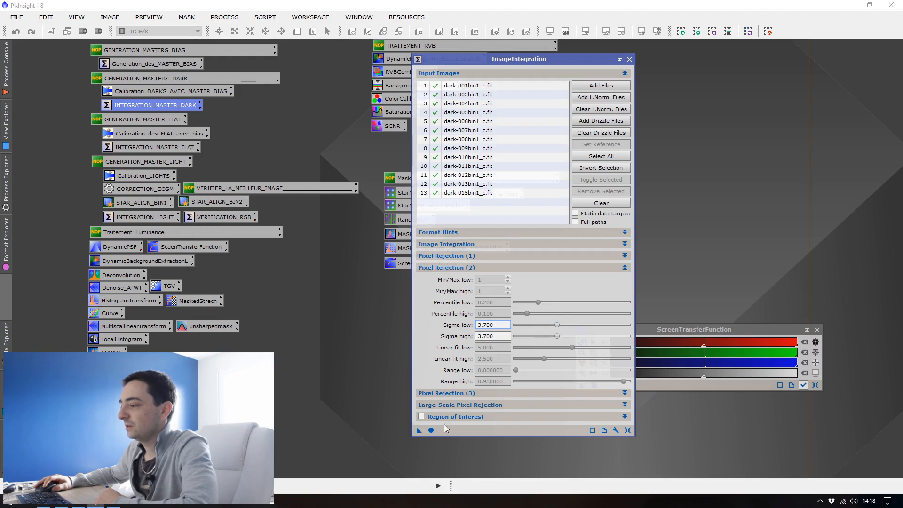
pyautogui.click(430, 430)
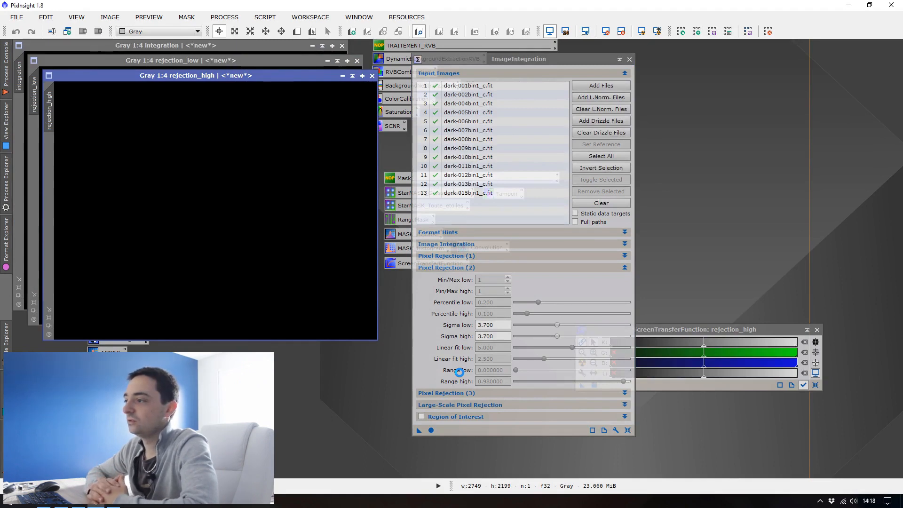
# Auto-stretch the display of the rejection_high image and check the total rejection percentages in the process console
pyautogui.click(694, 331)
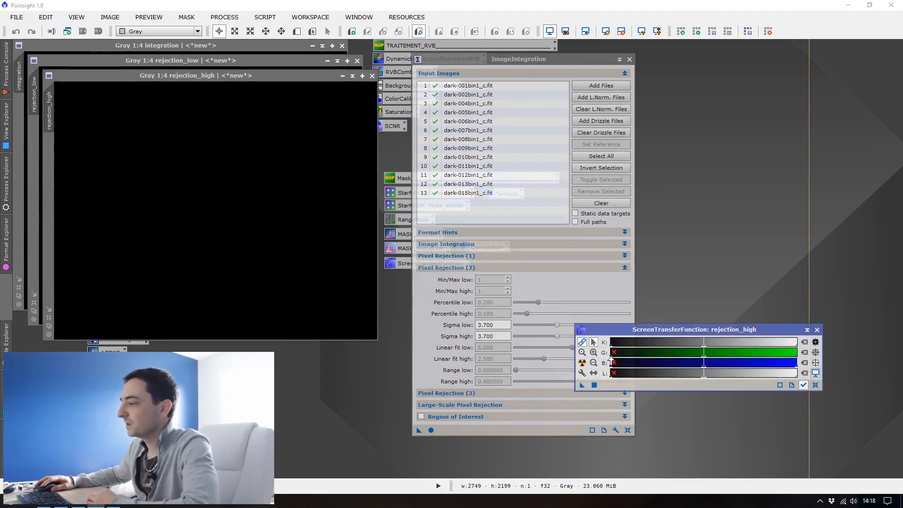
pyautogui.click(582, 363)
pyautogui.click(6, 121)
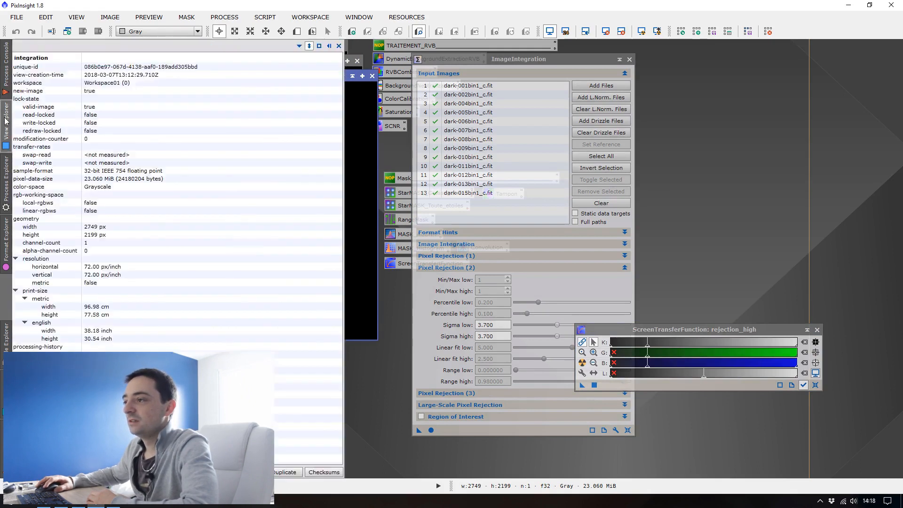
pyautogui.moveTo(6, 178)
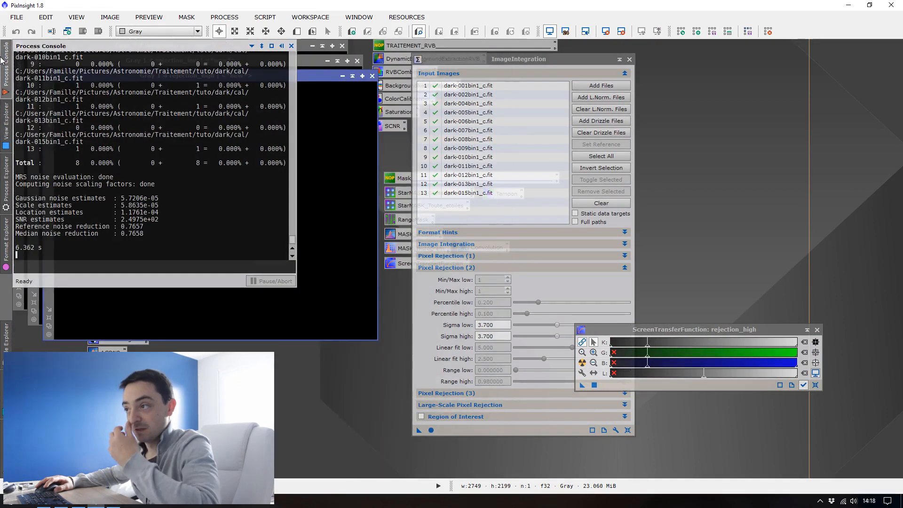
pyautogui.moveTo(215, 163); pyautogui.dragTo(280, 163)
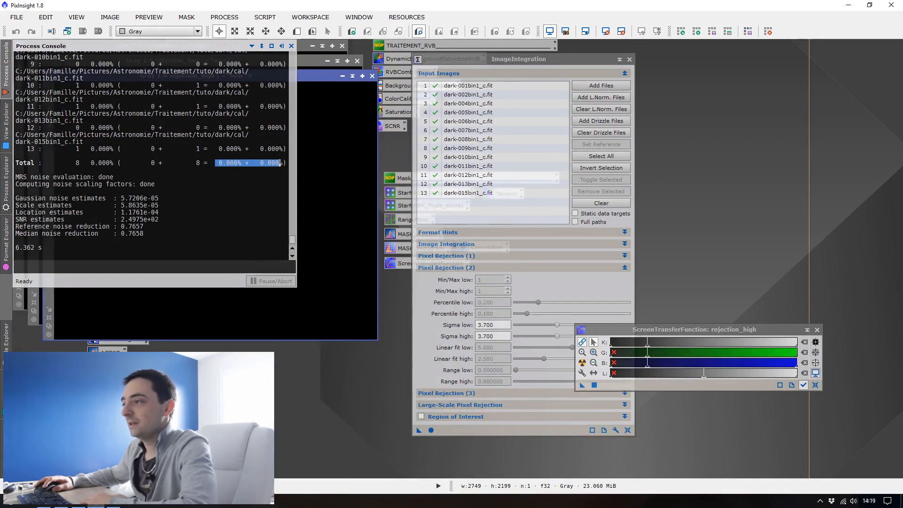
pyautogui.click(254, 160)
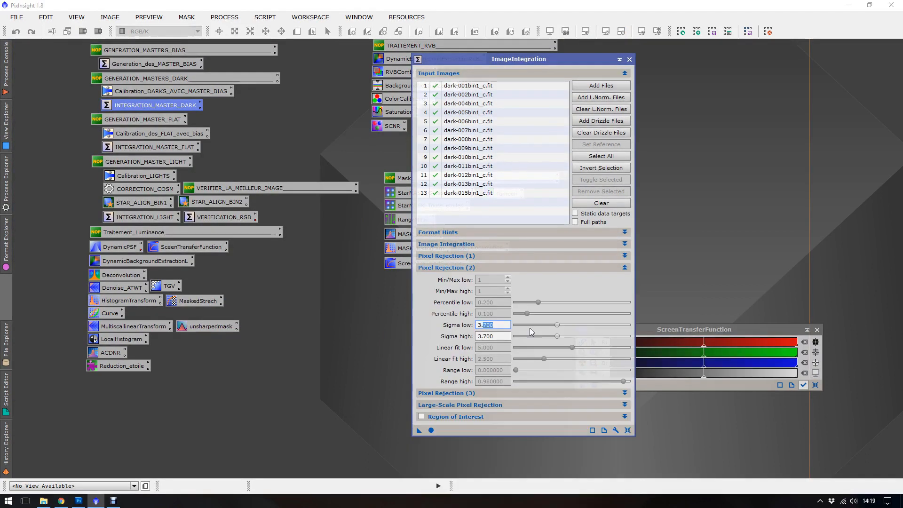
# Set Sigma low and Sigma high to 3.5 and run the integration again
pyautogui.write('3.5')
pyautogui.press('Tab')
pyautogui.write('3.5')
pyautogui.click(431, 430)
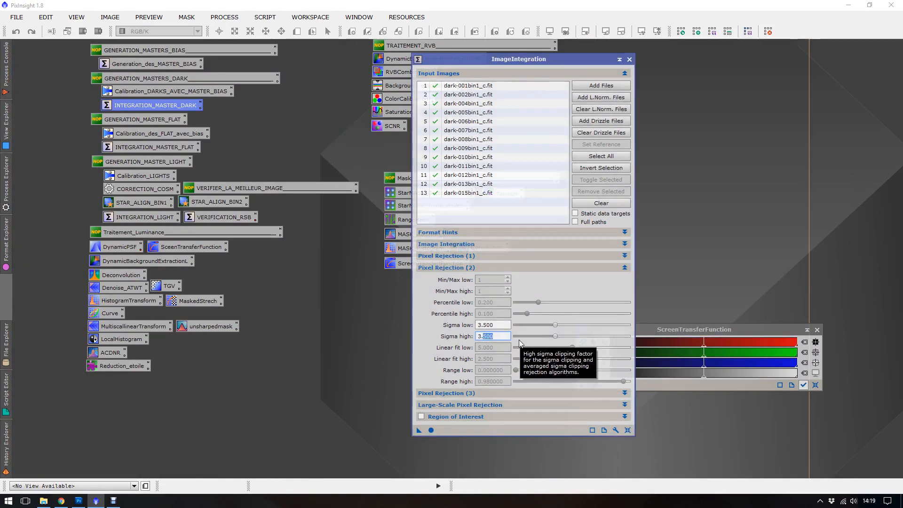
# Refine Sigma low to 1.8 and Sigma high to 3.63, rerunning the integration and checking the rejection totals in the process console
pyautogui.moveTo(485, 325); pyautogui.dragTo(512, 329)
pyautogui.write('3')
pyautogui.click(431, 430)
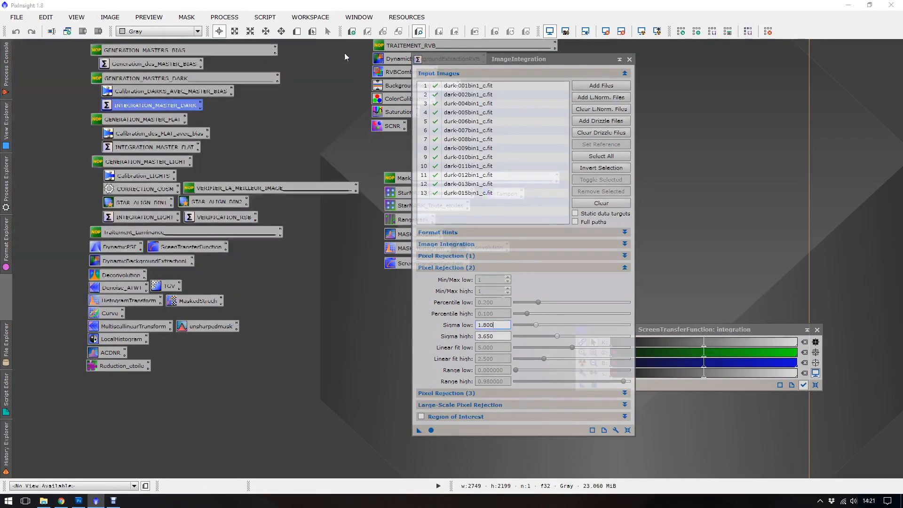
pyautogui.write('68')
pyautogui.click(431, 430)
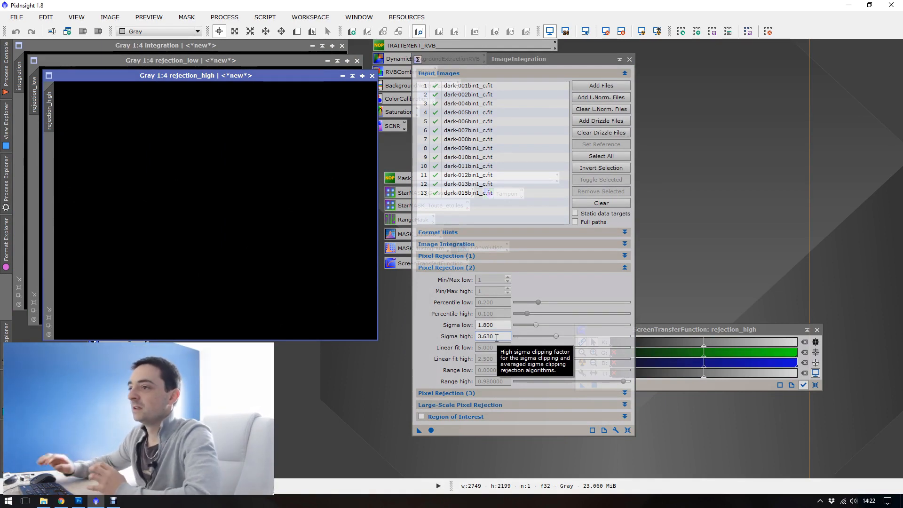
pyautogui.moveTo(3, 68)
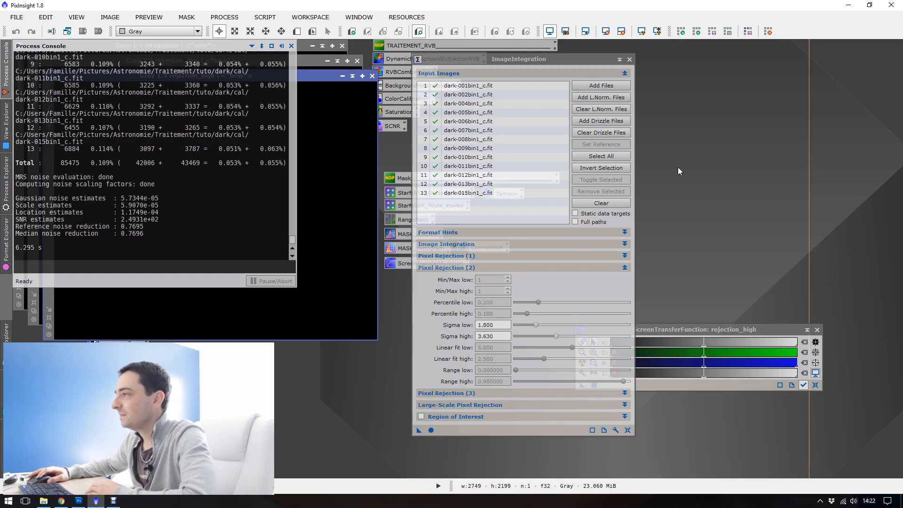
# Dismiss ImageIntegration, inspect the rejected pixels in the rejection_high and rejection_low images, and close both images
pyautogui.click(630, 58)
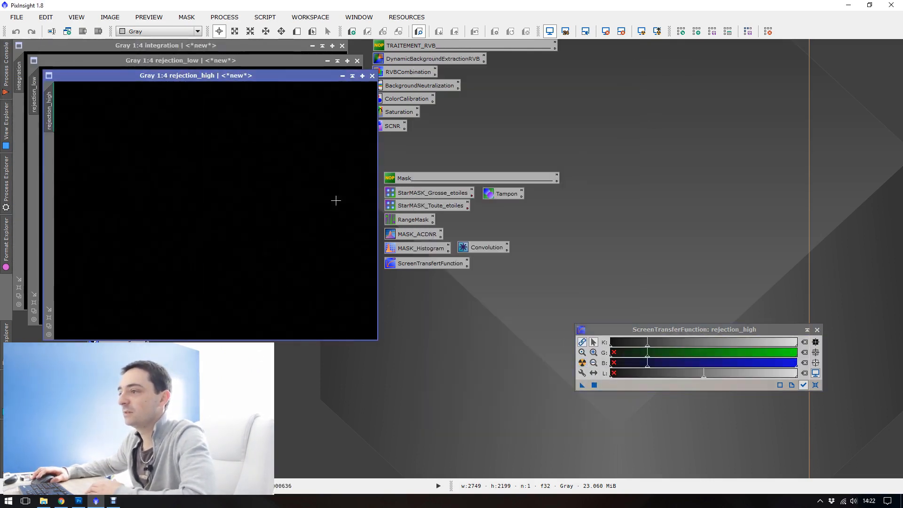
pyautogui.scroll(6, 336, 200)
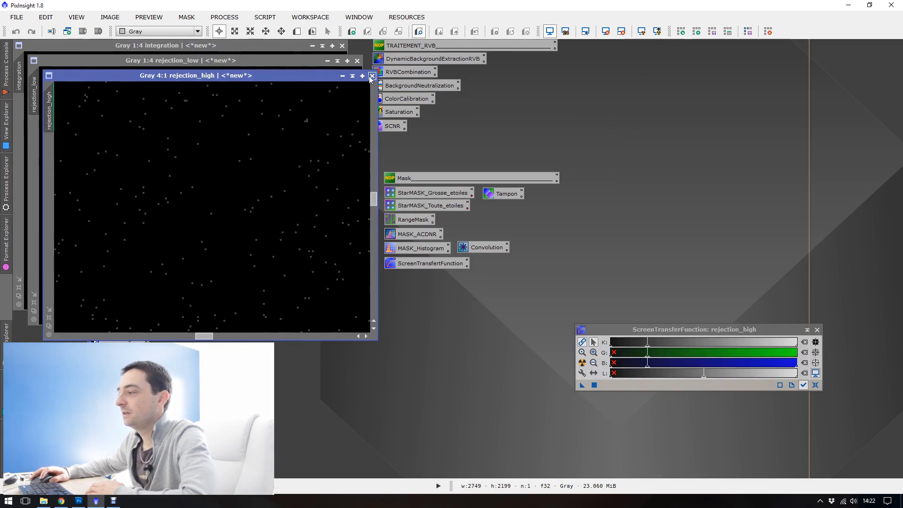
pyautogui.click(372, 75)
pyautogui.scroll(7, 188, 186)
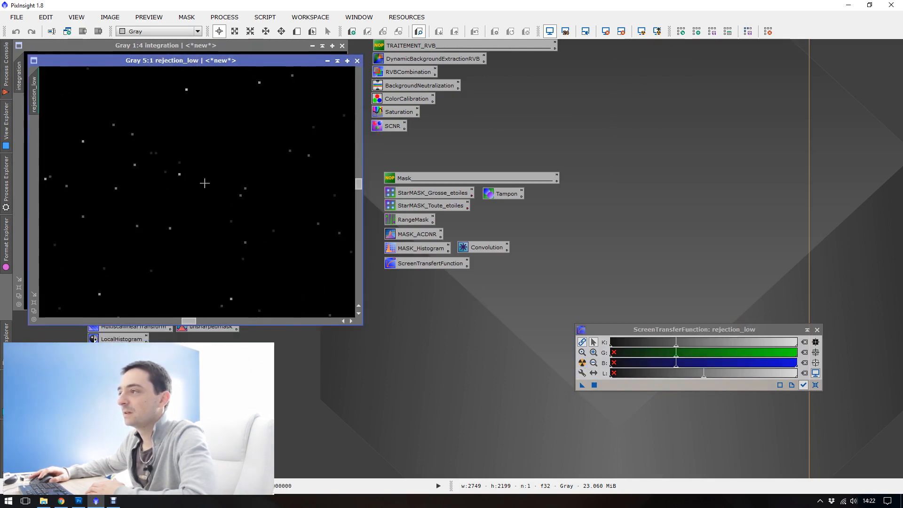
pyautogui.click(357, 60)
# Maximize the integration image and examine different areas of the integrated dark at 1:1 zoom
pyautogui.scroll(2, 278, 64)
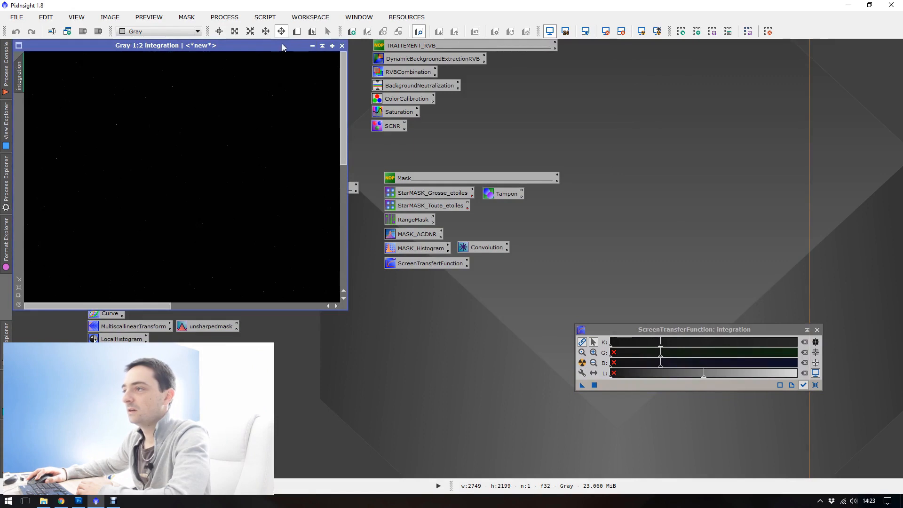
pyautogui.doubleClick(282, 45)
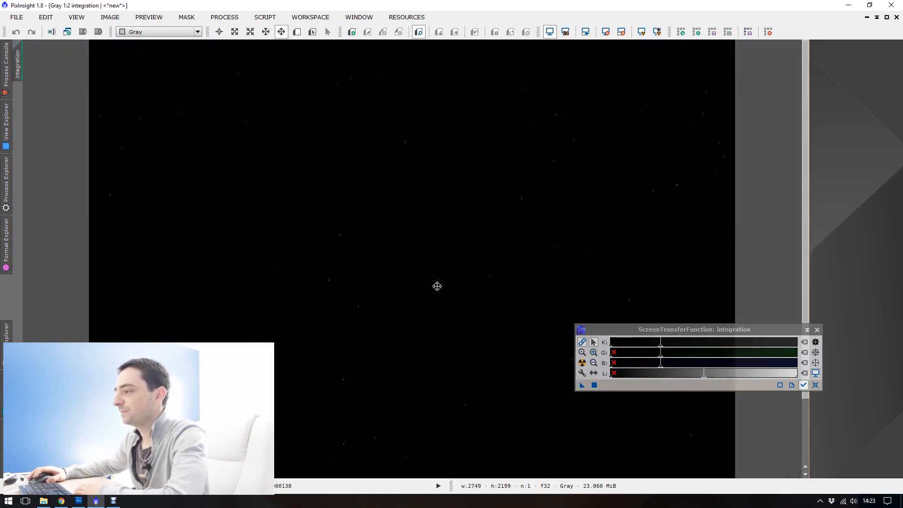
pyautogui.scroll(1, 349, 285)
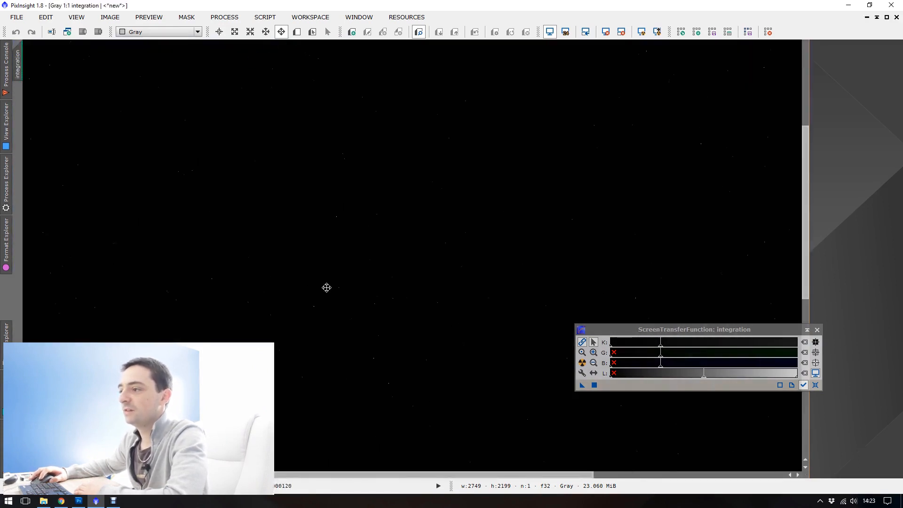
pyautogui.moveTo(185, 169); pyautogui.dragTo(353, 370)
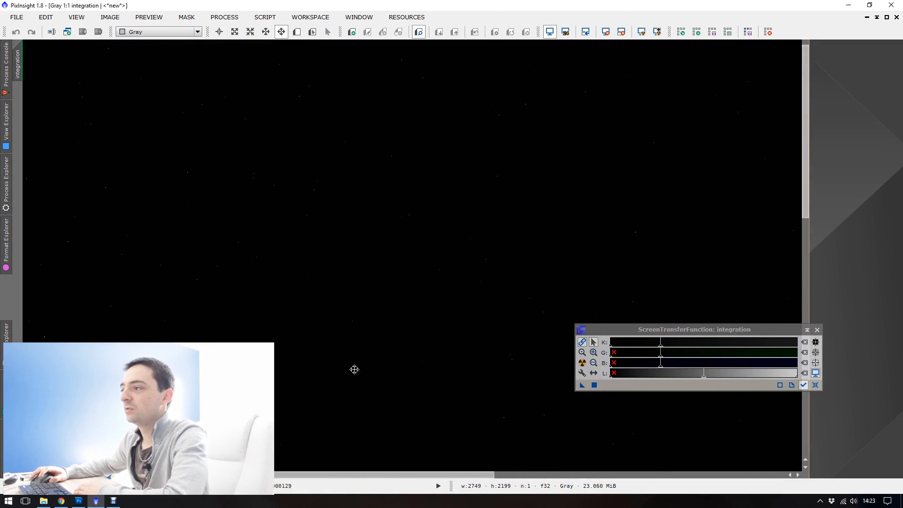
pyautogui.moveTo(202, 171); pyautogui.dragTo(258, 188)
pyautogui.moveTo(325, 285); pyautogui.dragTo(359, 65)
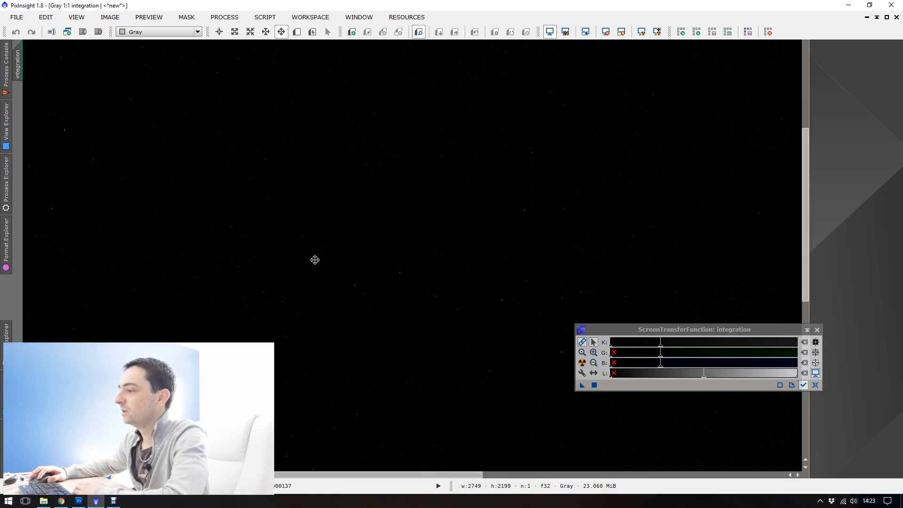
pyautogui.moveTo(315, 260); pyautogui.dragTo(378, 106)
pyautogui.moveTo(442, 274); pyautogui.dragTo(250, 177)
pyautogui.moveTo(600, 237); pyautogui.dragTo(305, 264)
pyautogui.moveTo(480, 193)
pyautogui.mouseDown()
pyautogui.moveTo(478, 216)
pyautogui.moveTo(417, 256)
pyautogui.mouseUp()
pyautogui.moveTo(529, 148); pyautogui.dragTo(524, 203)
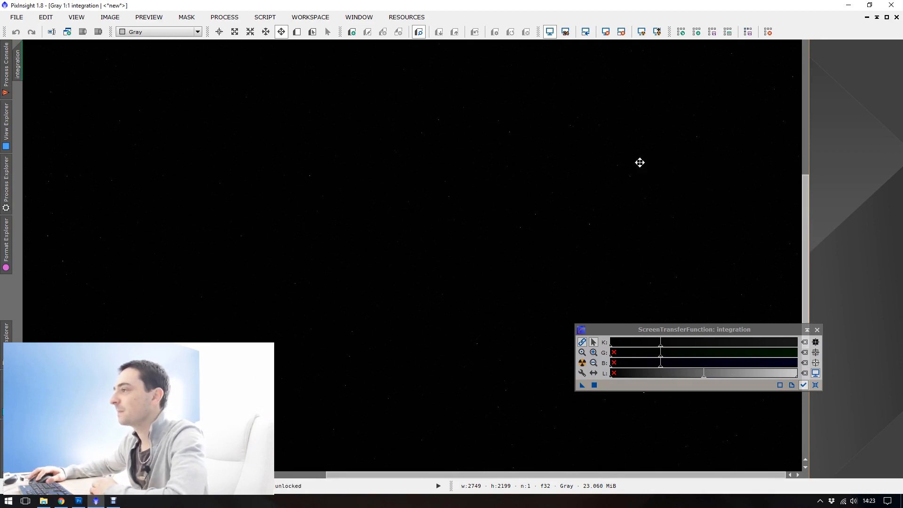
pyautogui.scroll(10, 639, 161)
# Save the integration image as FITS file Master_dark in the tuto folder, using 32-bit IEEE 754 floating point, and close the image
pyautogui.click(16, 18)
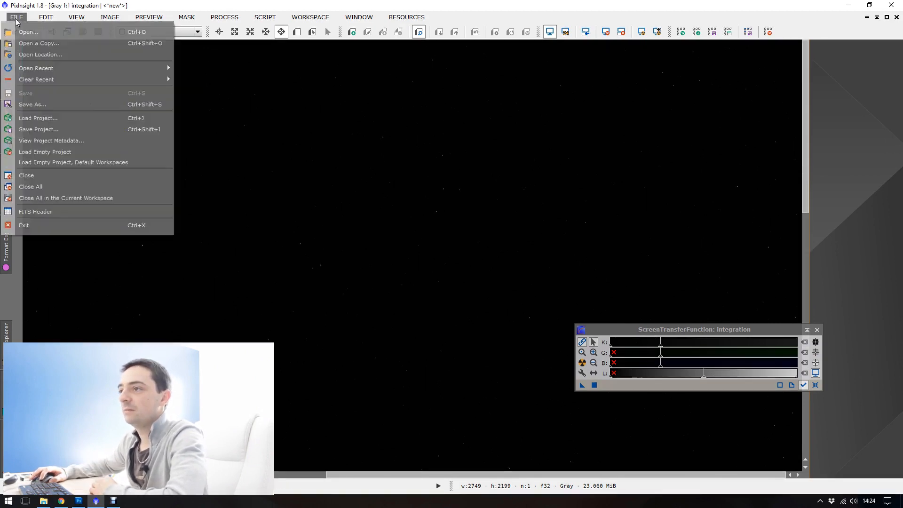
pyautogui.click(56, 105)
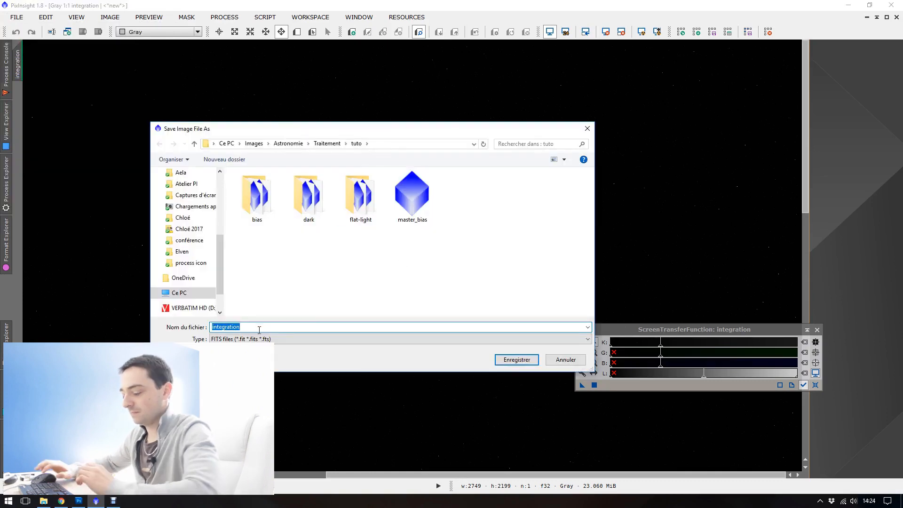
pyautogui.write('Master_dark')
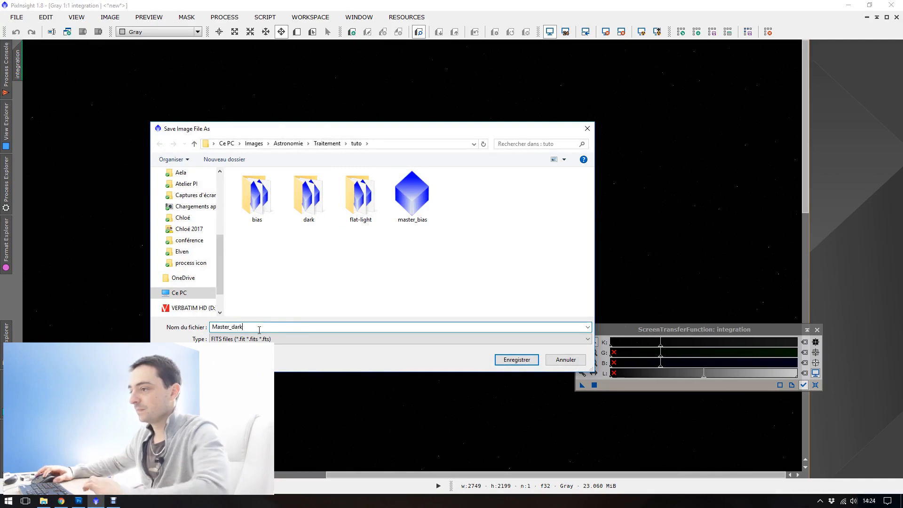
pyautogui.click(516, 361)
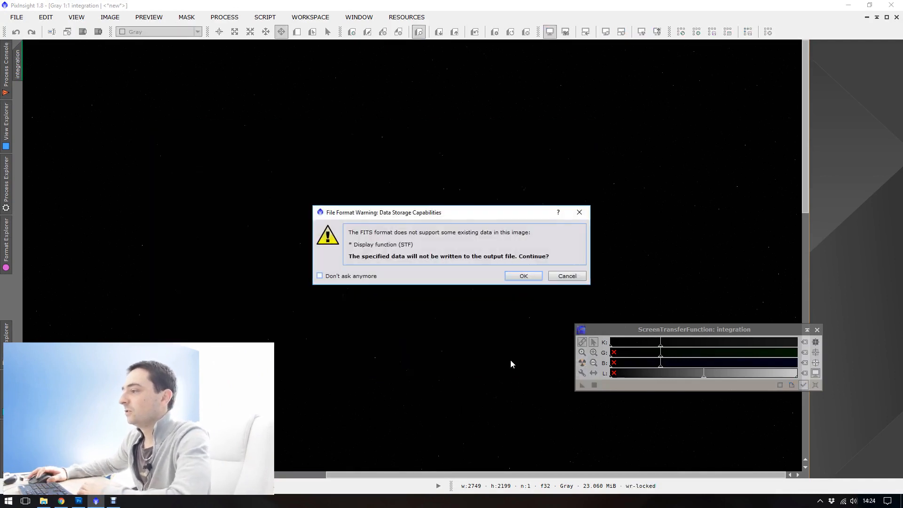
pyautogui.click(525, 278)
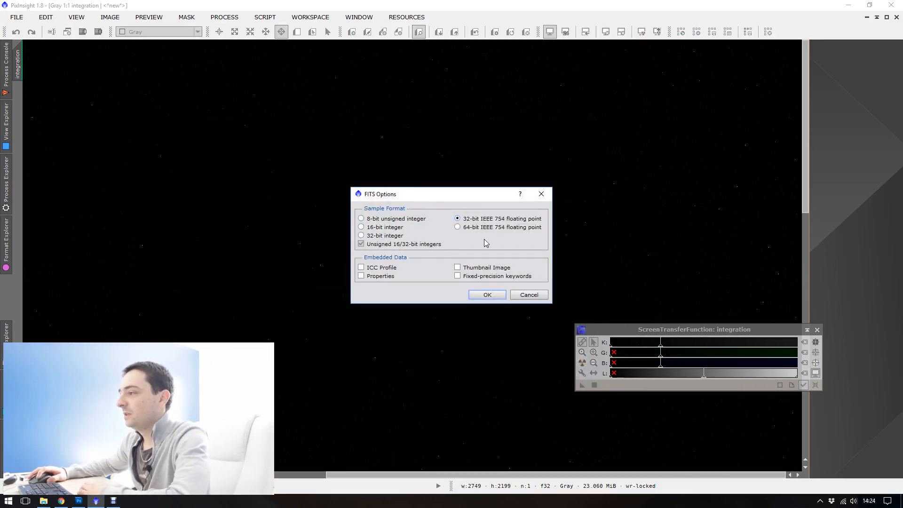
pyautogui.click(487, 294)
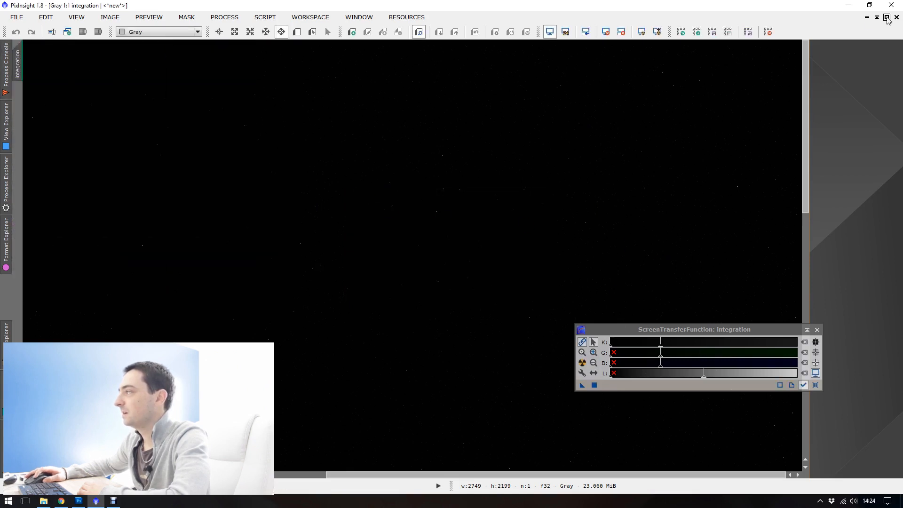
pyautogui.click(886, 18)
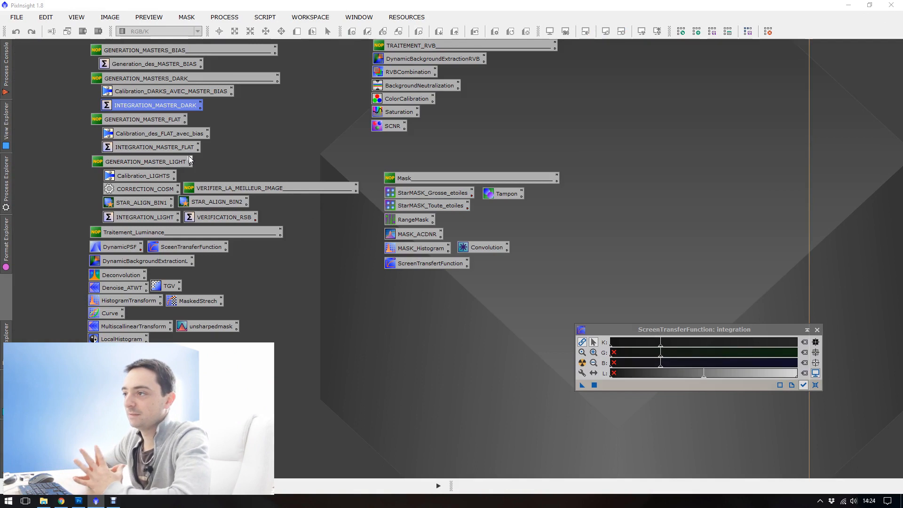
# Open the Calibration_des_FLAT_avec_bias process and add flat_Ha-1 through flat_Ha-15 from the flat-light folder as target frames
pyautogui.doubleClick(157, 135)
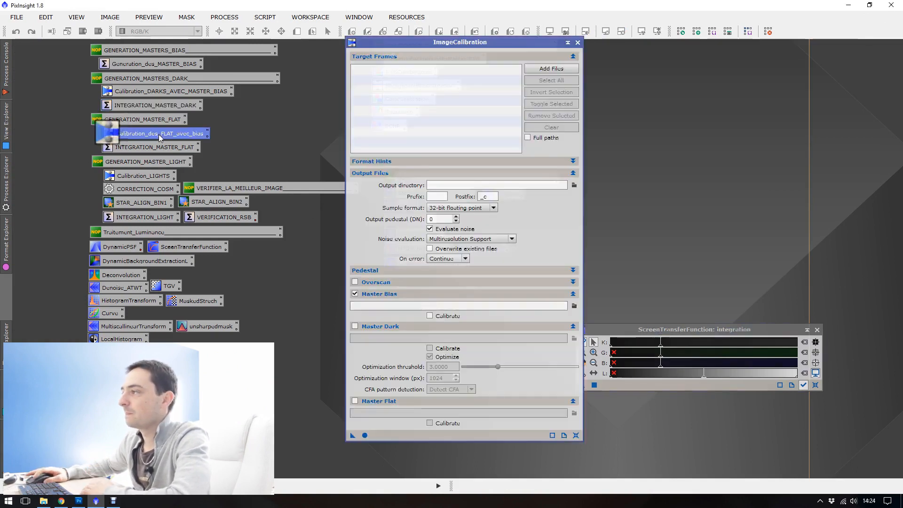
pyautogui.click(551, 69)
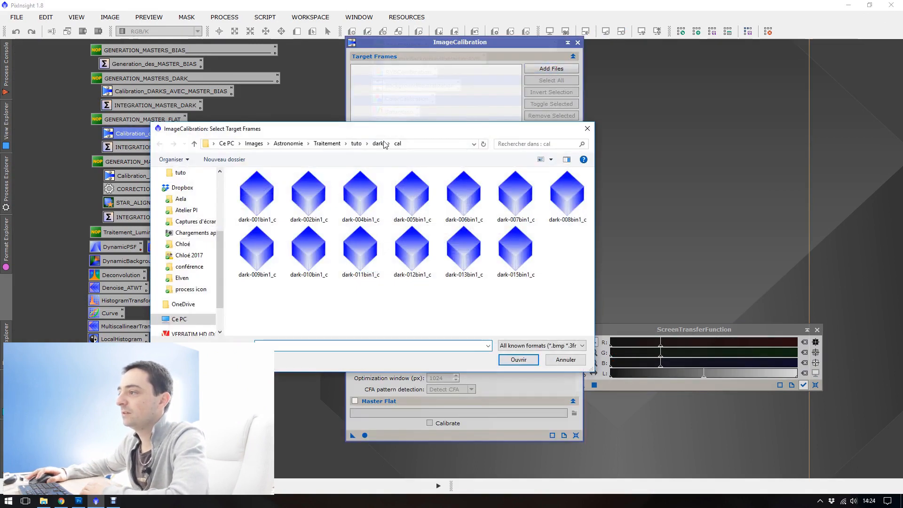
pyautogui.click(357, 148)
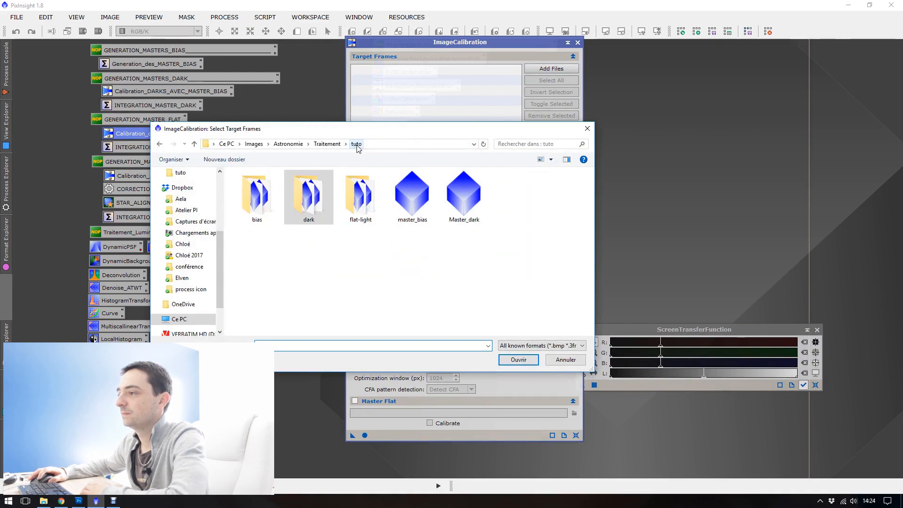
pyautogui.doubleClick(365, 202)
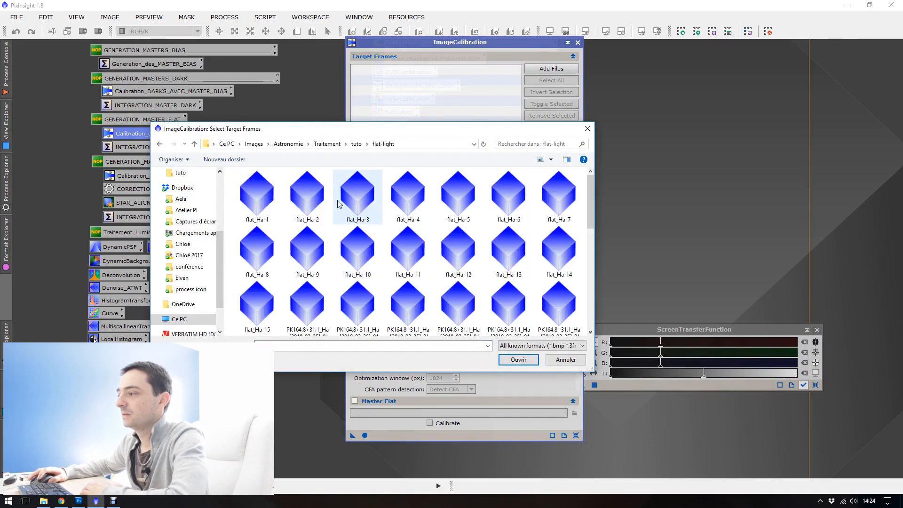
pyautogui.scroll(-5, 270, 202)
pyautogui.scroll(3, 270, 202)
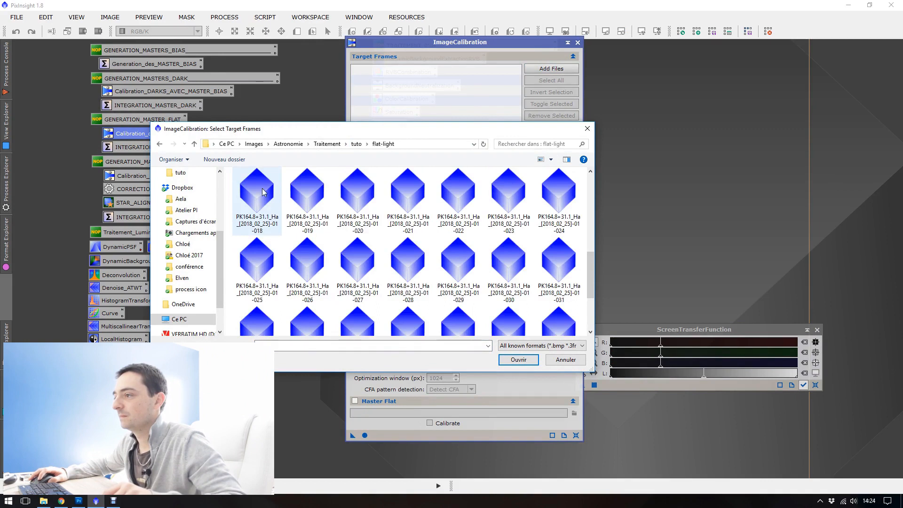
pyautogui.click(261, 204)
pyautogui.scroll(2, 259, 204)
pyautogui.click(256, 205)
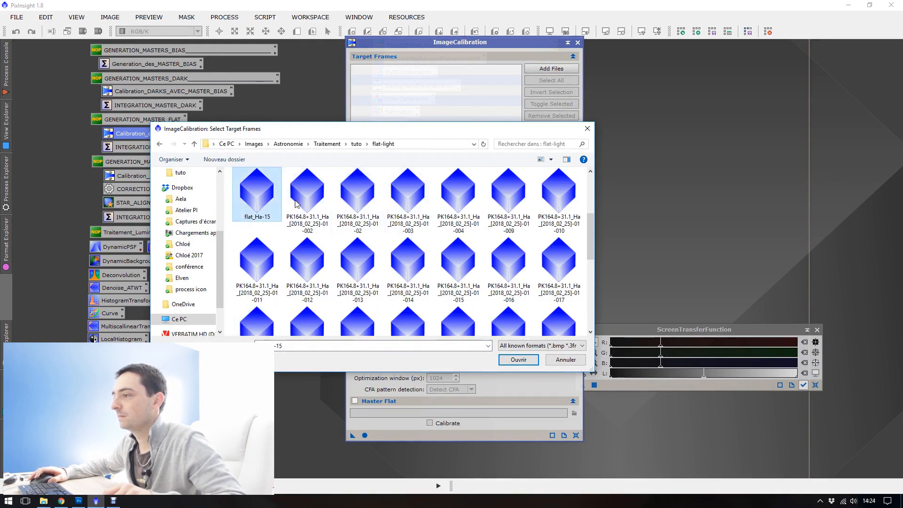
pyautogui.hotkey('ctrl', 'a')
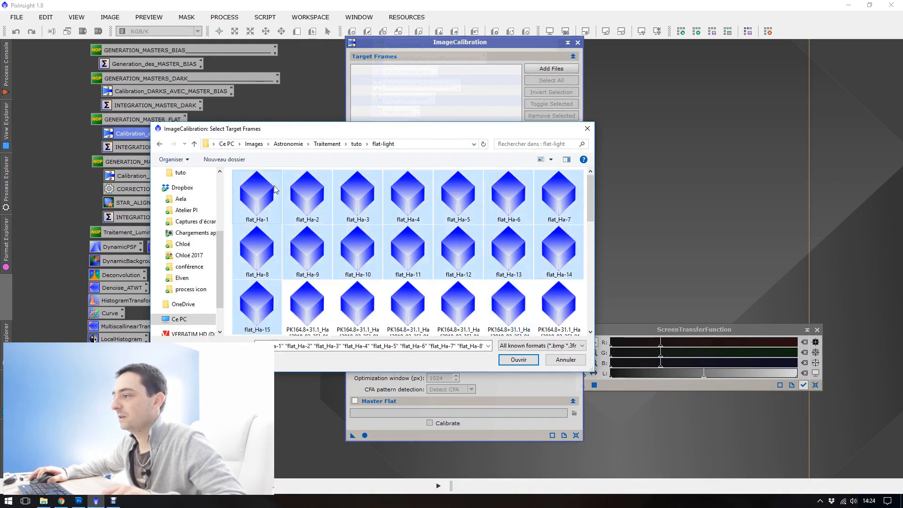
pyautogui.press('Return')
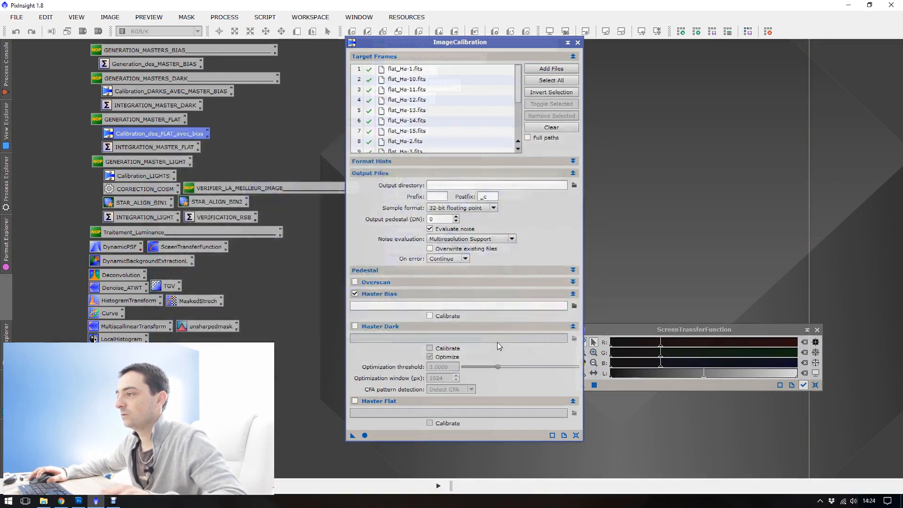
# Create a calflat folder inside flat-light and set it as the calibration's output directory
pyautogui.click(574, 185)
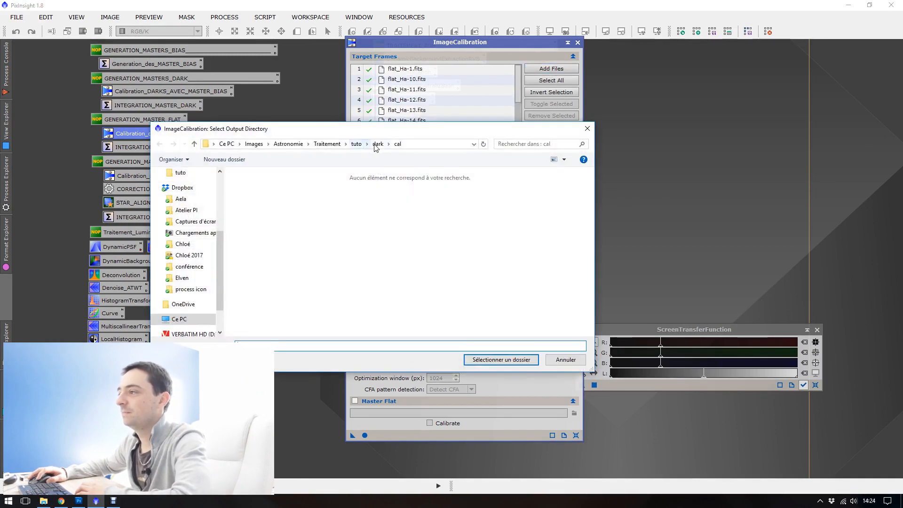
pyautogui.click(357, 145)
pyautogui.click(359, 207)
pyautogui.doubleClick(359, 207)
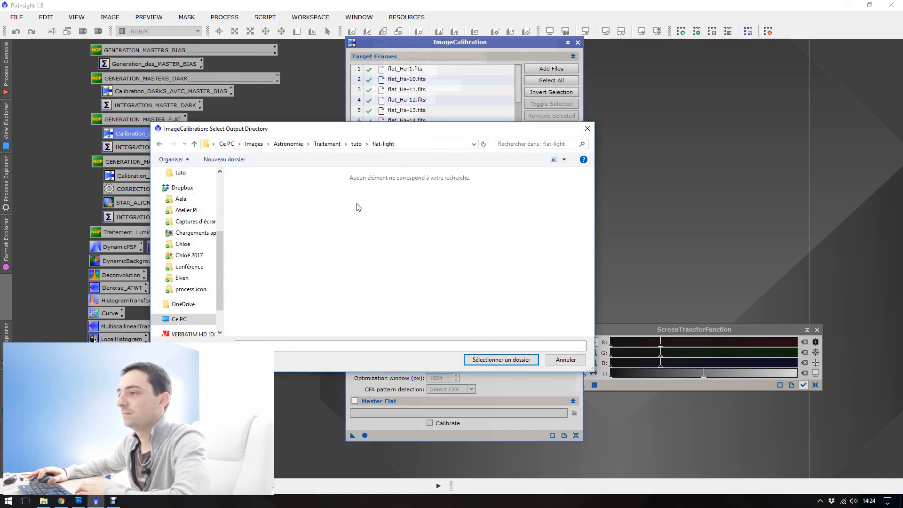
pyautogui.click(243, 163)
pyautogui.write('cal')
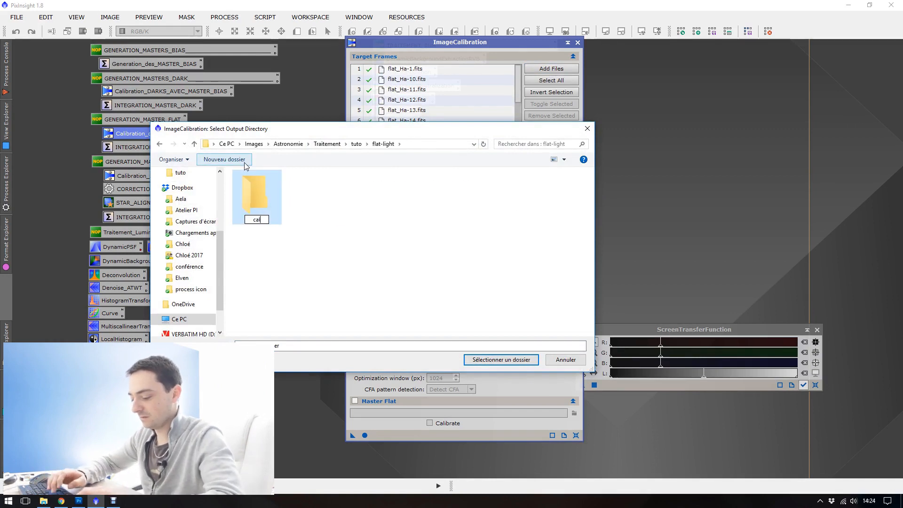
pyautogui.write('fla')
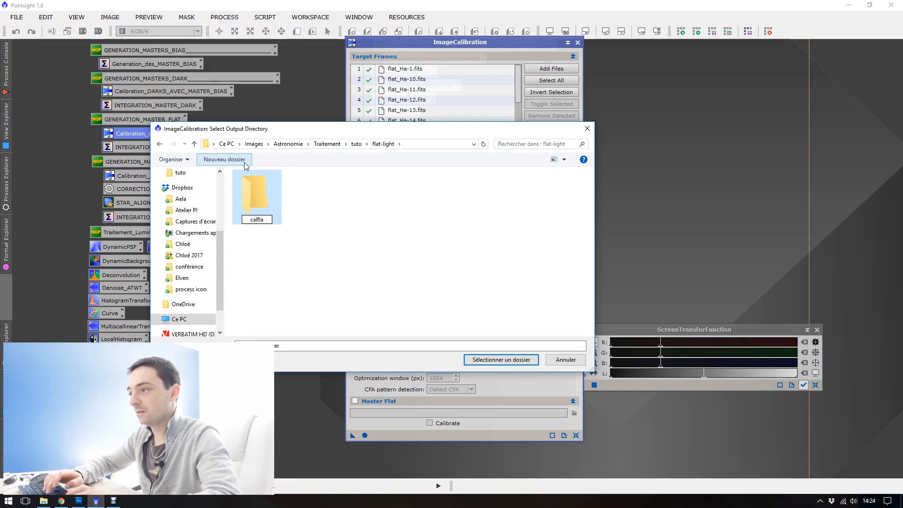
pyautogui.write('t')
pyautogui.press('Return')
pyautogui.click(498, 360)
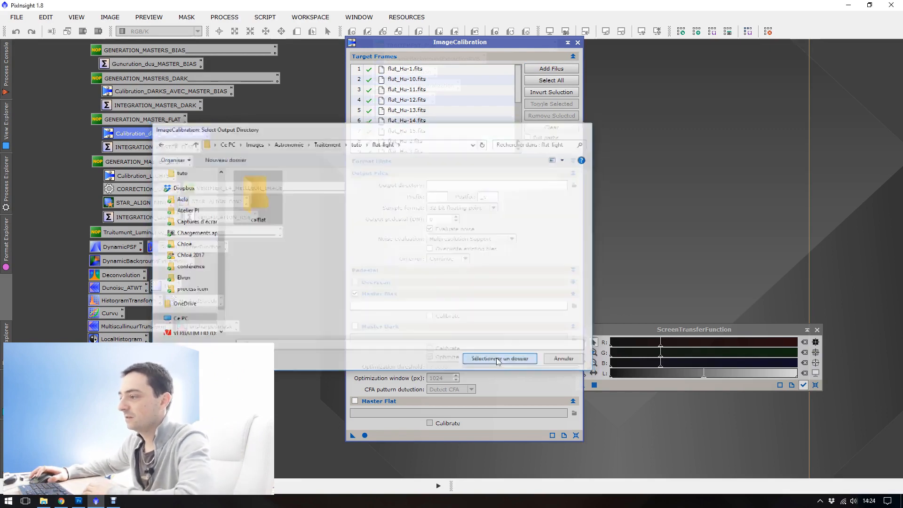
# Assign master_bias from the tuto folder as the master bias, run the flat calibration, and close ImageCalibration
pyautogui.click(574, 306)
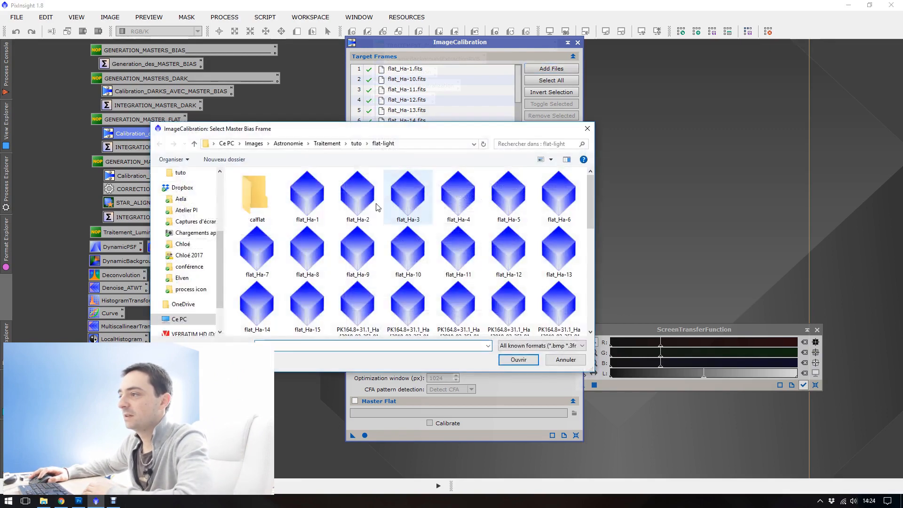
pyautogui.click(356, 144)
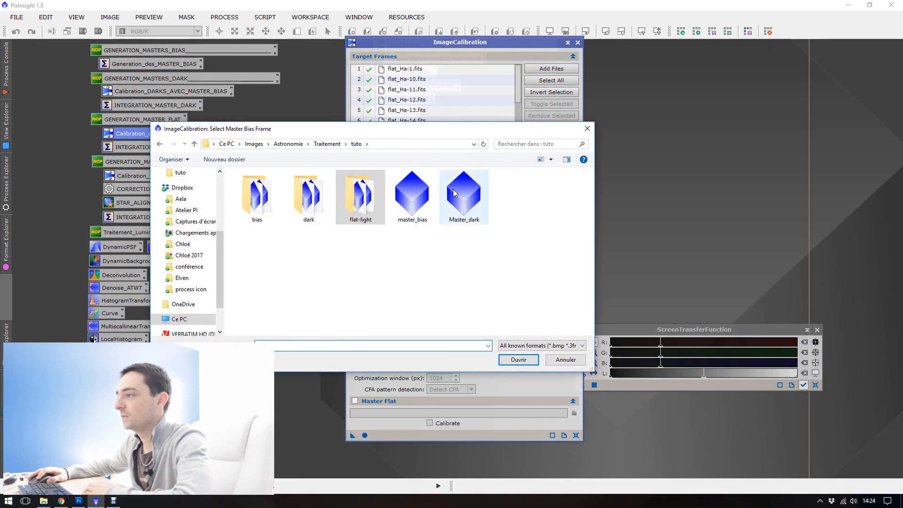
pyautogui.doubleClick(418, 197)
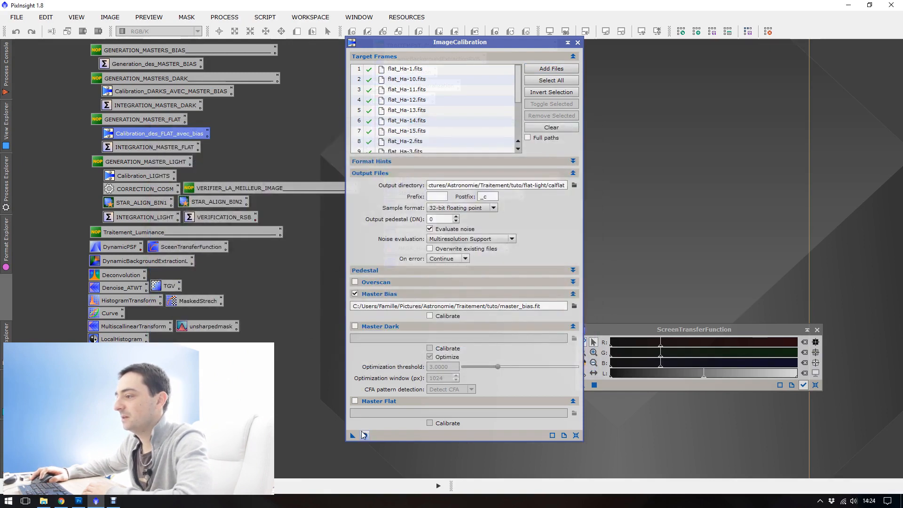
pyautogui.click(365, 435)
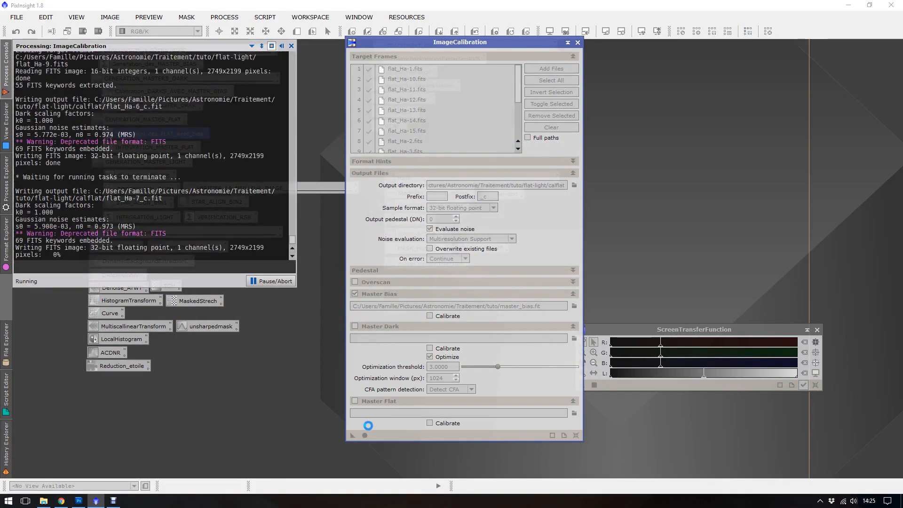
pyautogui.click(576, 43)
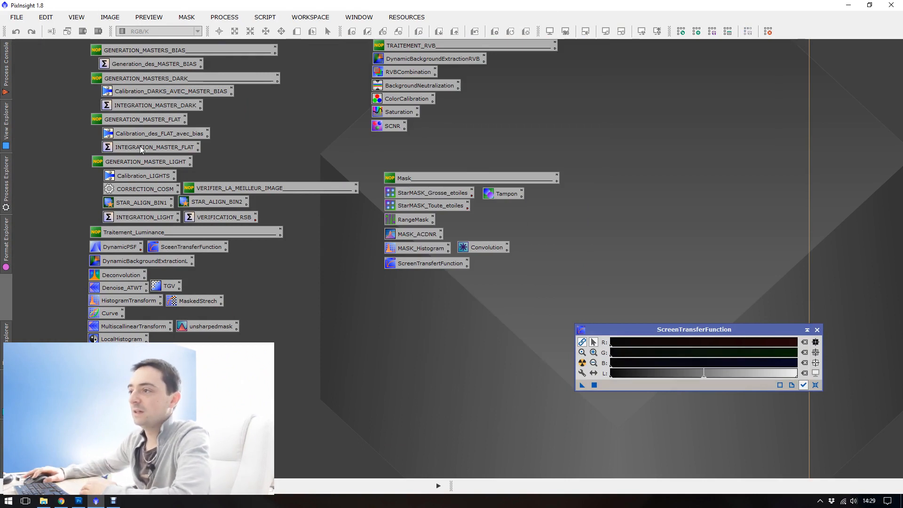
# Open the INTEGRATION_MASTER_FLAT process and add flat_Ha-1_c through flat_Ha-15_c from the calflat folder as input images
pyautogui.doubleClick(140, 146)
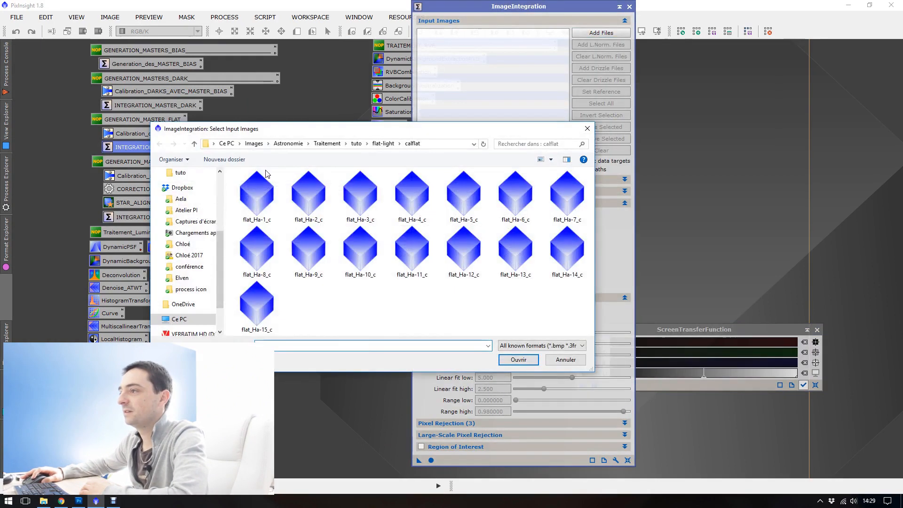
pyautogui.click(257, 195)
pyautogui.keyDown('shift'); pyautogui.click(257, 304); pyautogui.keyUp('shift')
pyautogui.click(518, 360)
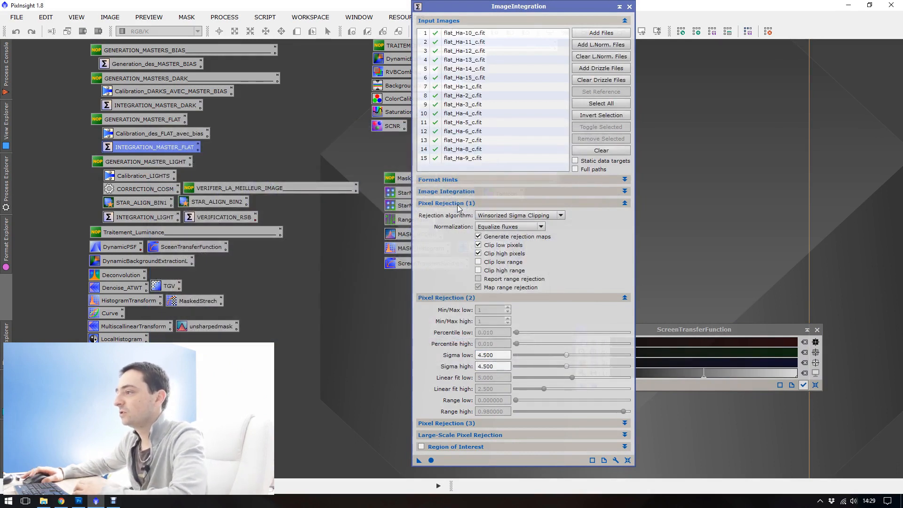
# Review the image integration and pixel rejection settings, and run the integration of the calibrated flats
pyautogui.click(442, 194)
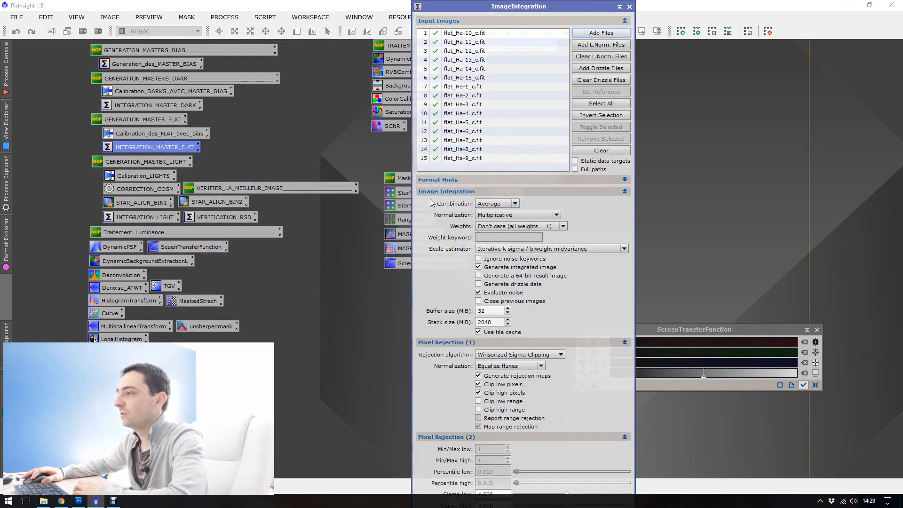
pyautogui.moveTo(430, 199)
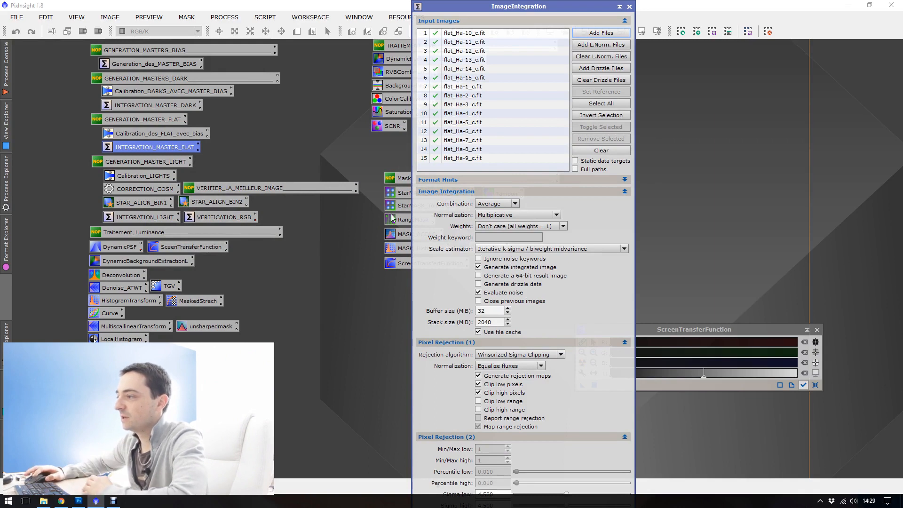
pyautogui.click(425, 192)
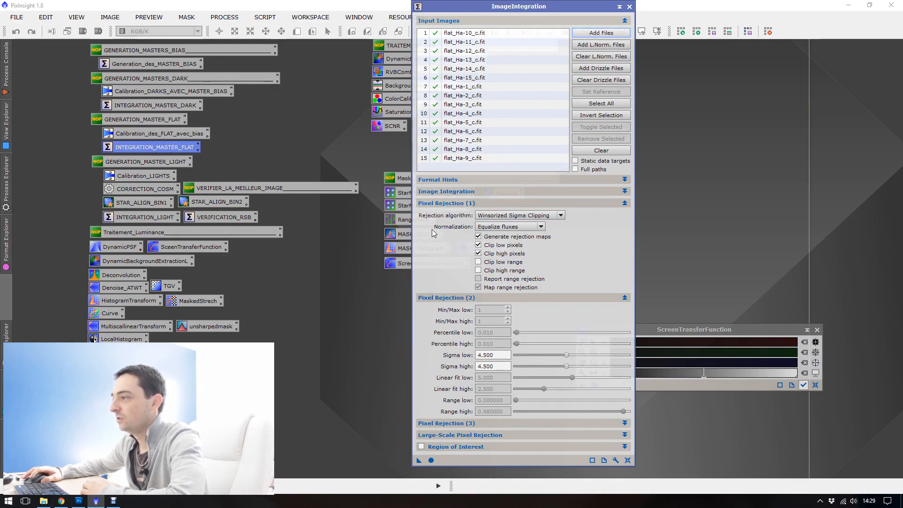
pyautogui.moveTo(432, 229)
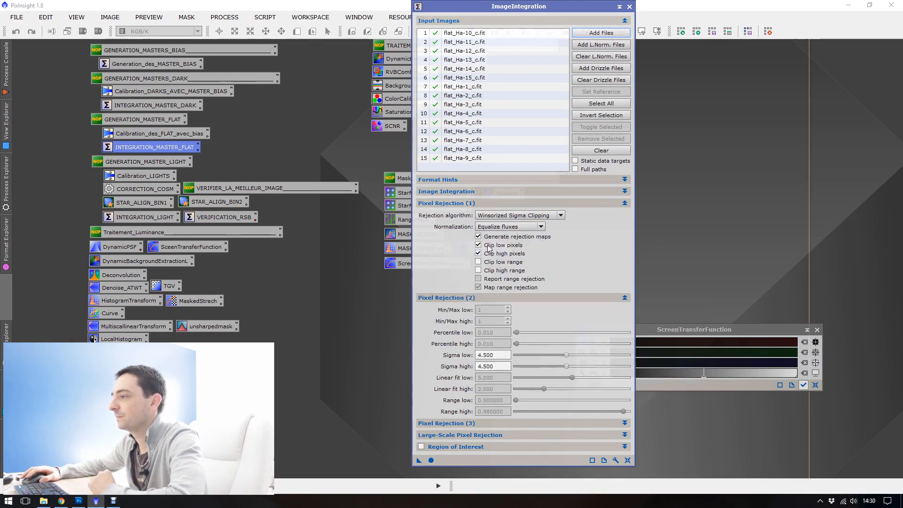
pyautogui.click(436, 203)
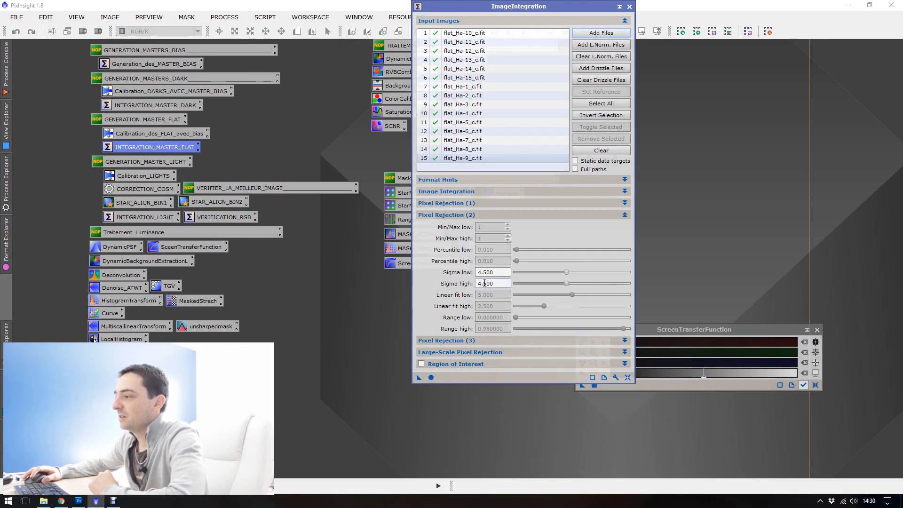
pyautogui.click(431, 378)
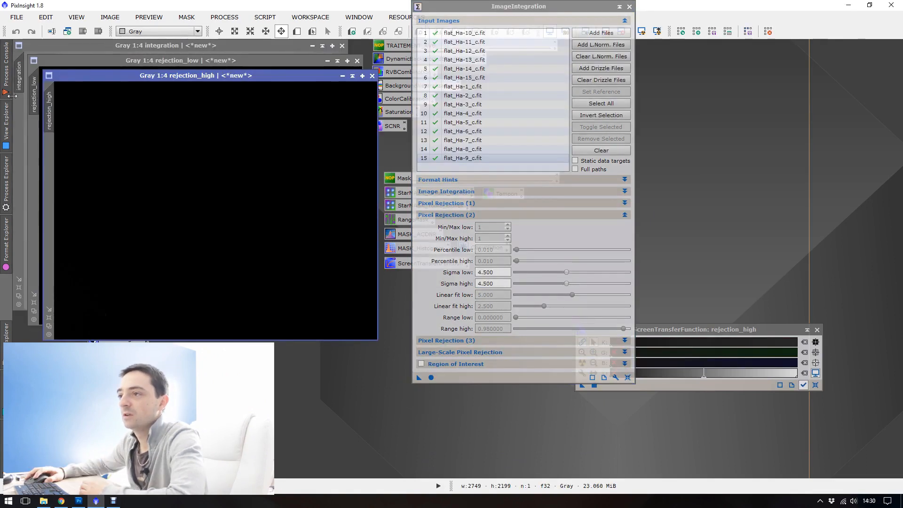
# Check the total low and high pixel rejection percentages of the flat integration in the process console
pyautogui.click(5, 84)
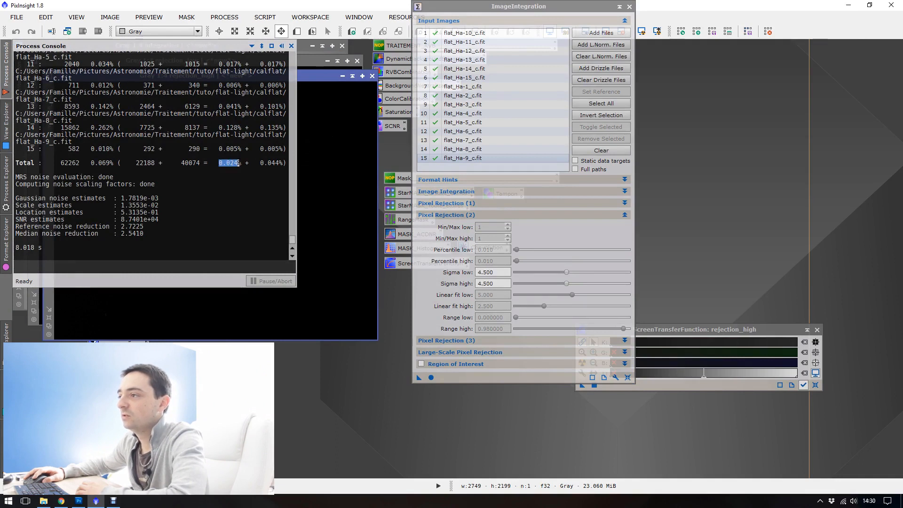
pyautogui.moveTo(260, 163); pyautogui.dragTo(285, 163)
pyautogui.click(273, 163)
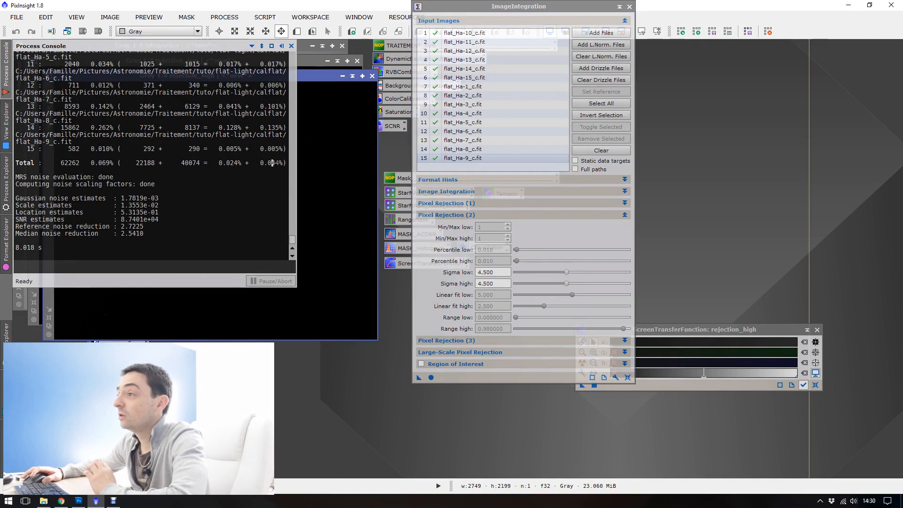
# Close the rejection_high and rejection_low maps and the ImageIntegration process
pyautogui.click(372, 75)
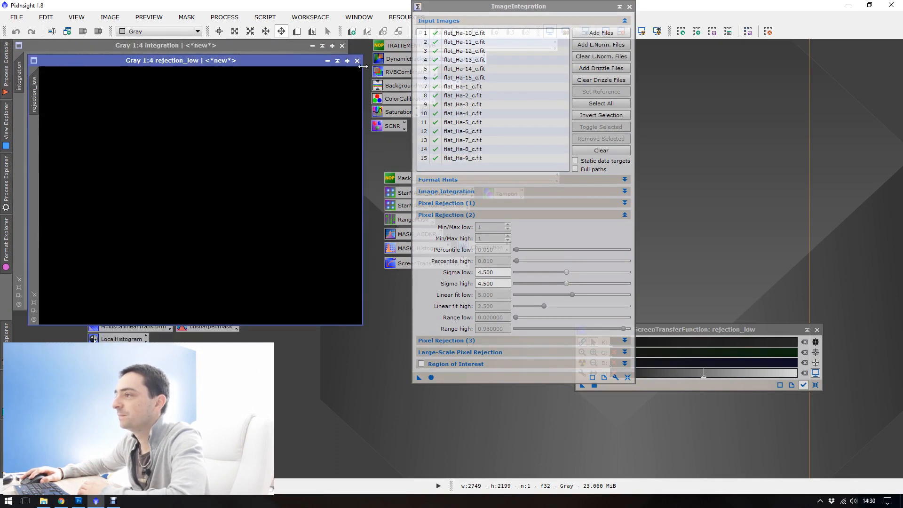
pyautogui.click(357, 60)
pyautogui.click(630, 6)
# Apply an automatic screen stretch to the integration image and maximize its window to inspect the flat
pyautogui.click(583, 363)
pyautogui.moveTo(266, 46); pyautogui.dragTo(496, 127)
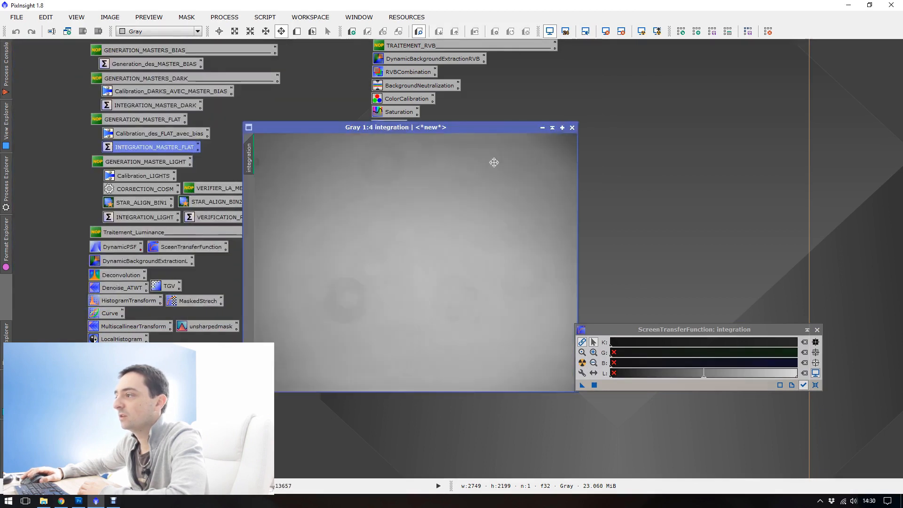
pyautogui.doubleClick(481, 128)
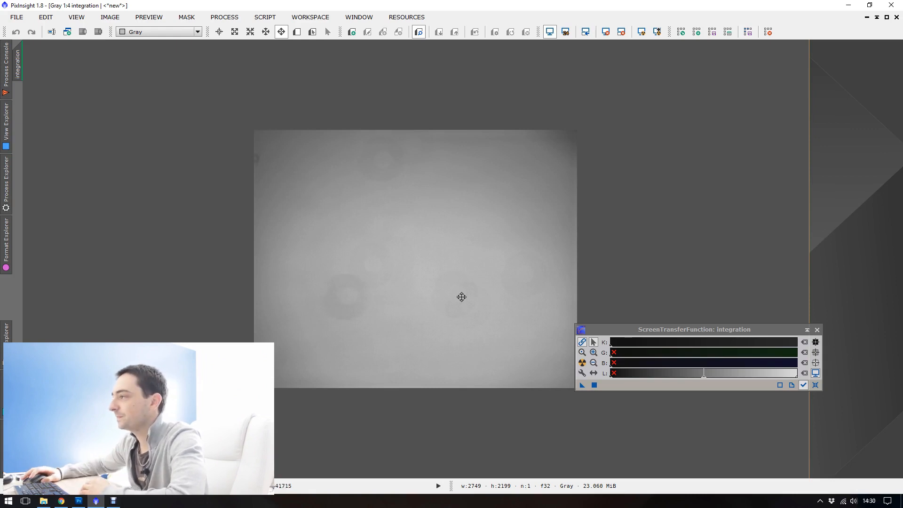
# Save the integration image as FITS file Master_FLAT in the tuto folder, using 32-bit IEEE 754 floating point, and close the image
pyautogui.click(18, 19)
pyautogui.click(167, 101)
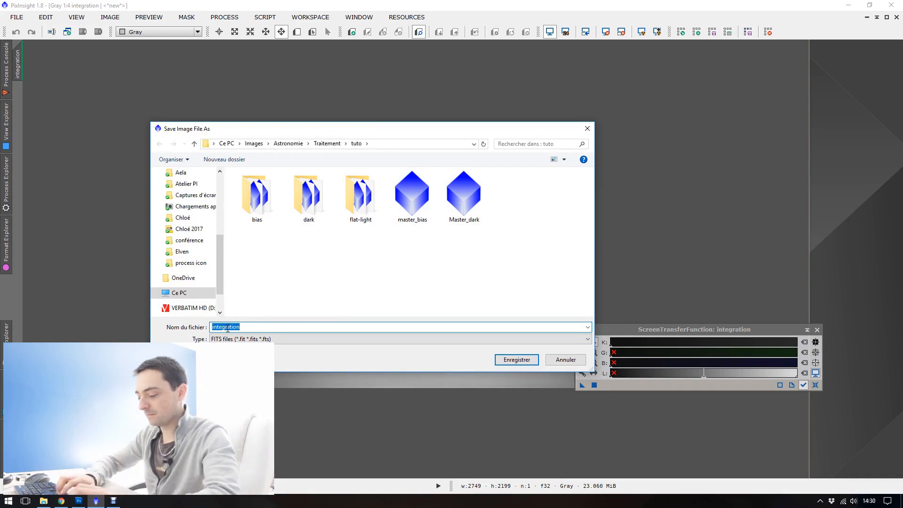
pyautogui.write('Master_FLAT')
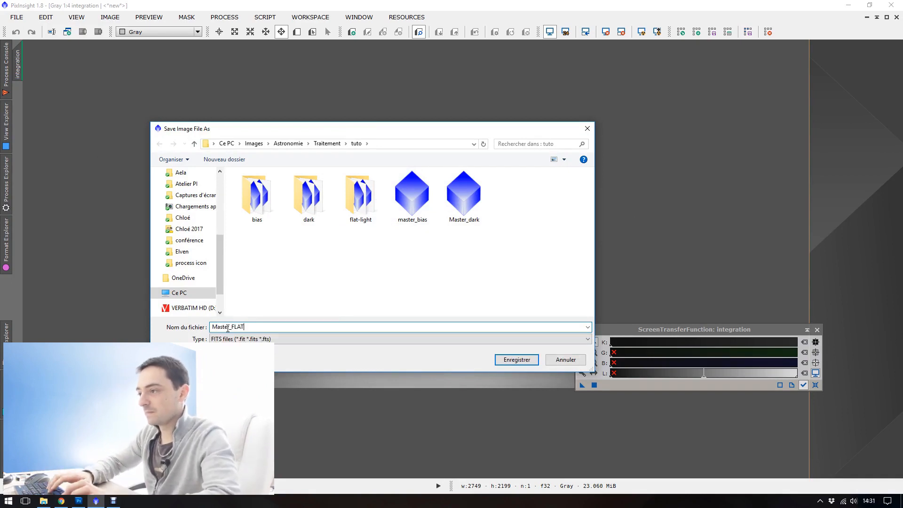
pyautogui.press('Return')
pyautogui.click(520, 276)
pyautogui.click(487, 295)
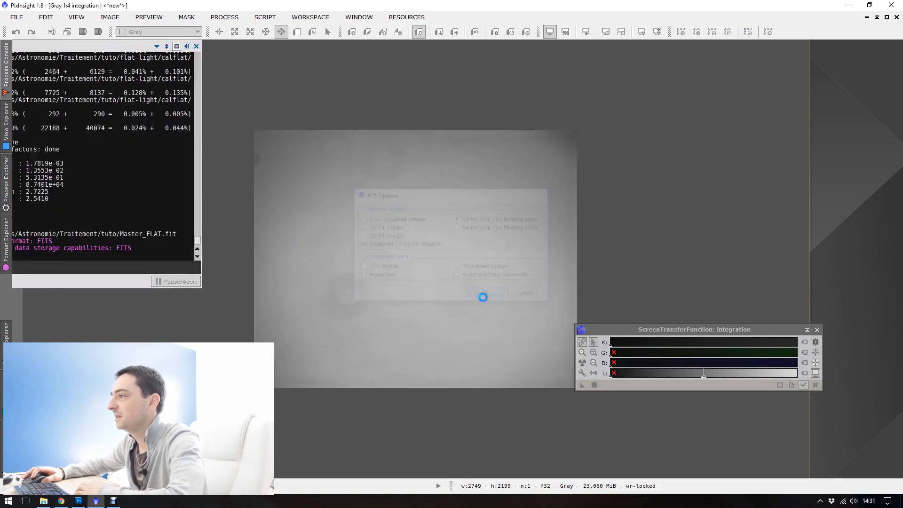
pyautogui.click(897, 17)
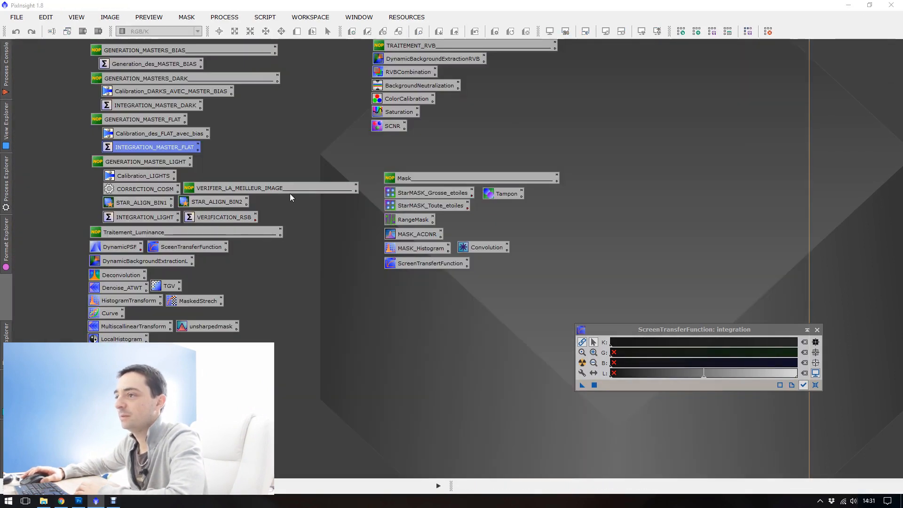
# Open the Calibration_LIGHTS process and add the PK164.8+31.1_Ha light frames 002 through 039 from the flat-light folder as target frames
pyautogui.click(284, 131)
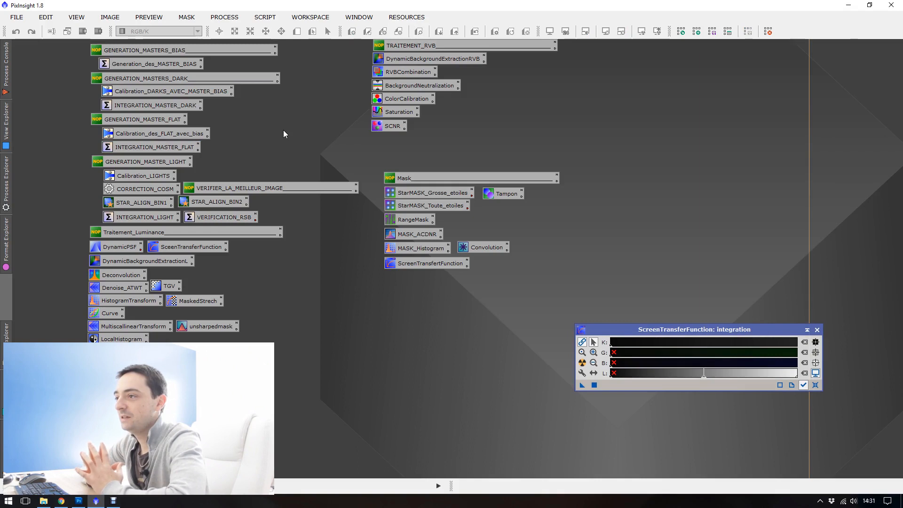
pyautogui.doubleClick(127, 179)
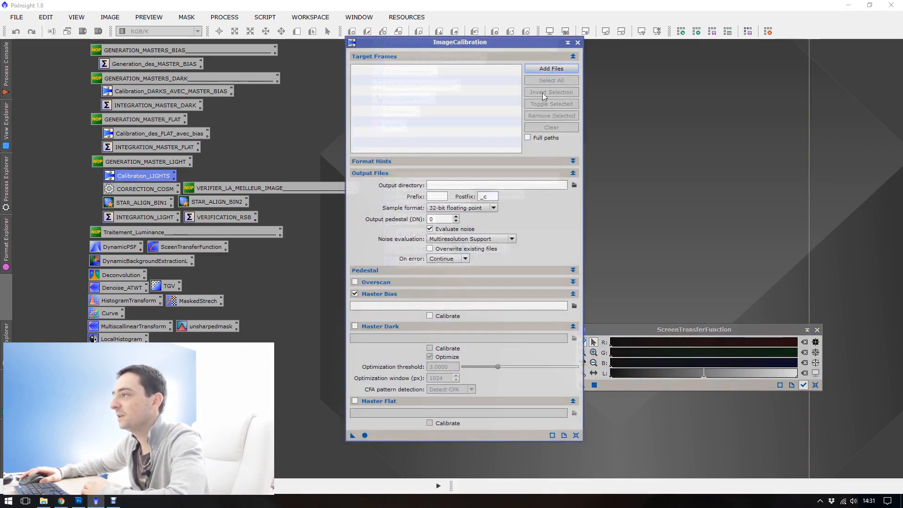
pyautogui.click(551, 69)
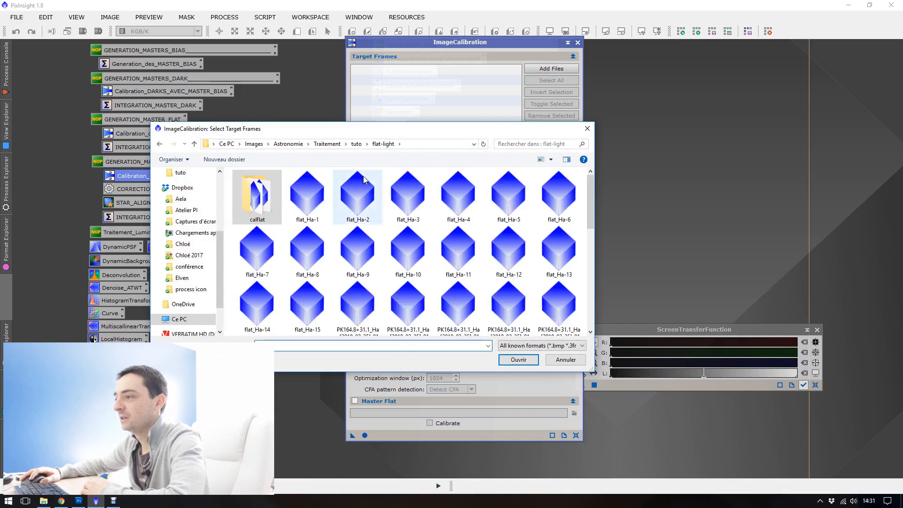
pyautogui.moveTo(592, 208); pyautogui.dragTo(592, 222)
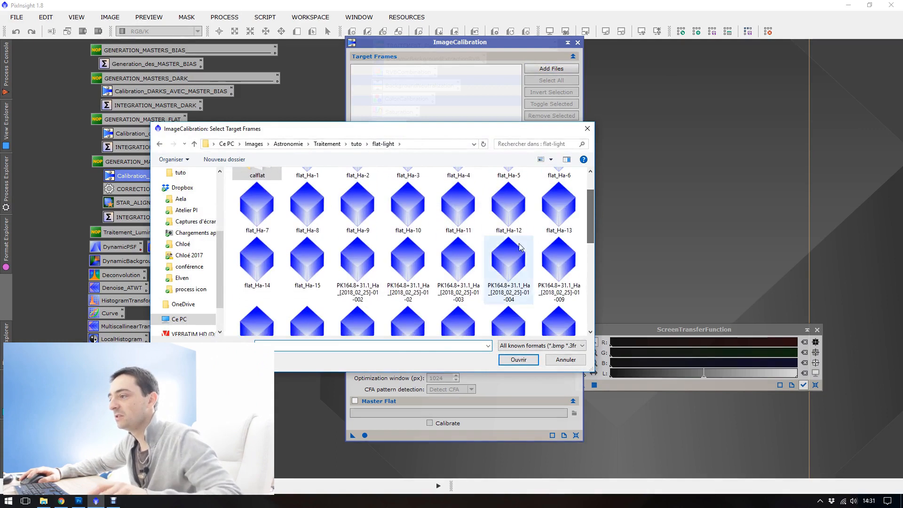
pyautogui.click(356, 264)
pyautogui.scroll(-5, 332, 296)
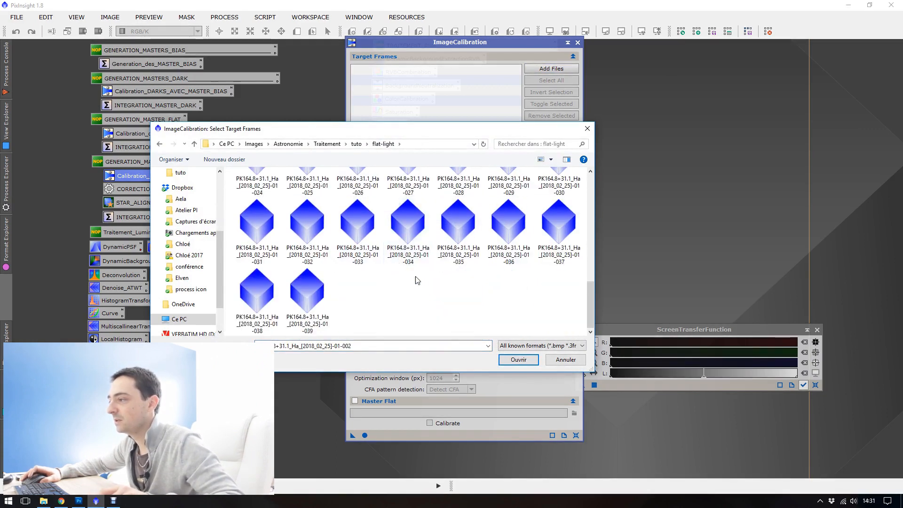
pyautogui.keyDown('shift'); pyautogui.click(331, 296); pyautogui.keyUp('shift')
pyautogui.click(504, 361)
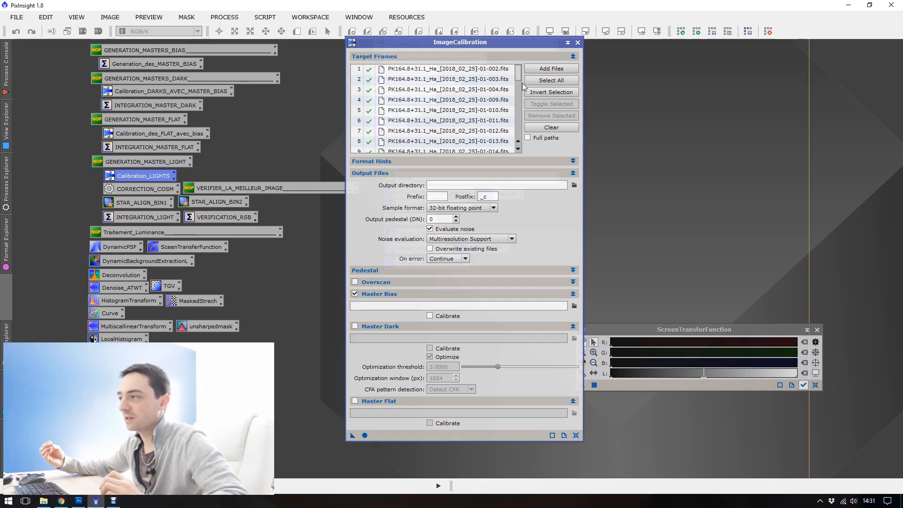
# Create a clalight folder inside flat-light and set it as the light calibration's output directory
pyautogui.click(574, 185)
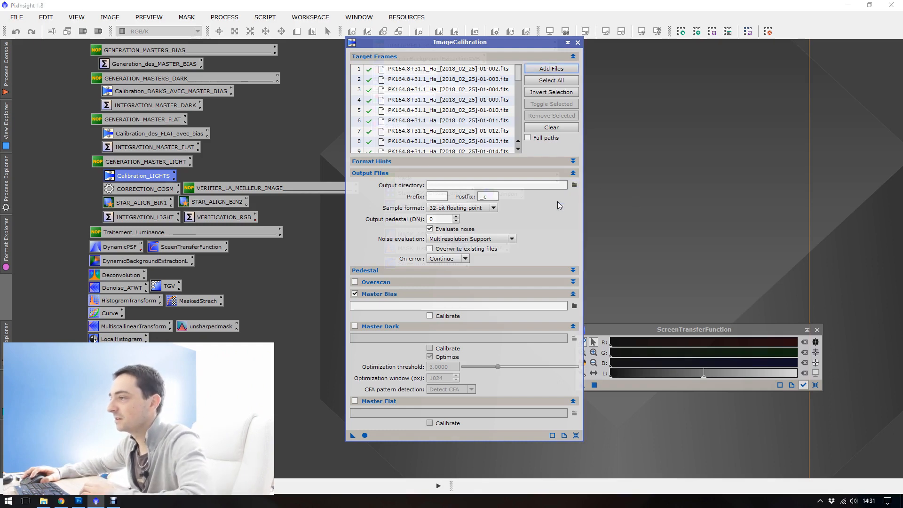
pyautogui.click(224, 160)
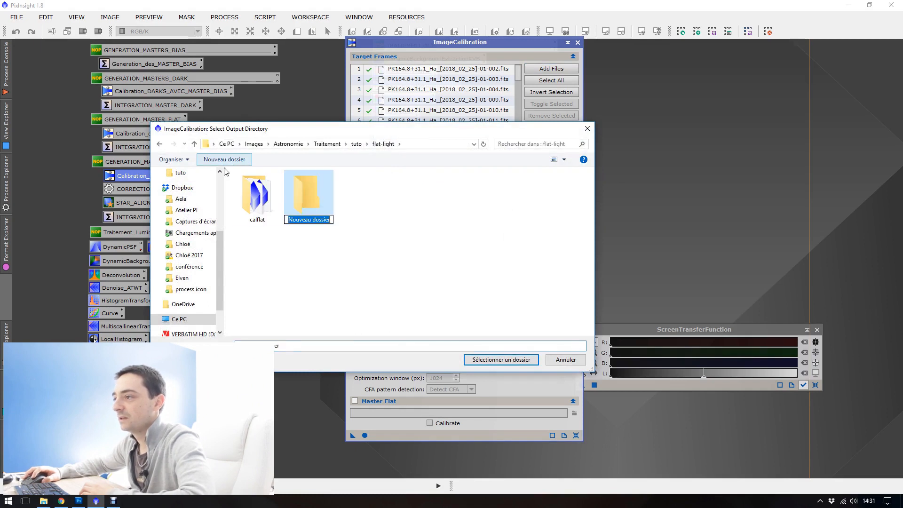
pyautogui.write('clalight')
pyautogui.press('Return')
pyautogui.press('Return')
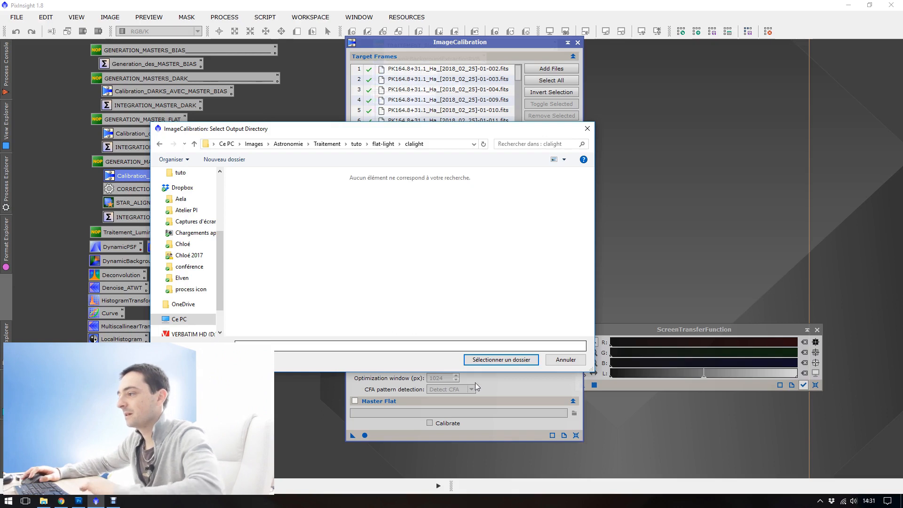
pyautogui.press('Return')
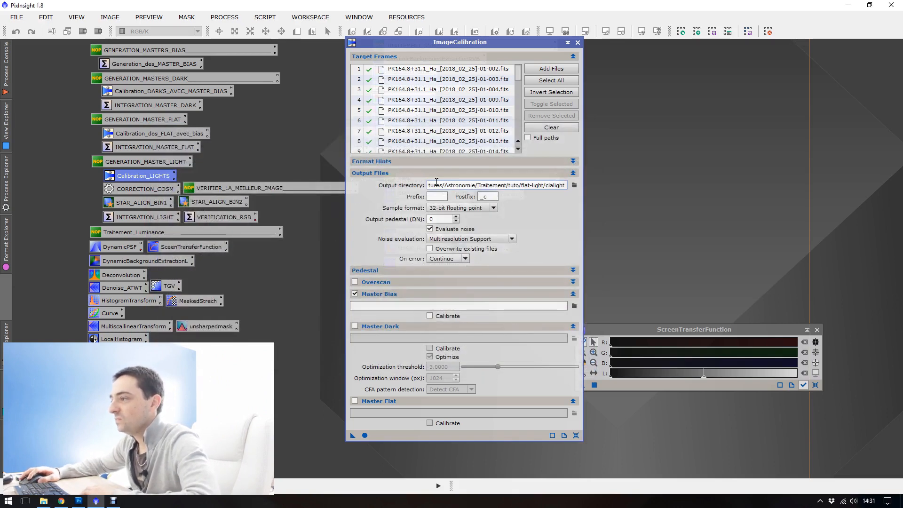
# Examine the output file, pedestal and overscan settings of the light calibration, leaving their sections collapsed
pyautogui.click(378, 174)
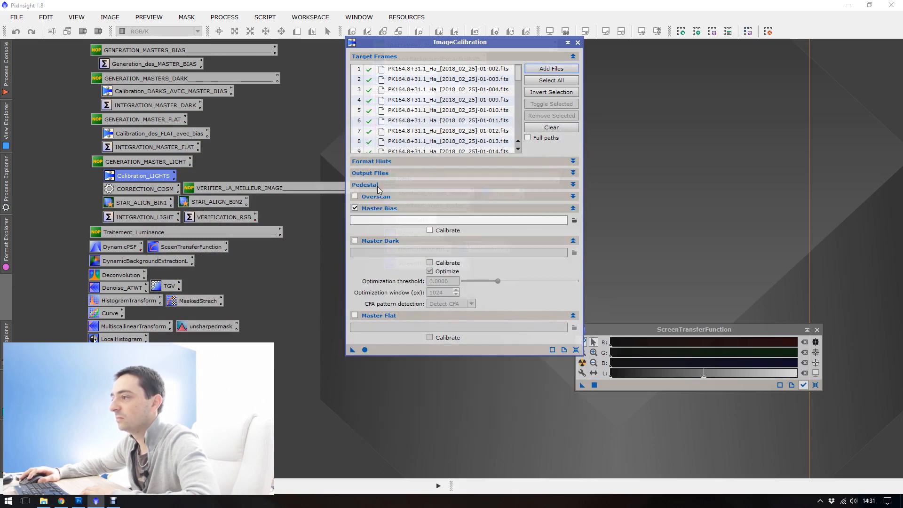
pyautogui.click(379, 185)
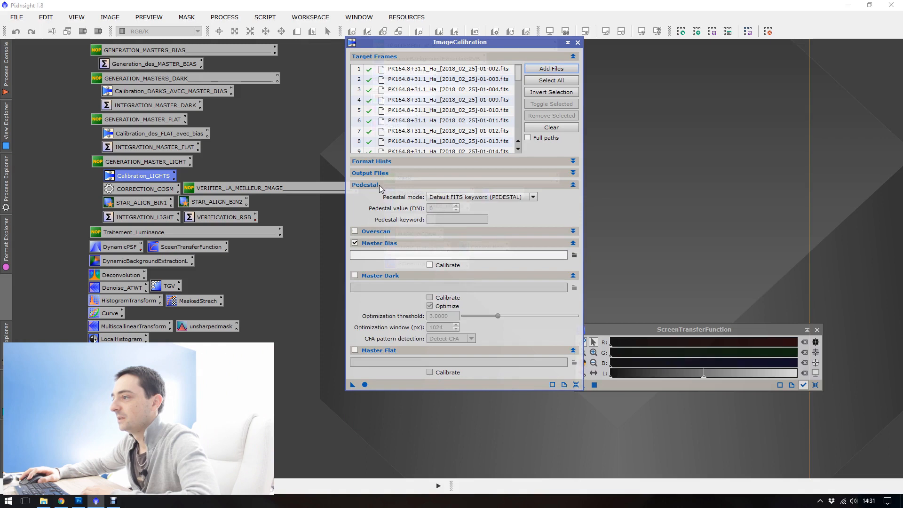
pyautogui.click(371, 187)
pyautogui.click(374, 174)
pyautogui.click(374, 174)
pyautogui.click(376, 187)
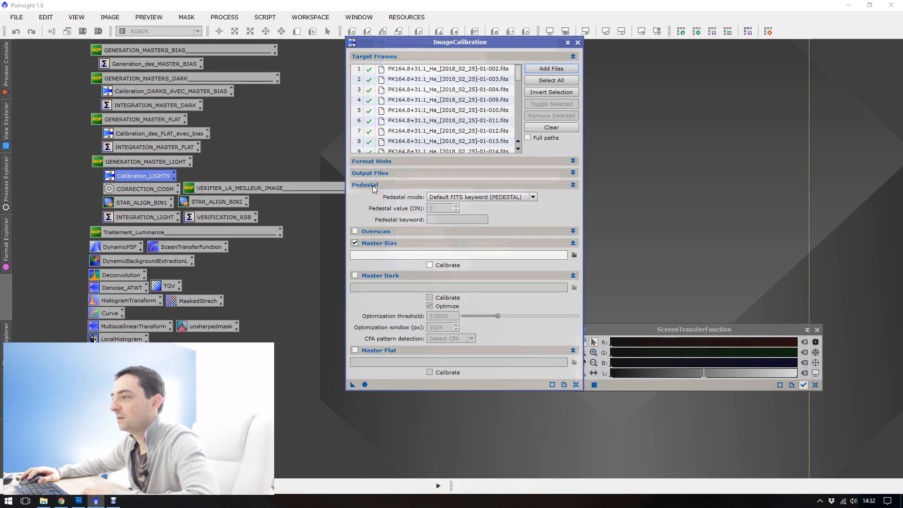
pyautogui.click(373, 188)
pyautogui.click(373, 196)
pyautogui.click(373, 196)
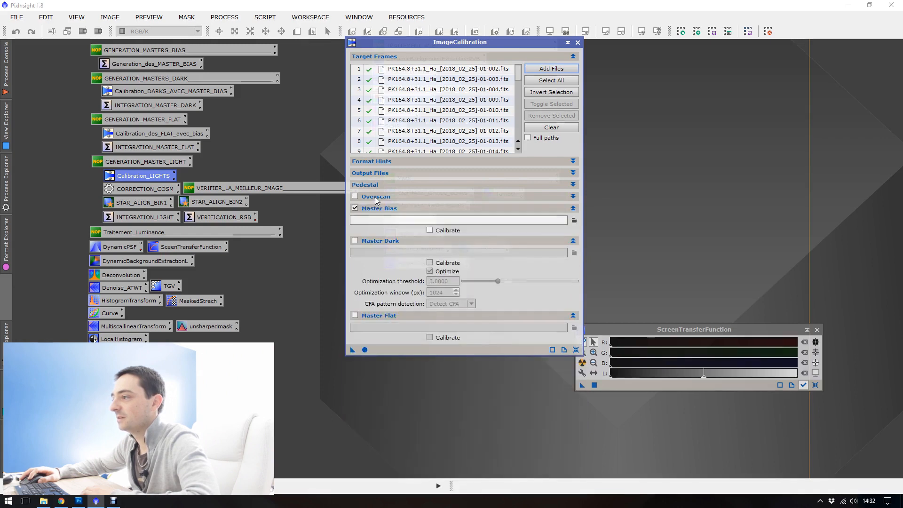
# Assign master_bias as the master bias, and enable the master dark with Master_dark from the tuto folder
pyautogui.click(575, 221)
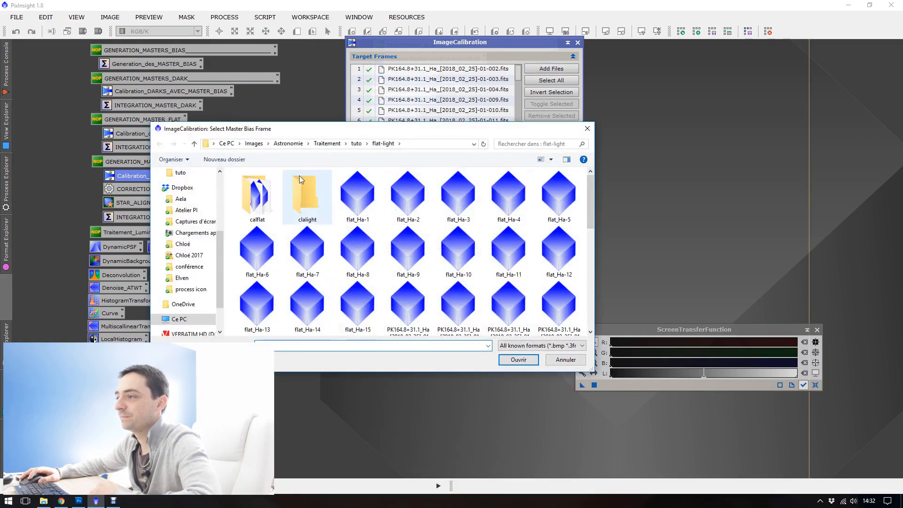
pyautogui.click(357, 143)
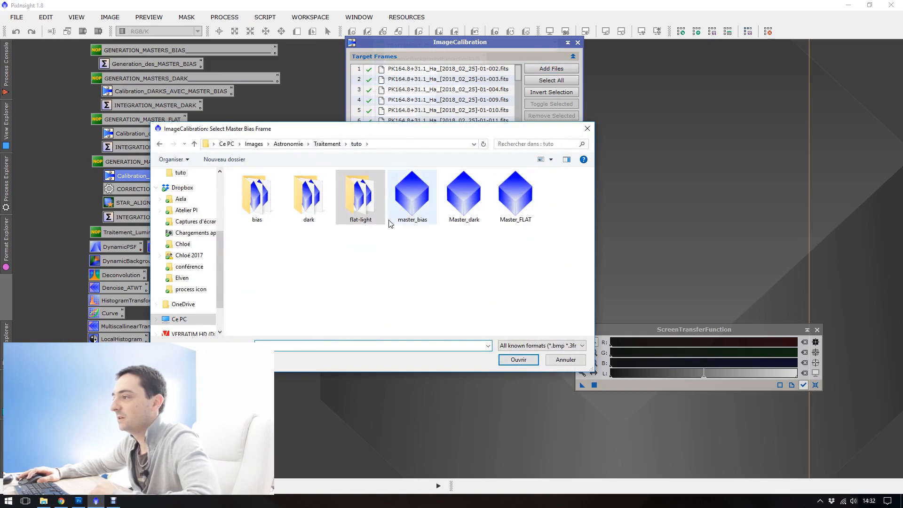
pyautogui.doubleClick(413, 198)
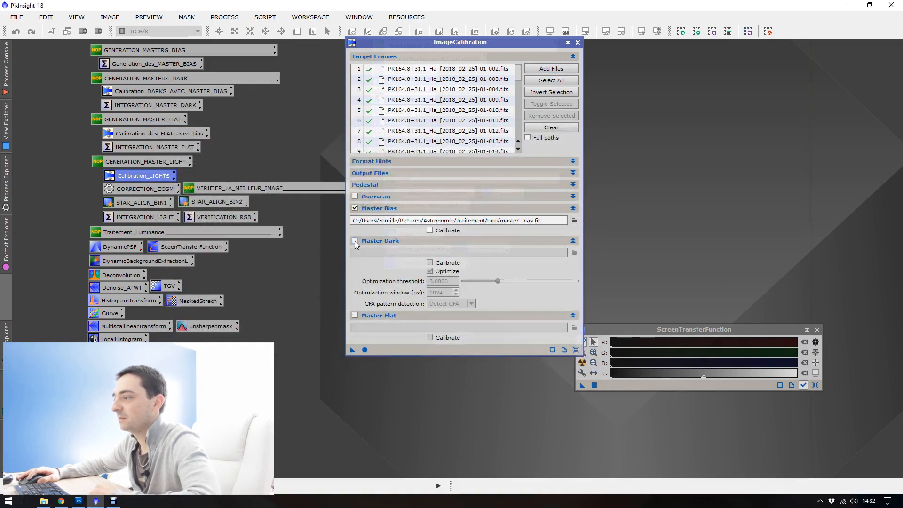
pyautogui.click(355, 241)
pyautogui.click(574, 253)
pyautogui.doubleClick(464, 196)
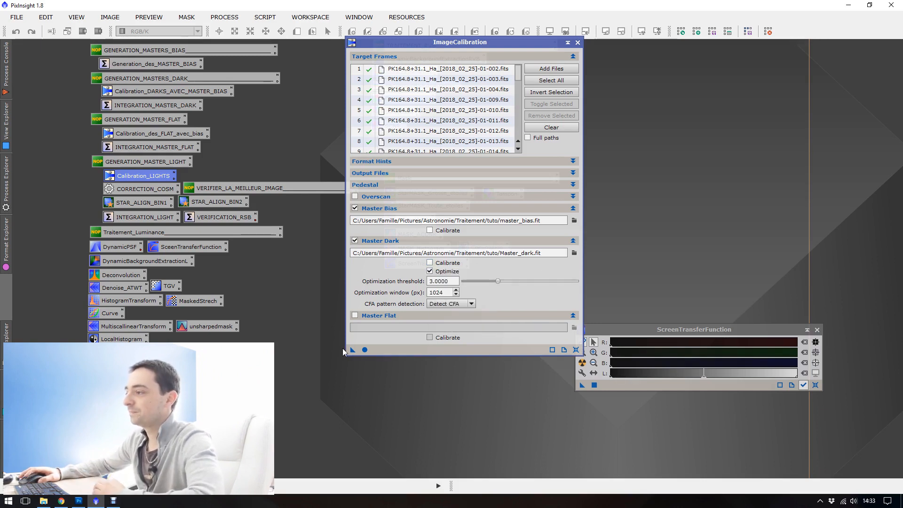
# Enable the master flat with Master_FLAT from the tuto folder, run the light calibration, and close the process
pyautogui.click(355, 315)
pyautogui.click(574, 327)
pyautogui.click(527, 194)
pyautogui.doubleClick(527, 194)
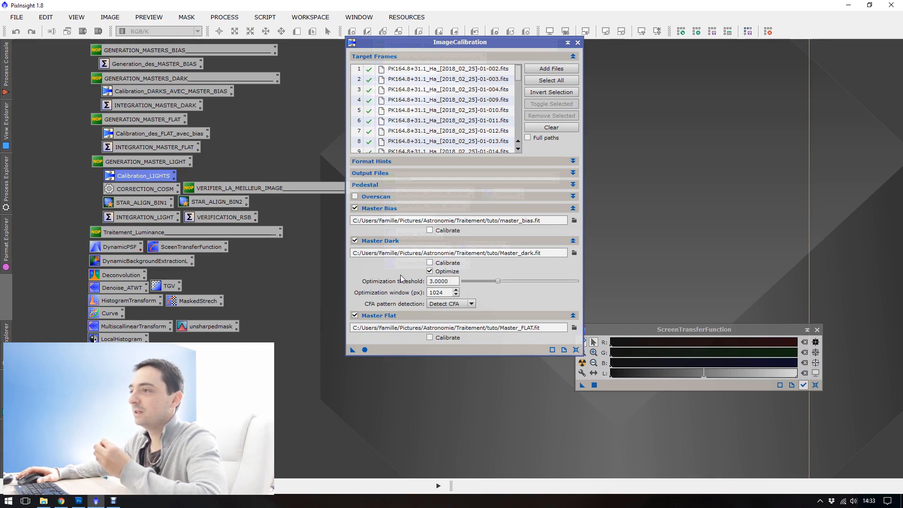
pyautogui.click(364, 350)
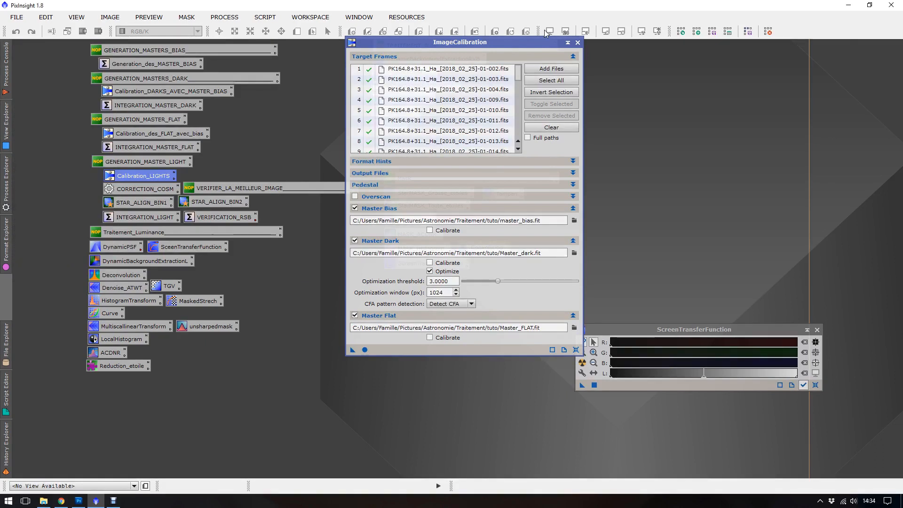
pyautogui.click(578, 42)
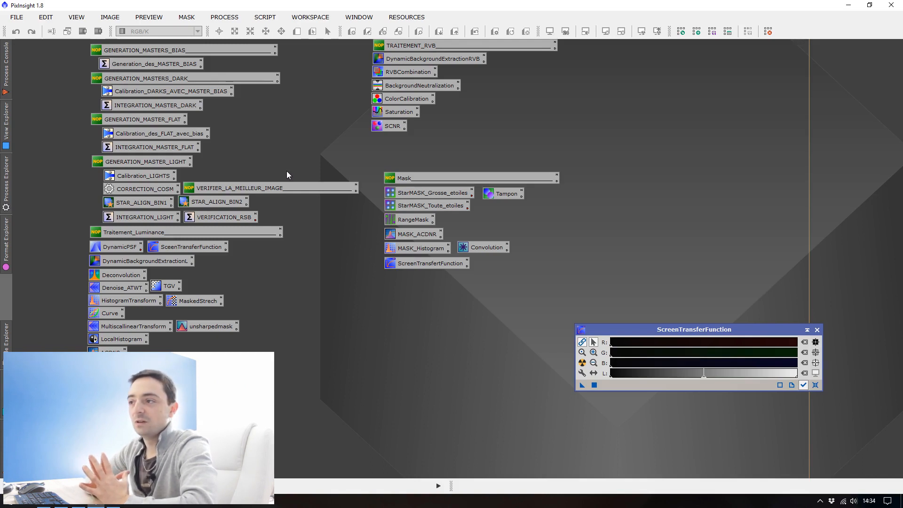
# Open the CORRECTION_COSM process and add all calibrated Ha light frames from the clalight folder as target frames
pyautogui.doubleClick(156, 189)
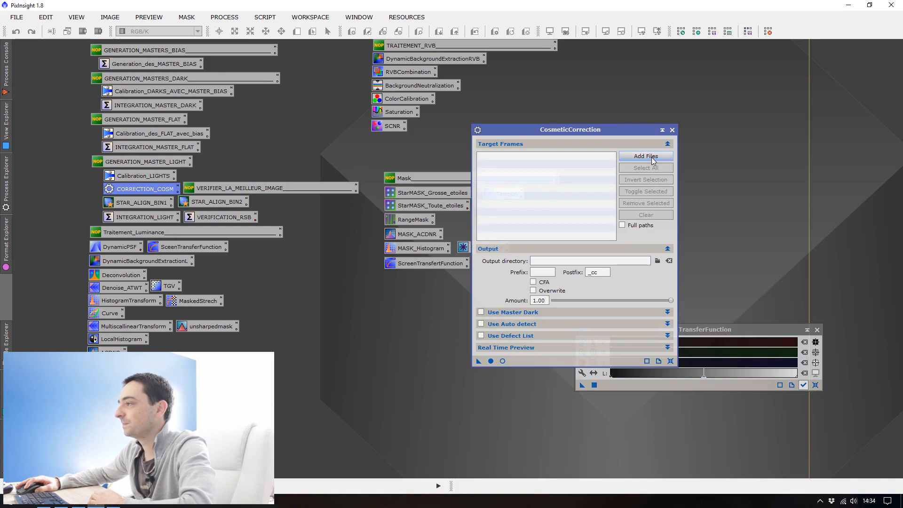
pyautogui.moveTo(586, 128); pyautogui.dragTo(536, 107)
pyautogui.click(597, 134)
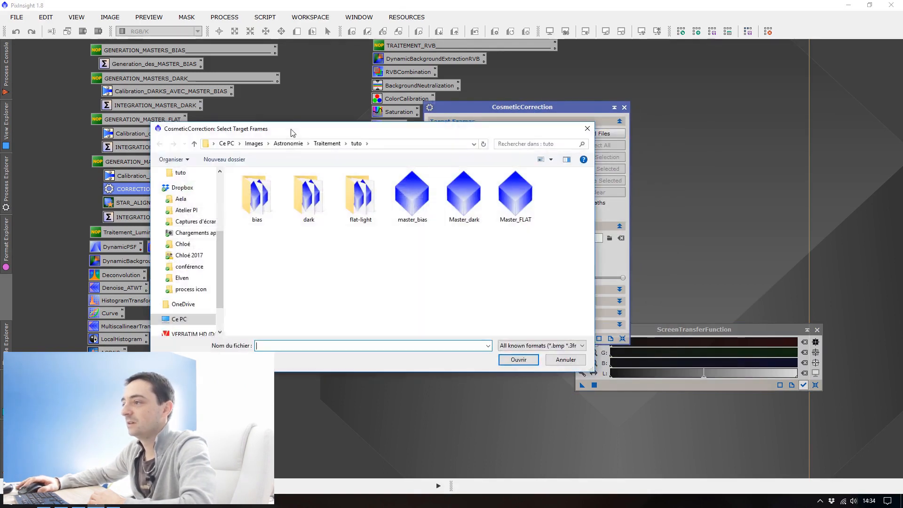
pyautogui.doubleClick(347, 207)
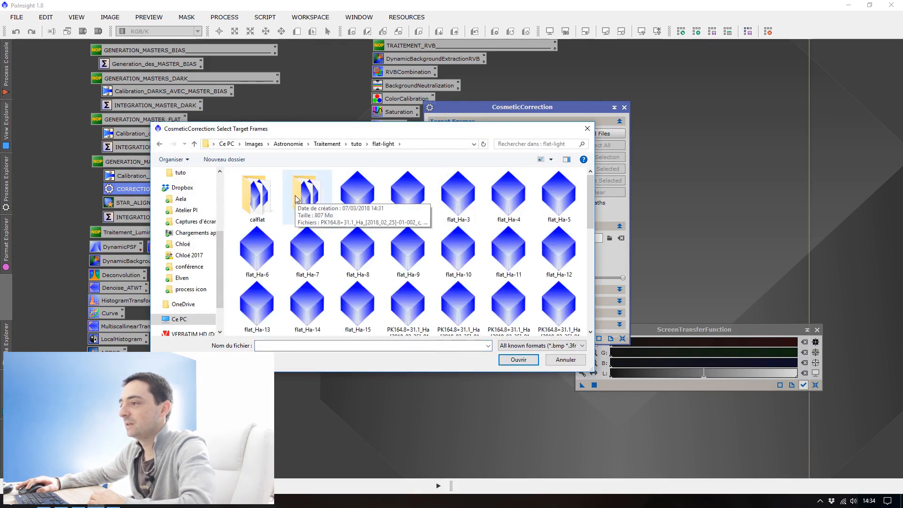
pyautogui.doubleClick(297, 199)
pyautogui.click(270, 200)
pyautogui.hotkey('ctrl', 'a')
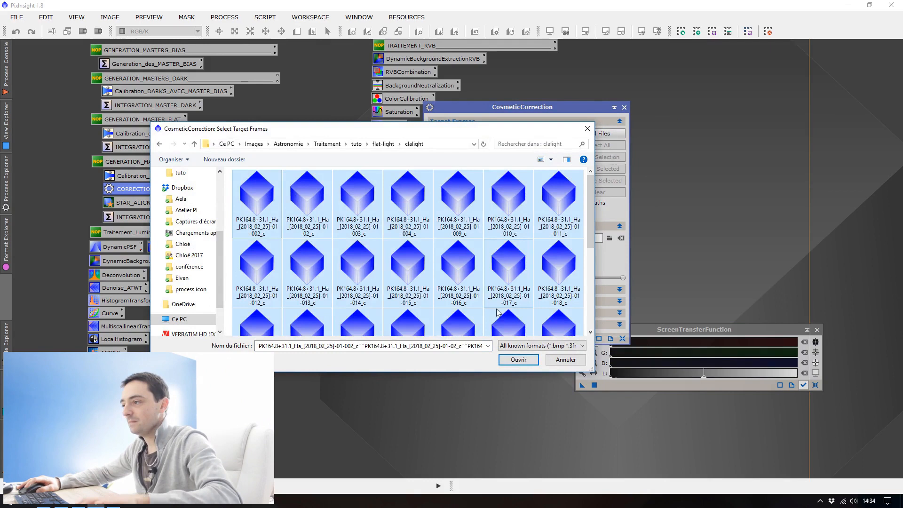
pyautogui.click(519, 359)
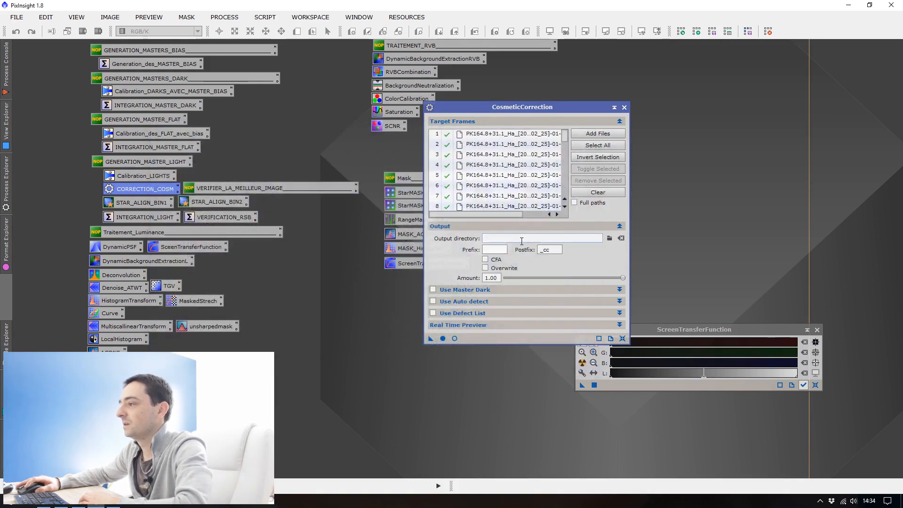
# Create a corcosm folder inside clalight and set it as the cosmetic correction's output directory
pyautogui.click(609, 238)
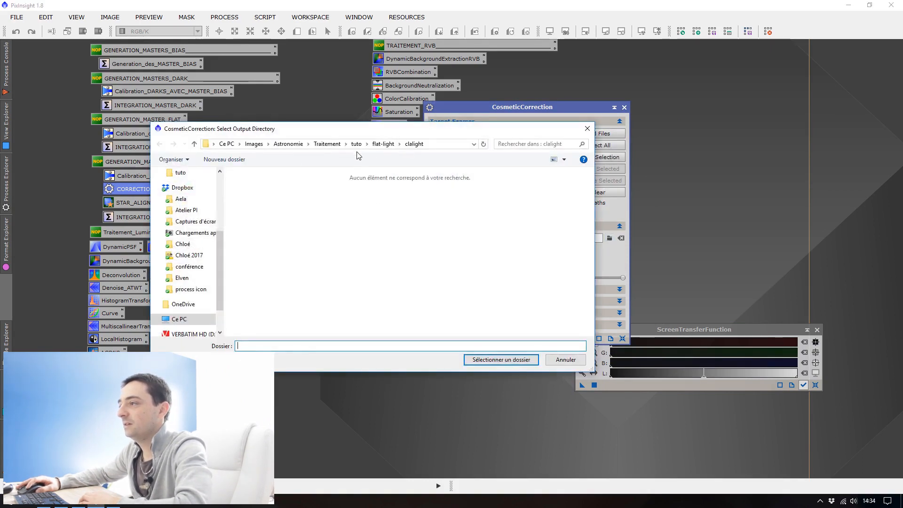
pyautogui.click(241, 161)
pyautogui.write('corcosm')
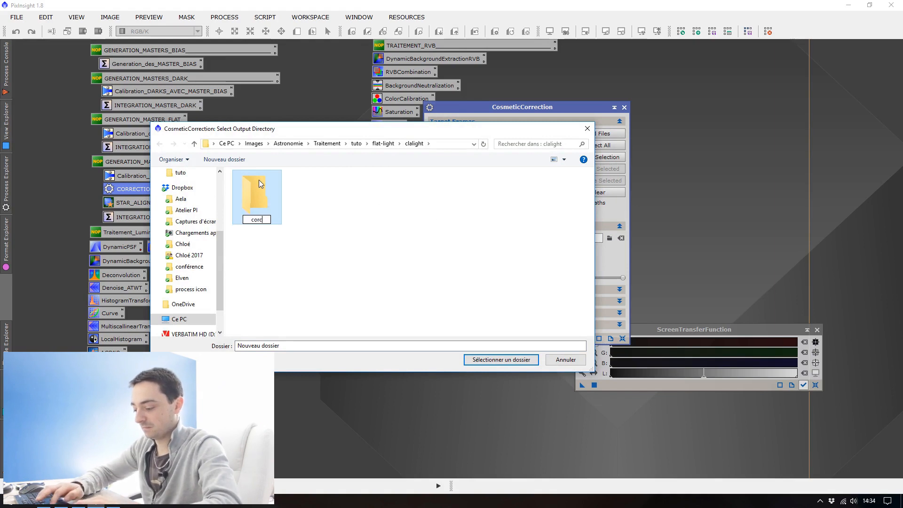
pyautogui.press('Return')
pyautogui.press('Return')
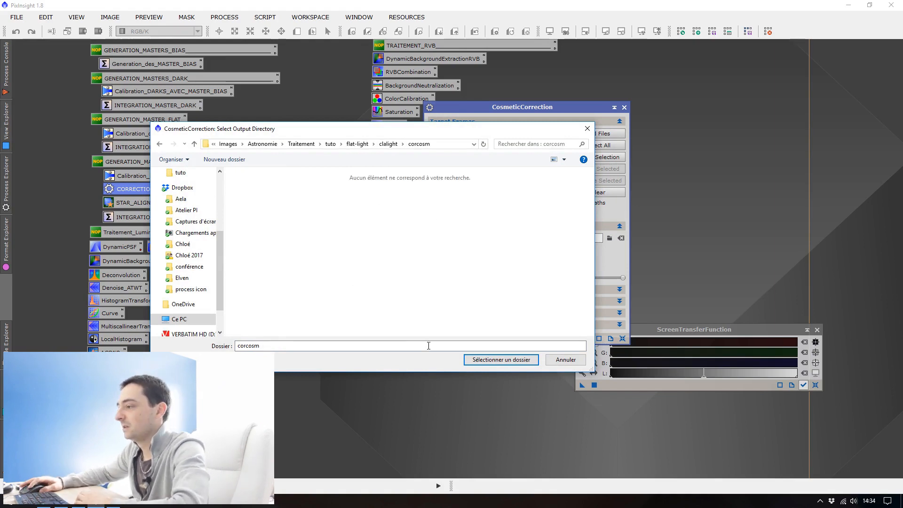
pyautogui.click(490, 363)
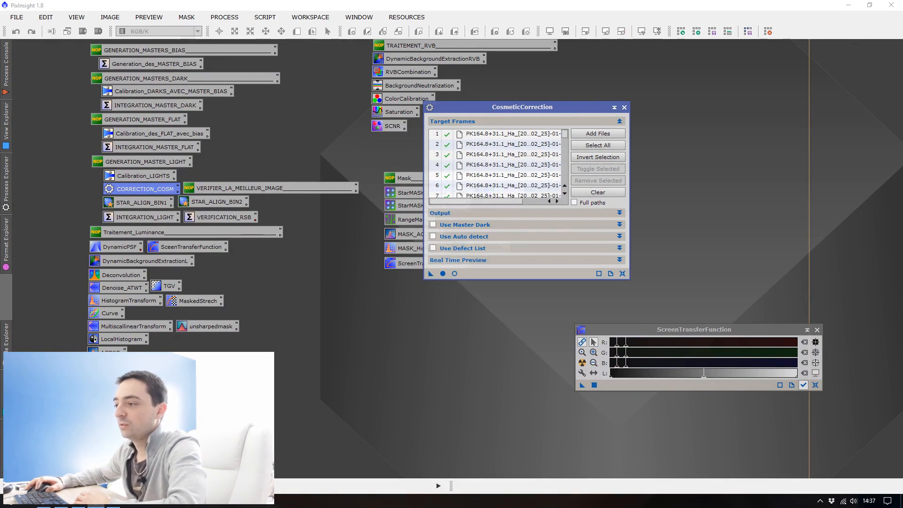
# Open the calibrated Ha light frame 002_c from the clalight folder, auto-stretch its display and show it maximized at 1:1
pyautogui.click(48, 506)
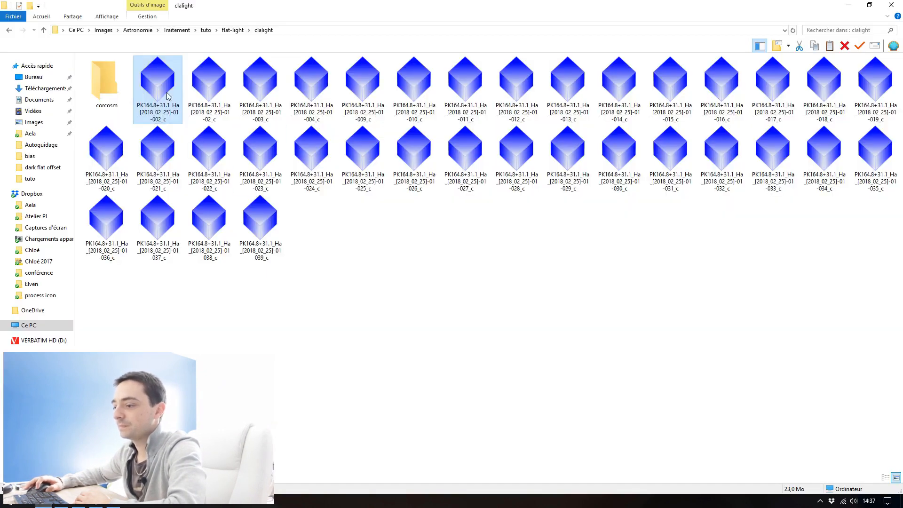
pyautogui.moveTo(95, 506); pyautogui.dragTo(220, 147)
pyautogui.click(582, 362)
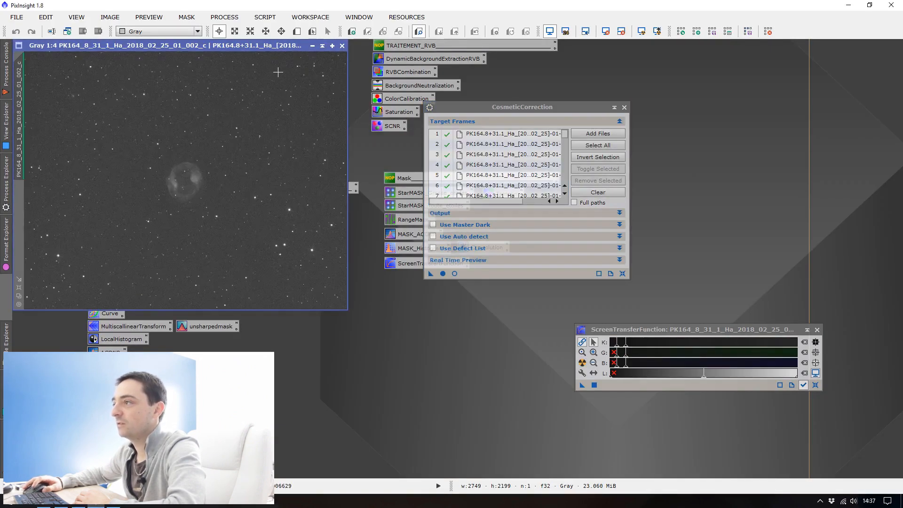
pyautogui.doubleClick(266, 47)
pyautogui.moveTo(507, 117); pyautogui.dragTo(689, 69)
pyautogui.hotkey('ctrl', '1')
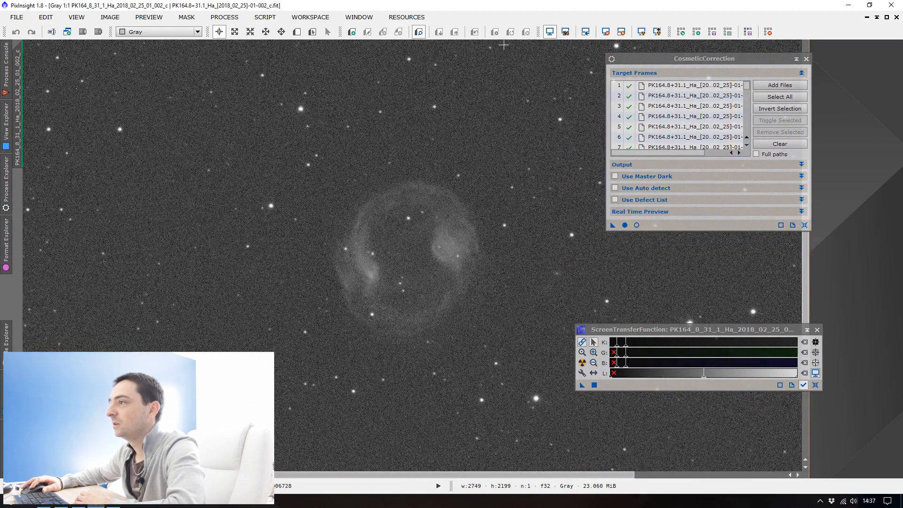
# Create a small preview of about 37 by 41 pixels around a hot pixel in the frame and display it enlarged
pyautogui.click(297, 32)
pyautogui.moveTo(499, 292); pyautogui.dragTo(506, 291)
pyautogui.click(17, 190)
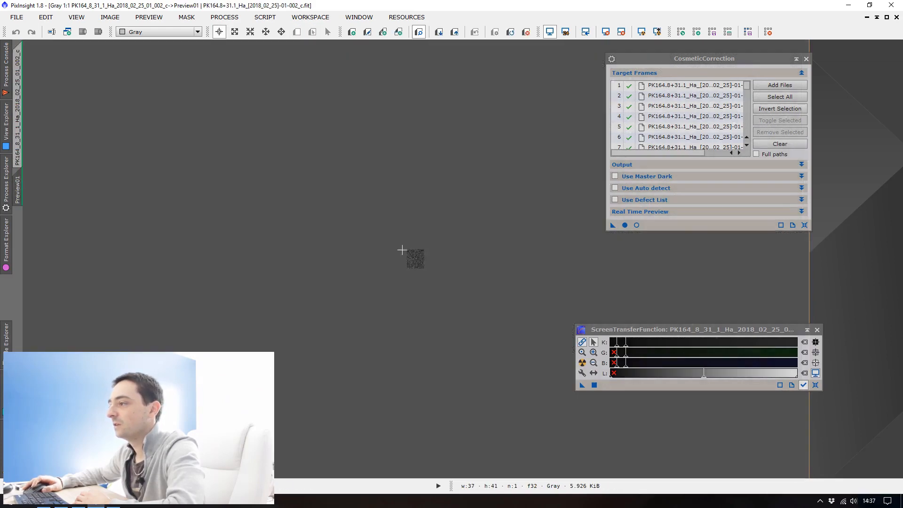
pyautogui.scroll(1, 418, 257)
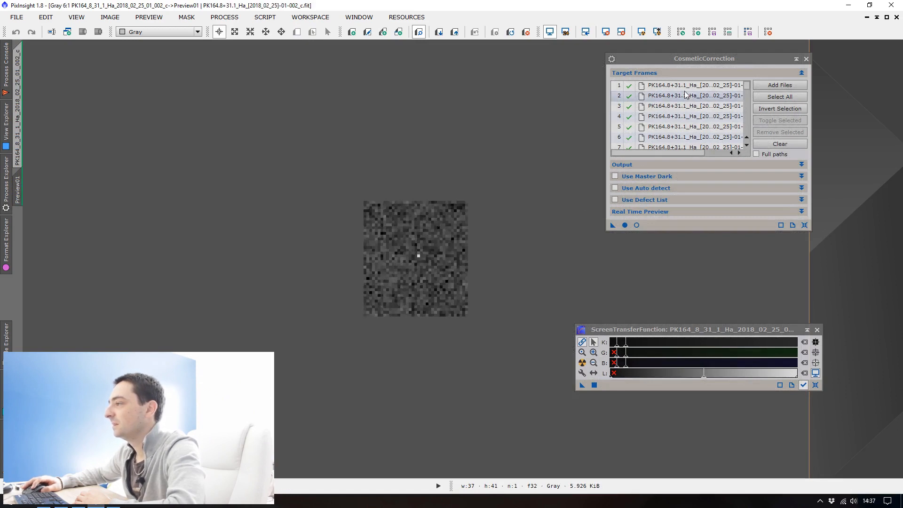
# Enable Use Auto detect in the cosmetic correction and open its real-time preview
pyautogui.click(642, 188)
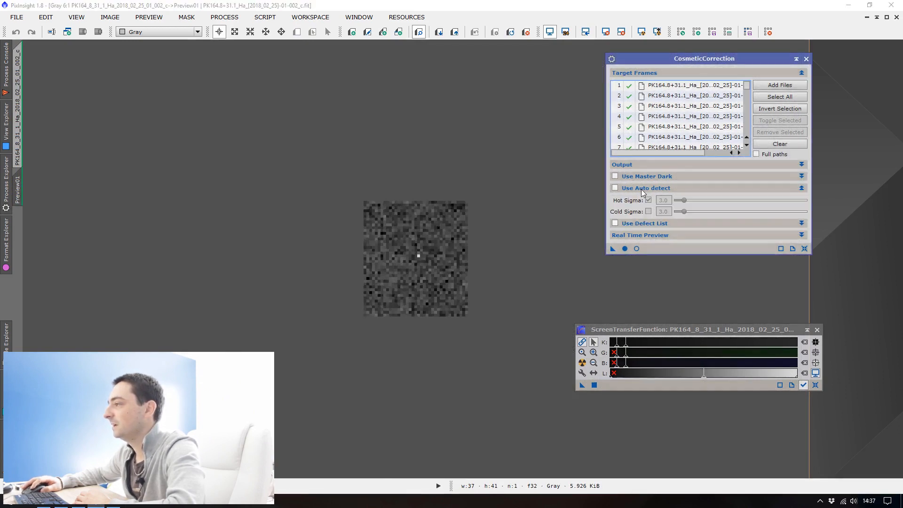
pyautogui.click(615, 188)
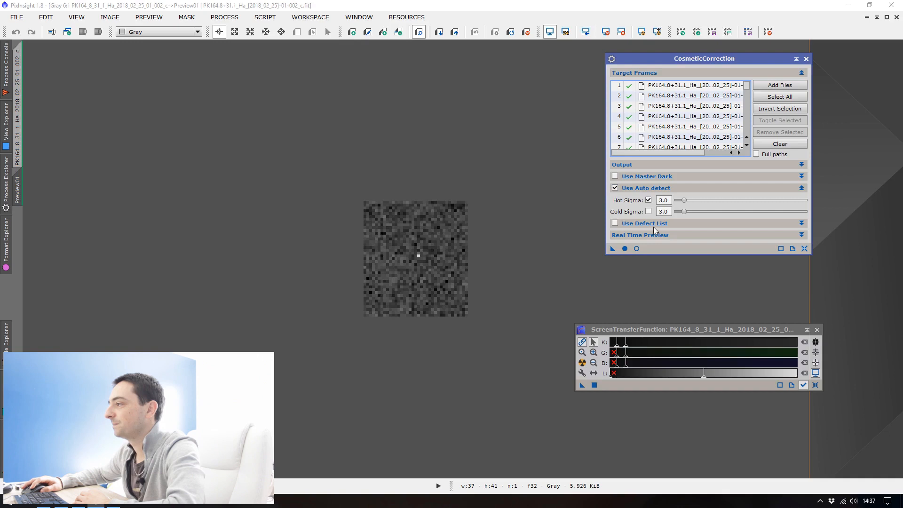
pyautogui.click(636, 249)
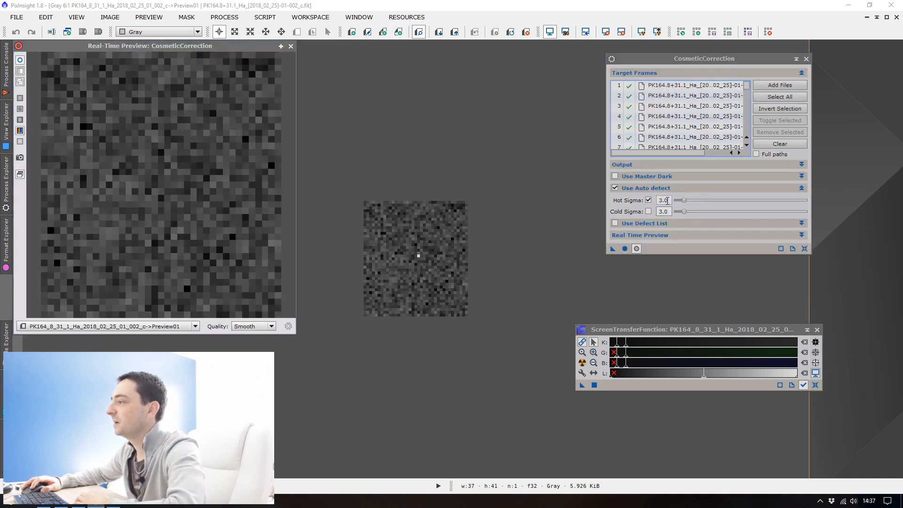
# Tune the Hot Sigma against the real-time preview, set it to 35, and close the preview
pyautogui.moveTo(685, 202); pyautogui.dragTo(781, 202)
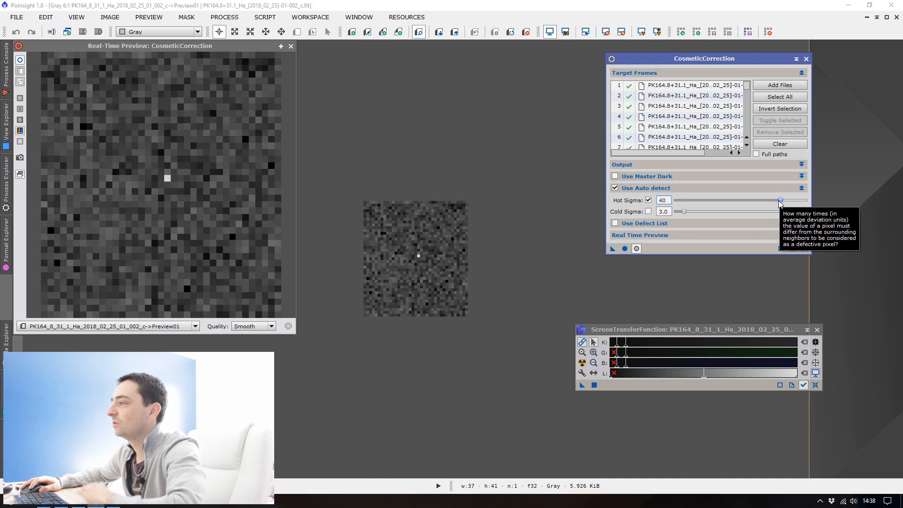
pyautogui.moveTo(780, 201)
pyautogui.mouseDown()
pyautogui.moveTo(685, 201)
pyautogui.moveTo(793, 198)
pyautogui.mouseUp()
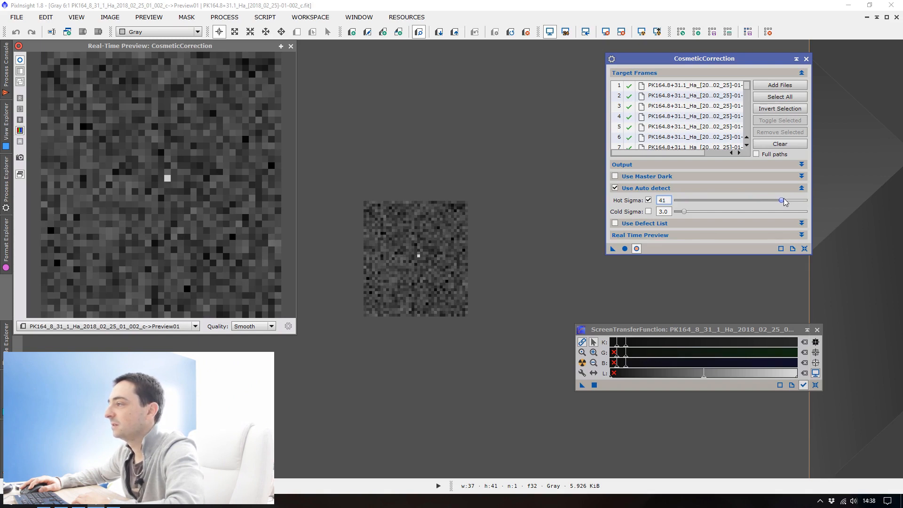
pyautogui.moveTo(780, 201); pyautogui.dragTo(768, 199)
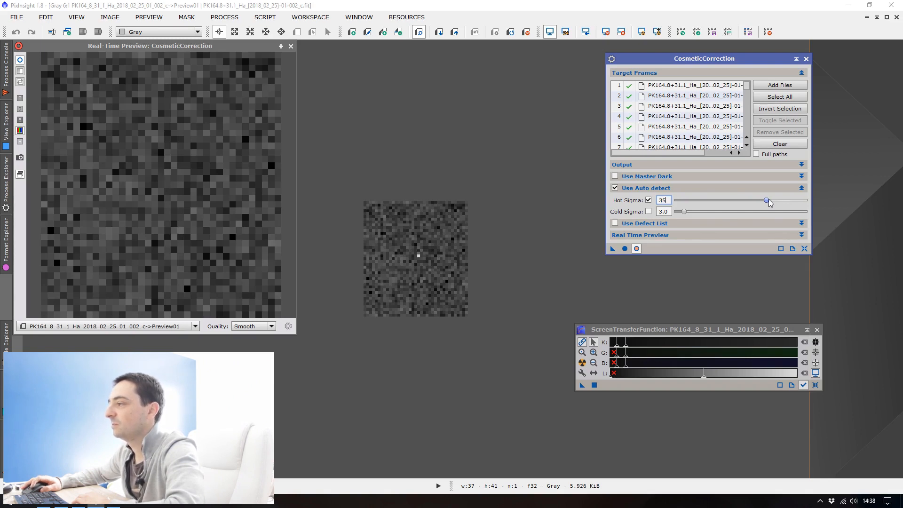
pyautogui.click(290, 46)
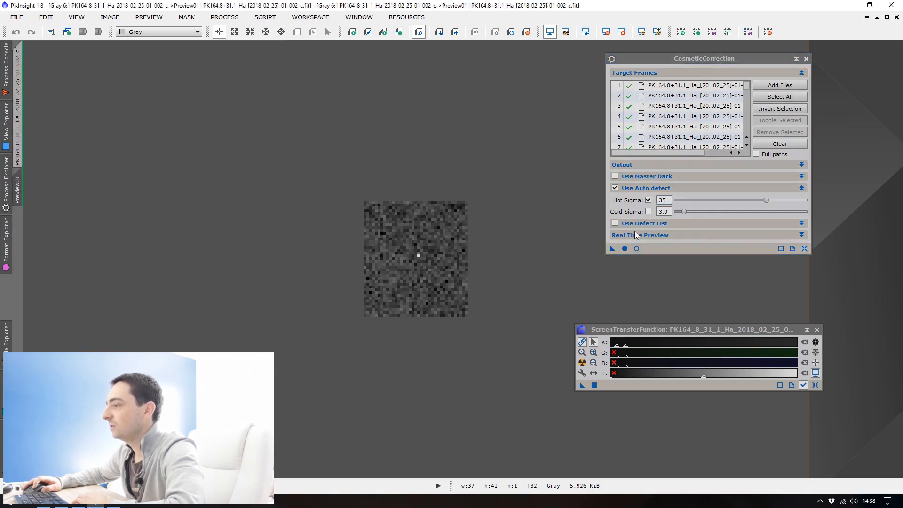
# Run the cosmetic correction on all target frames, then close the process and the test image
pyautogui.click(625, 249)
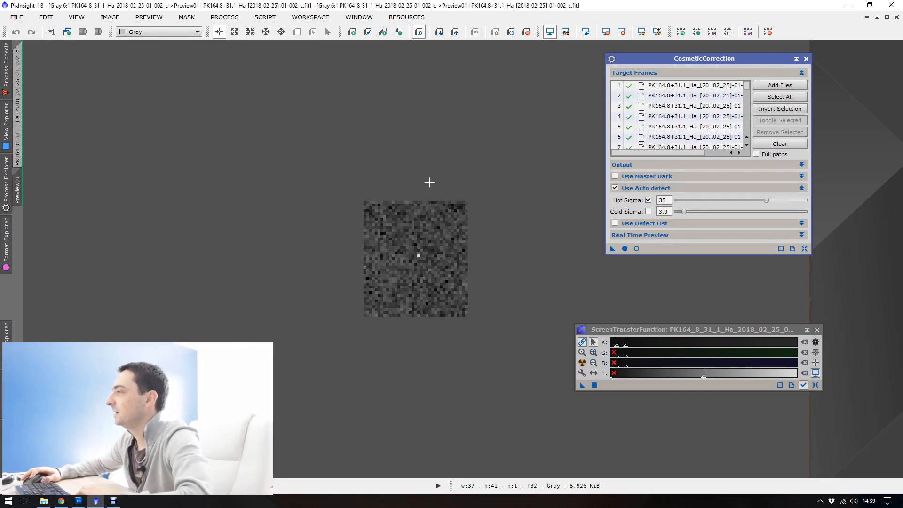
pyautogui.click(806, 60)
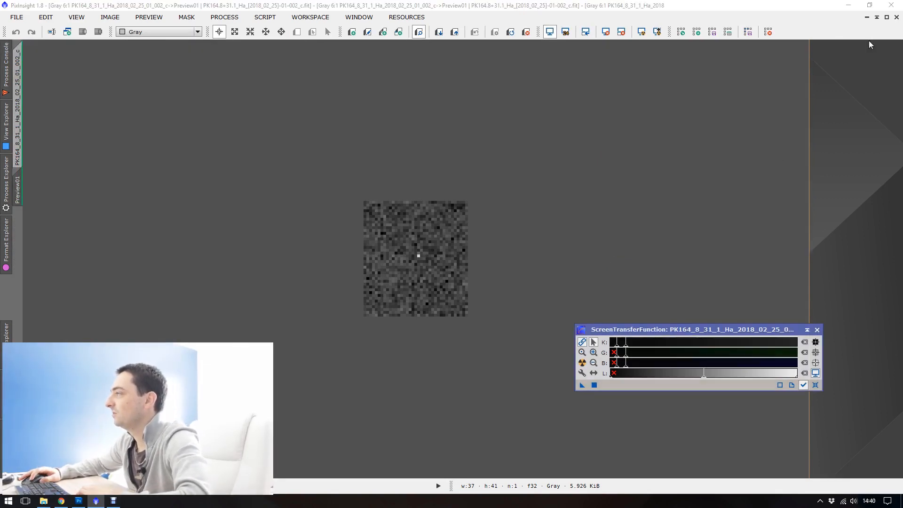
pyautogui.click(896, 17)
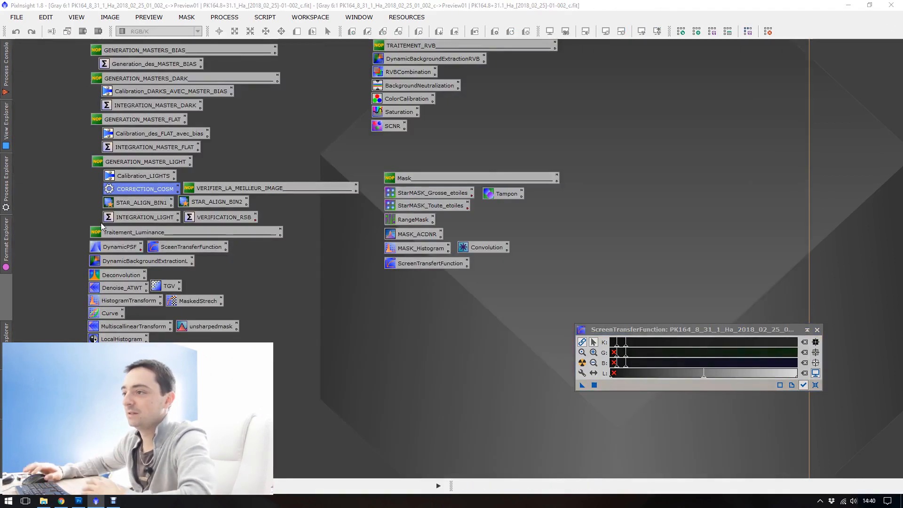
# Open the STAR_ALIGN_BIN1 process, set the reference source to File, and choose light frame 002_c from clalight as the reference image
pyautogui.doubleClick(129, 203)
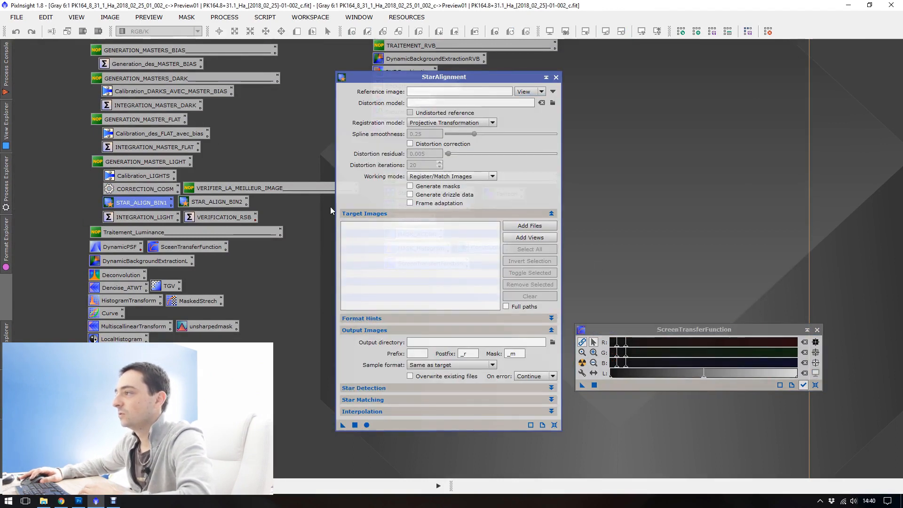
pyautogui.click(528, 93)
pyautogui.click(525, 99)
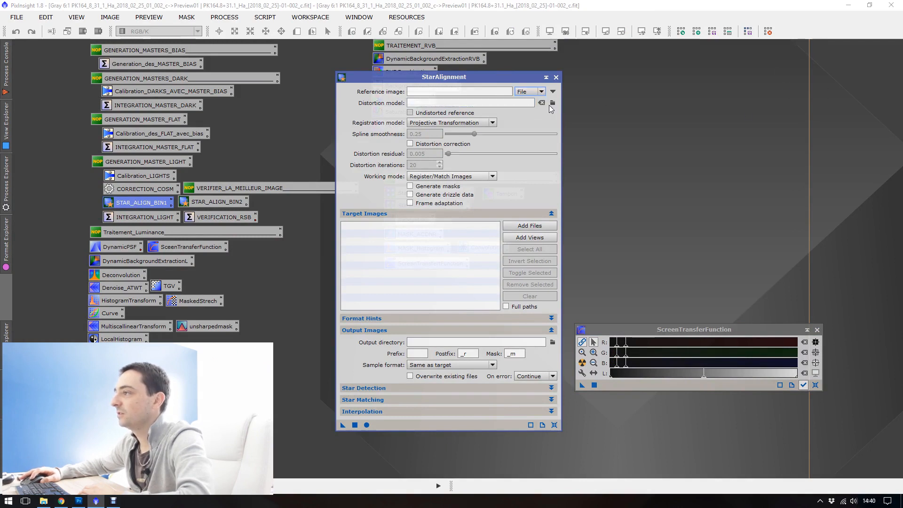
pyautogui.click(521, 94)
pyautogui.click(528, 94)
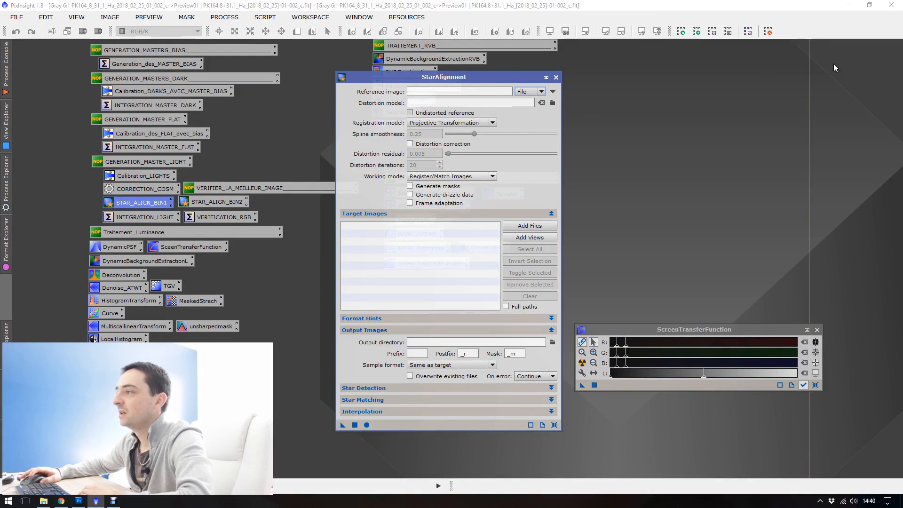
pyautogui.click(553, 91)
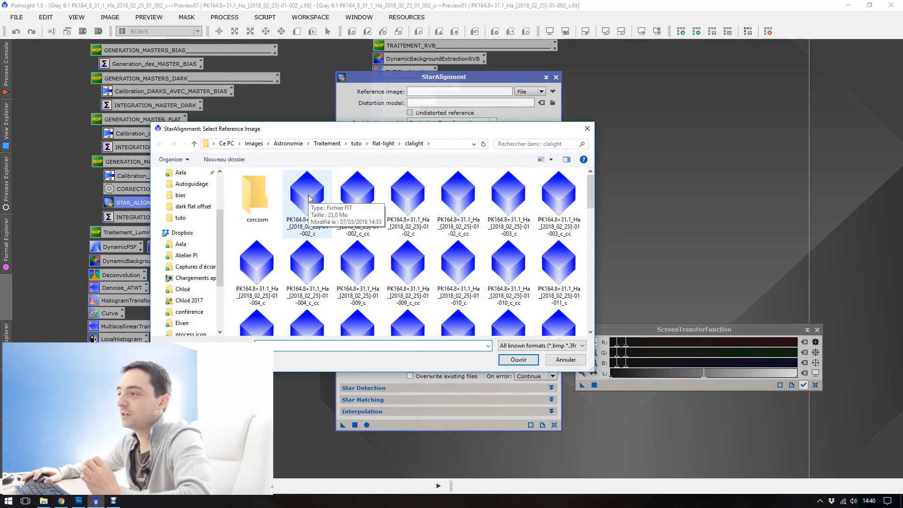
pyautogui.doubleClick(308, 195)
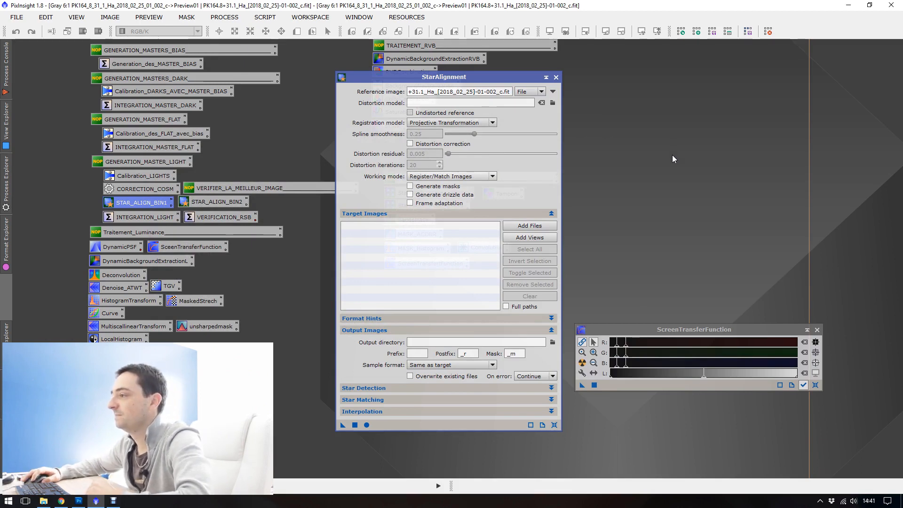
# Add all cosmetically corrected light frames (_c_cc) from the clalight folder as StarAlignment target images
pyautogui.click(539, 230)
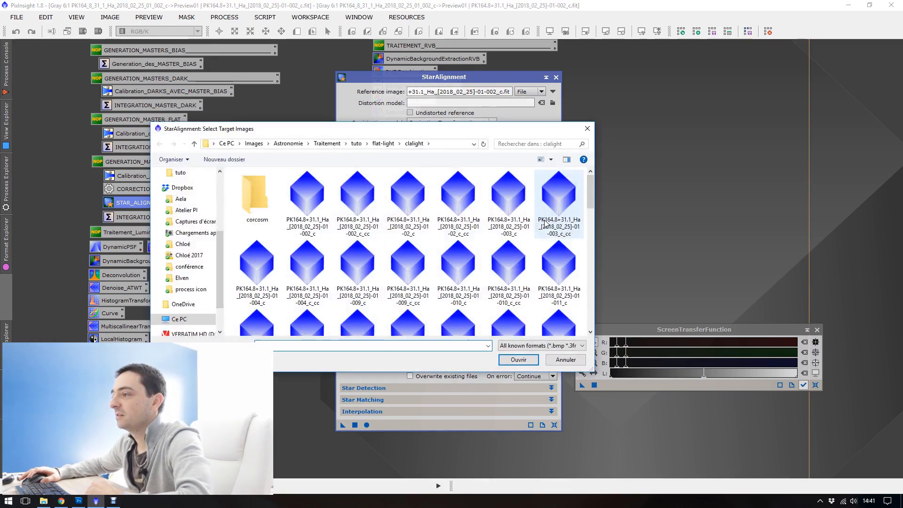
pyautogui.rightClick(283, 179)
pyautogui.moveTo(310, 193)
pyautogui.click(426, 207)
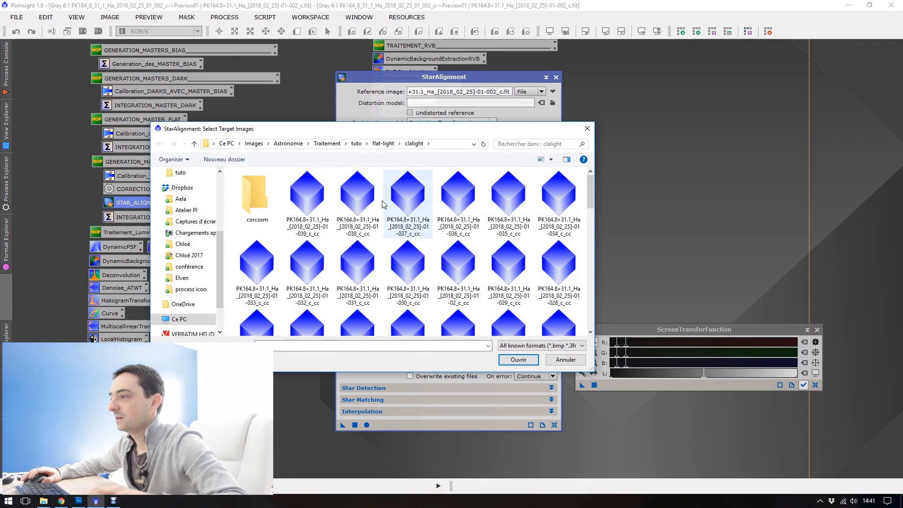
pyautogui.click(320, 203)
pyautogui.scroll(-3, 368, 205)
pyautogui.scroll(-2, 382, 210)
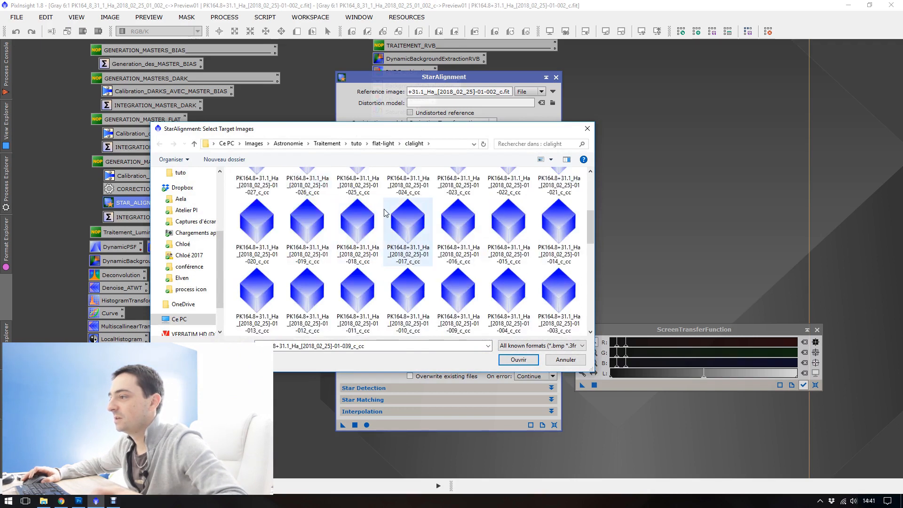
pyautogui.scroll(-2, 344, 207)
pyautogui.scroll(1, 290, 272)
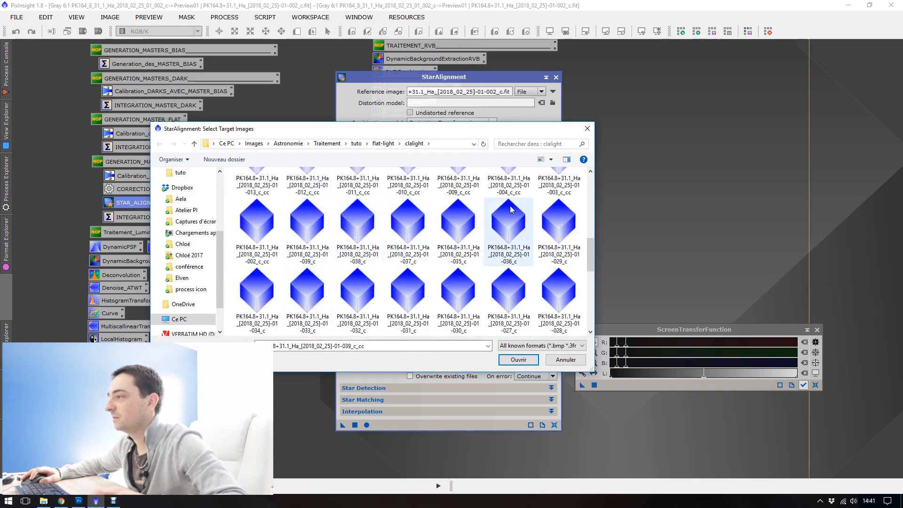
pyautogui.keyDown('shift'); pyautogui.click(546, 187); pyautogui.keyUp('shift')
pyautogui.keyDown('shift'); pyautogui.click(259, 268); pyautogui.keyUp('shift')
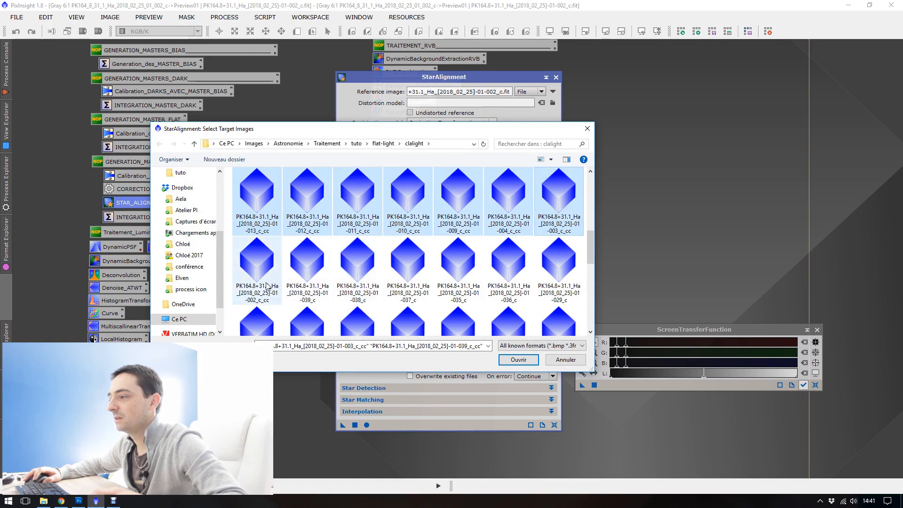
pyautogui.click(519, 360)
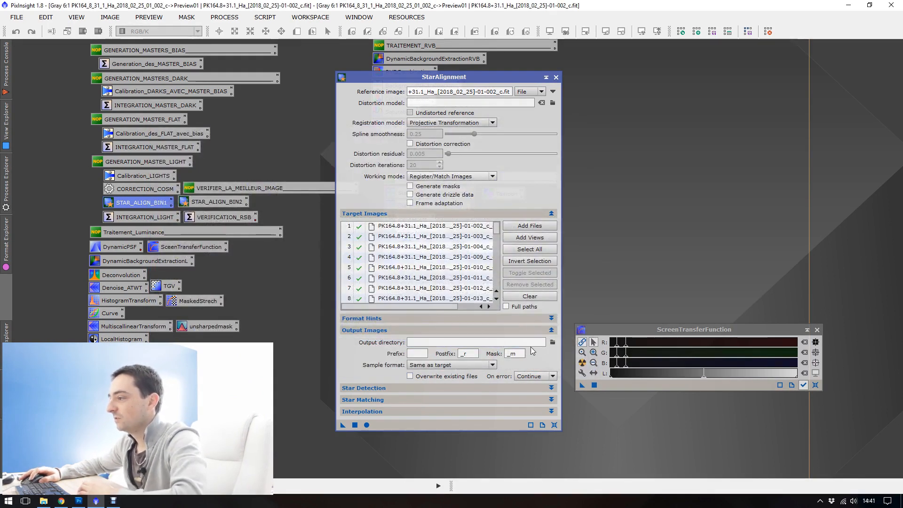
# Create a folder named align inside clalight and set it as the StarAlignment output directory
pyautogui.click(553, 342)
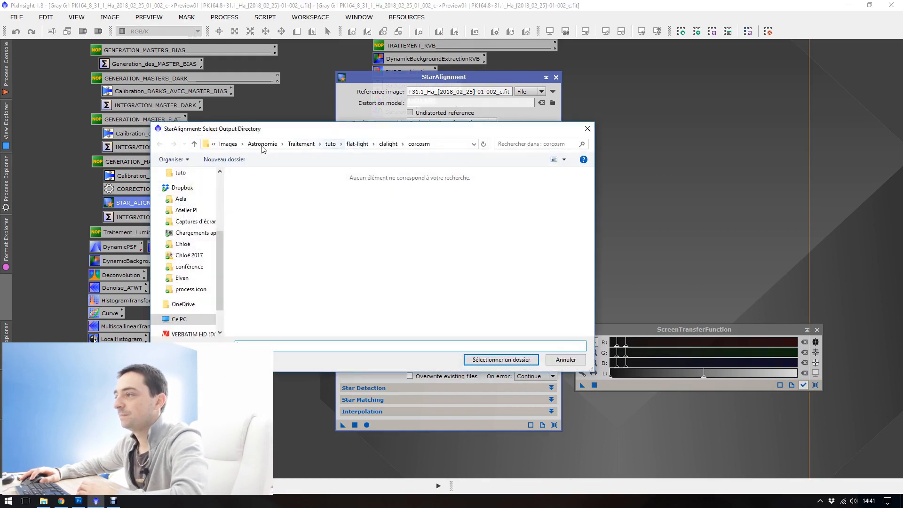
pyautogui.click(388, 144)
pyautogui.click(225, 160)
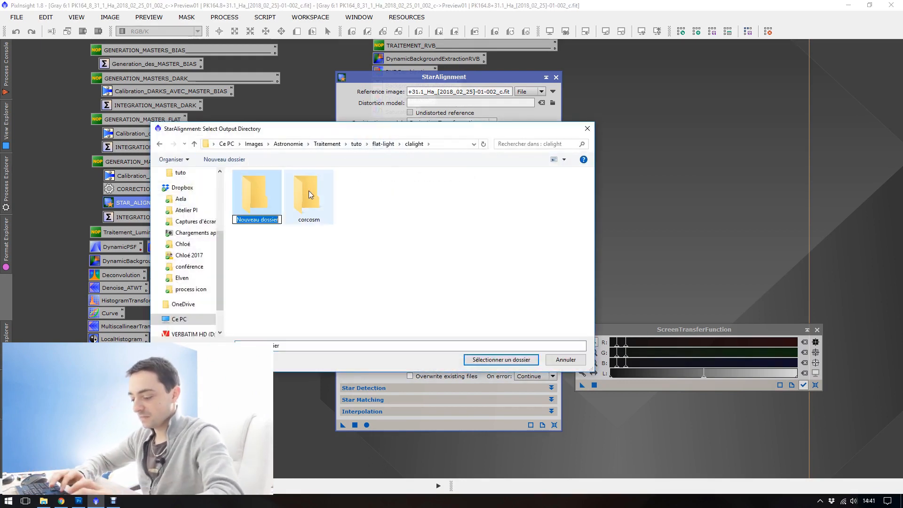
pyautogui.write('align')
pyautogui.press('Return')
pyautogui.press('Return')
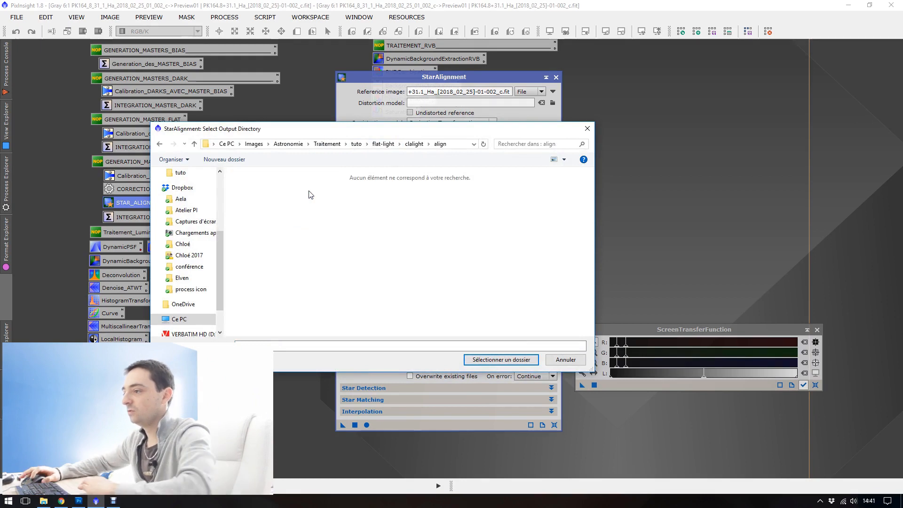
pyautogui.click(501, 360)
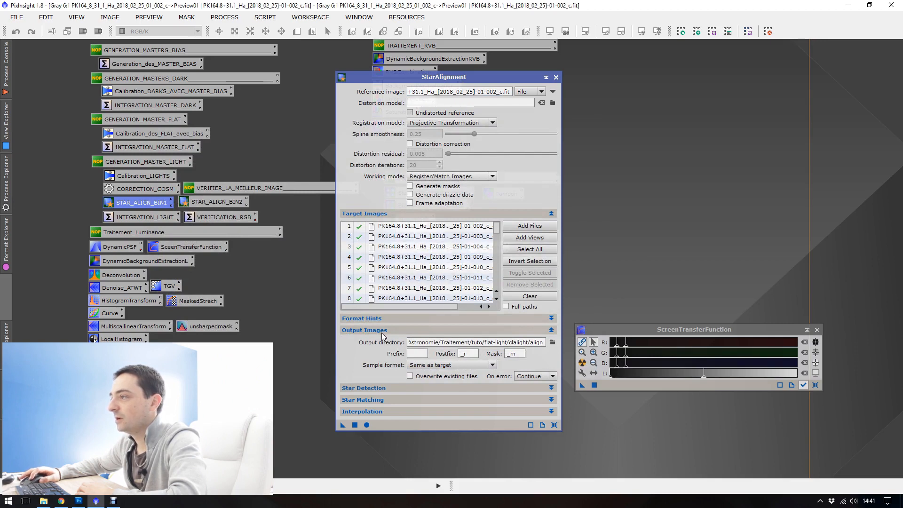
# Review the star detection, star matching and interpolation settings, and run the alignment on all target frames, closing the process at the end
pyautogui.click(366, 333)
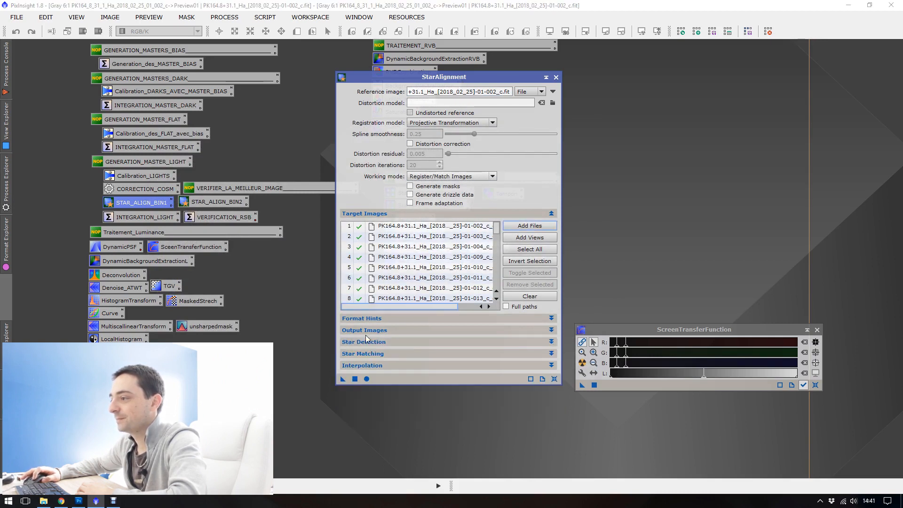
pyautogui.click(370, 344)
pyautogui.click(369, 345)
pyautogui.click(371, 354)
pyautogui.moveTo(441, 75); pyautogui.dragTo(443, 8)
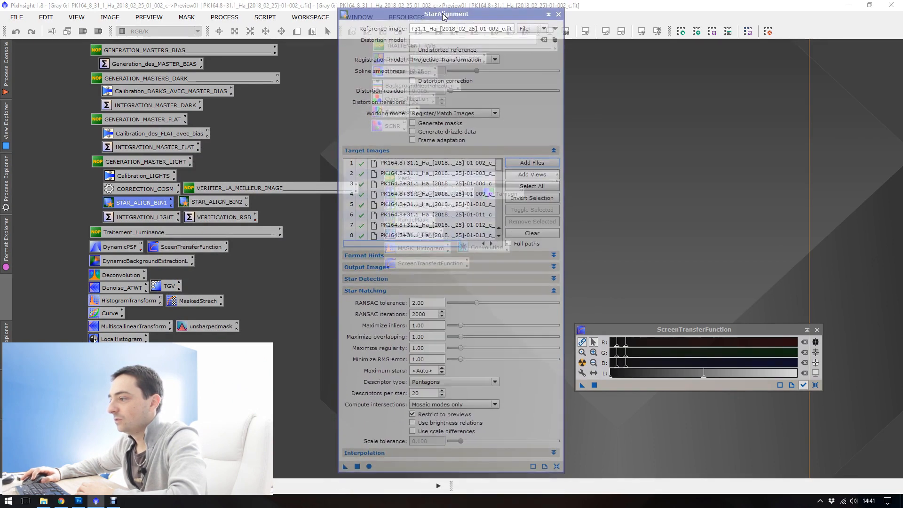
pyautogui.click(368, 289)
pyautogui.click(370, 303)
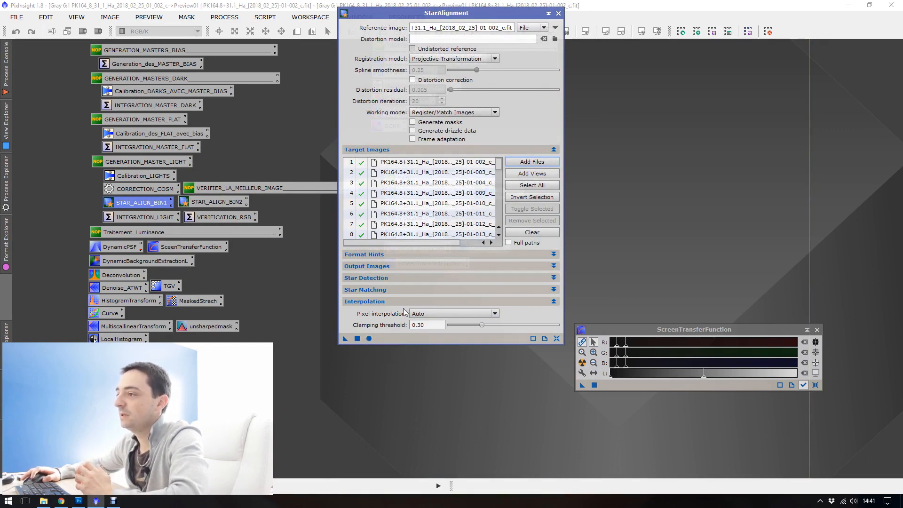
pyautogui.moveTo(407, 314)
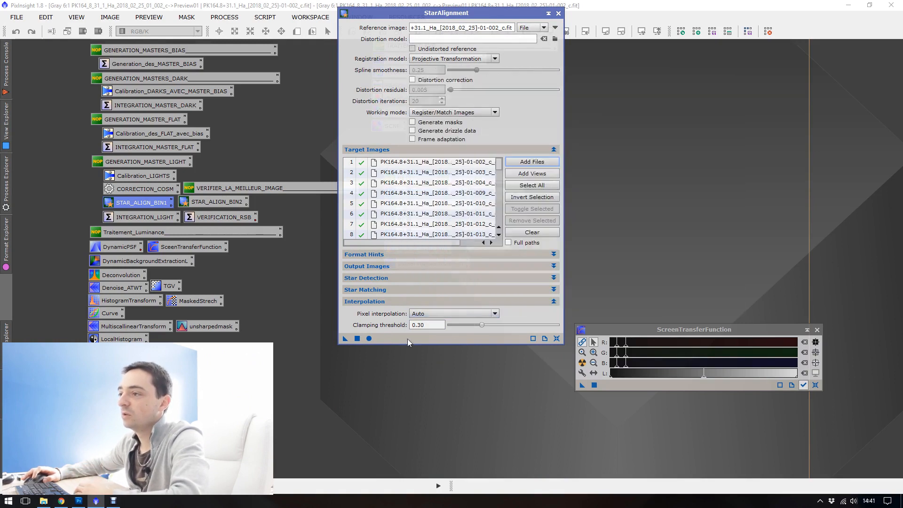
pyautogui.click(370, 340)
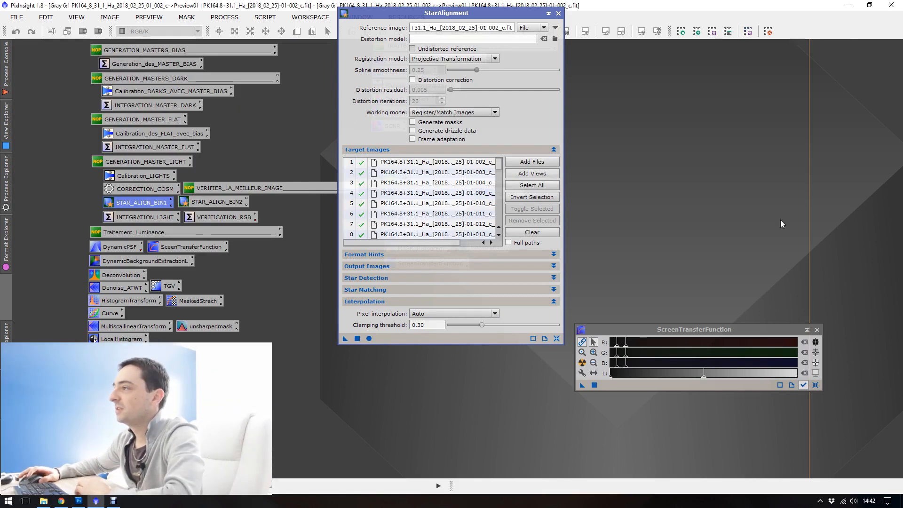
pyautogui.click(559, 13)
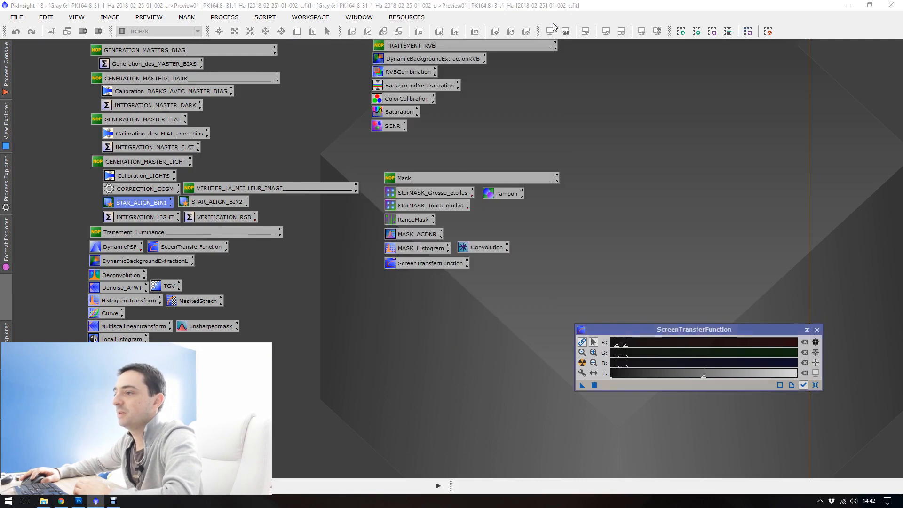
# Open the INTEGRATION_LIGHT process and add all registered frames (_c_cc_r) from the align folder as input images
pyautogui.doubleClick(135, 218)
pyautogui.click(594, 34)
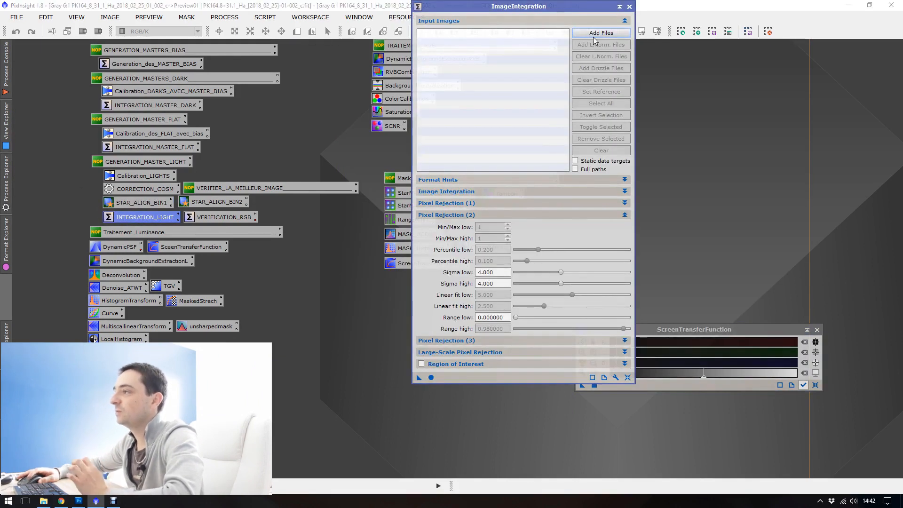
pyautogui.doubleClick(257, 197)
pyautogui.click(257, 202)
pyautogui.scroll(-5, 409, 254)
pyautogui.keyDown('shift'); pyautogui.click(573, 328); pyautogui.keyUp('shift')
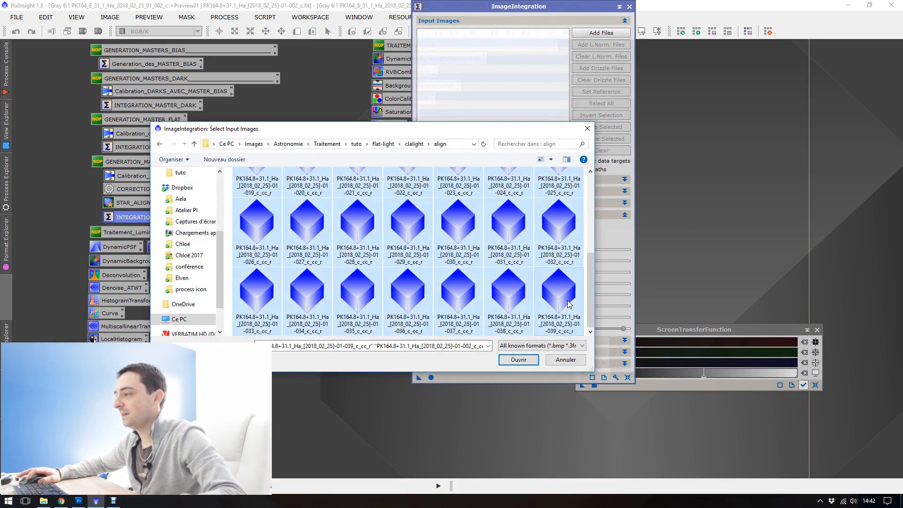
pyautogui.click(518, 360)
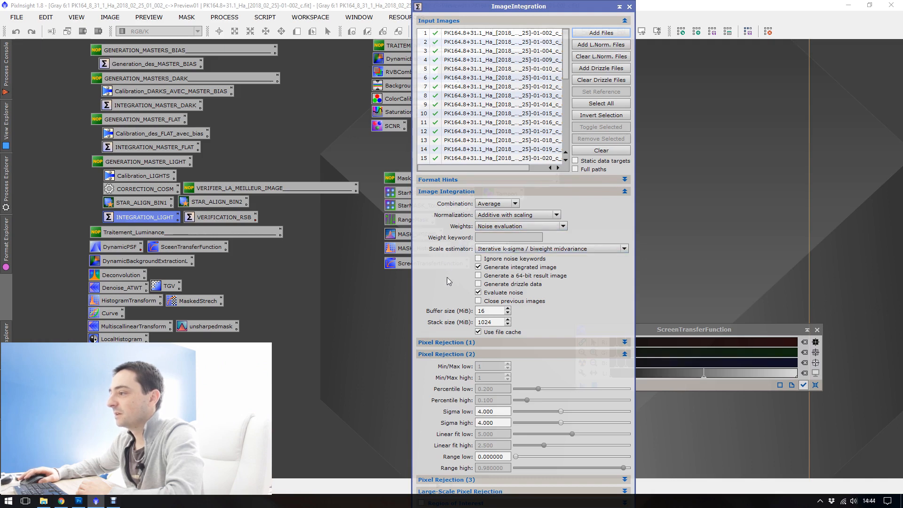
# Review the image integration and pixel rejection settings, keeping Winsorized Sigma Clipping, and run the integration of the registered lights
pyautogui.click(451, 193)
pyautogui.click(449, 204)
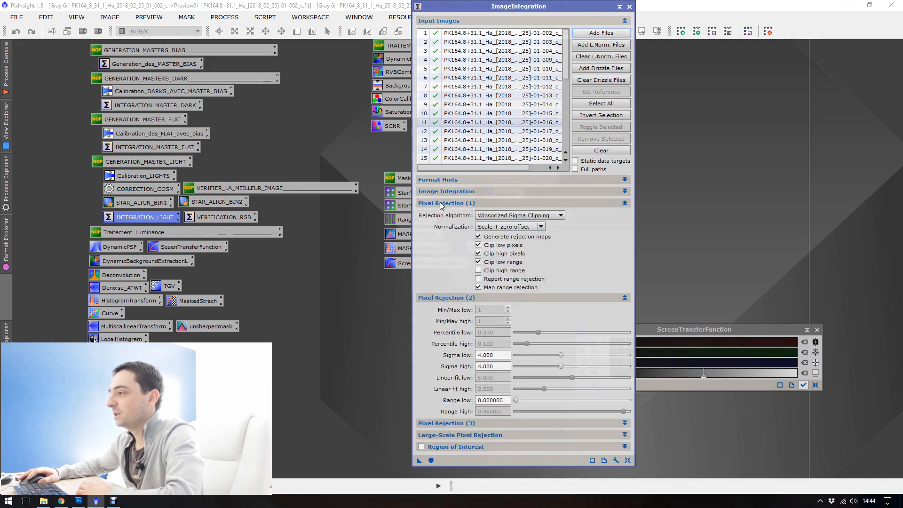
pyautogui.scroll(-7, 513, 155)
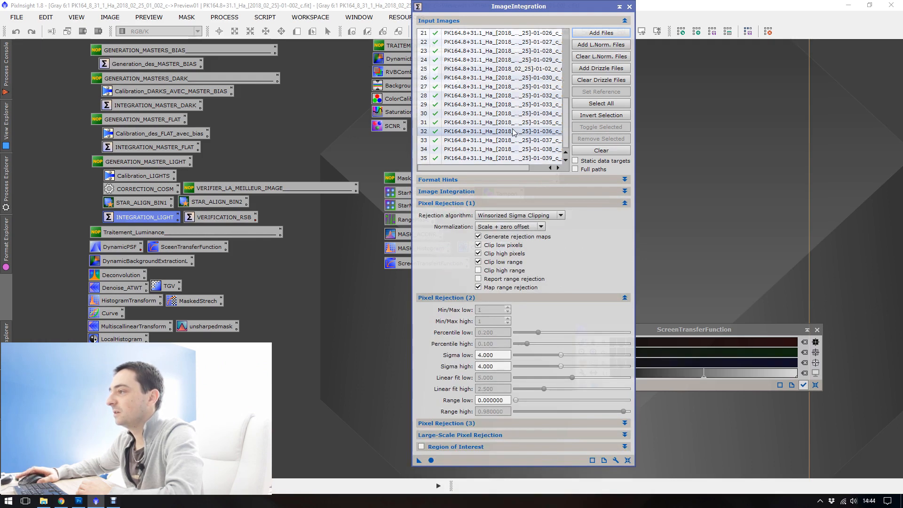
pyautogui.click(520, 216)
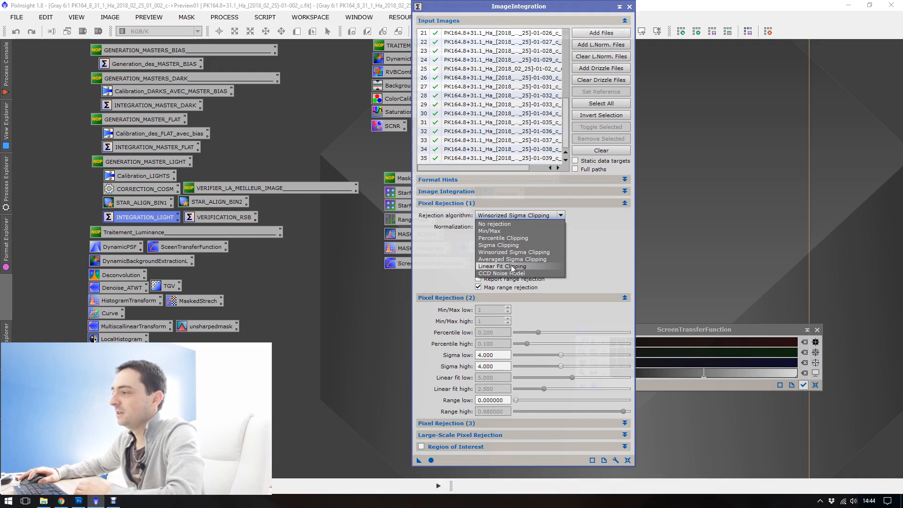
pyautogui.click(458, 205)
pyautogui.click(458, 205)
pyautogui.click(458, 206)
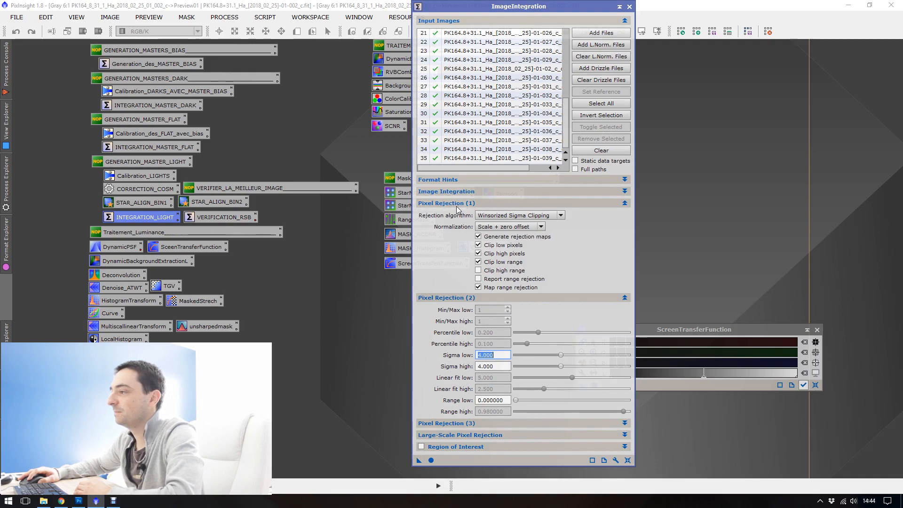
pyautogui.click(457, 206)
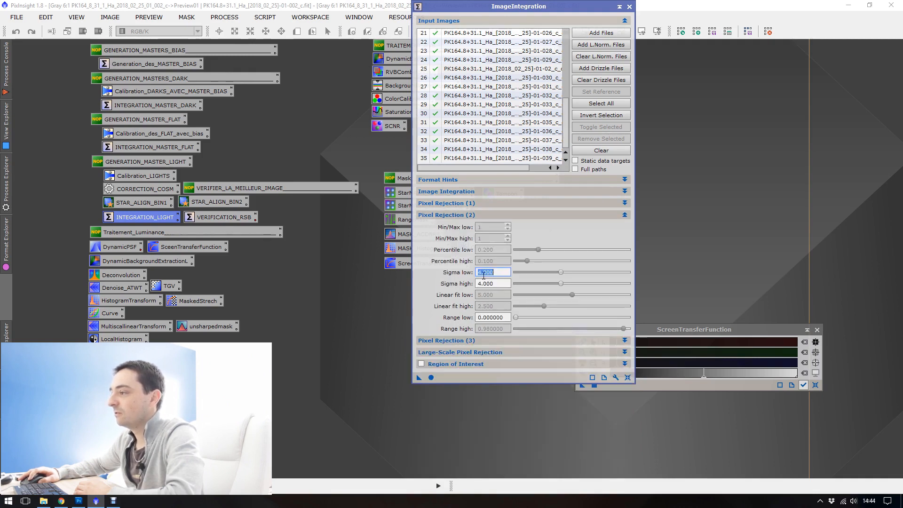
pyautogui.click(447, 341)
pyautogui.click(447, 342)
pyautogui.click(431, 378)
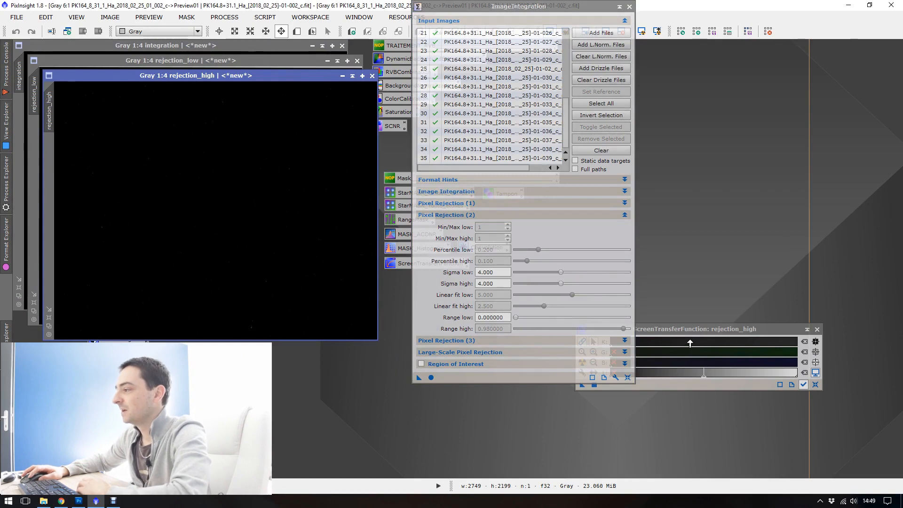
# Auto-stretch the rejection_high and rejection_low maps to inspect the rejected pixels, closing each map after viewing
pyautogui.click(690, 344)
pyautogui.click(582, 362)
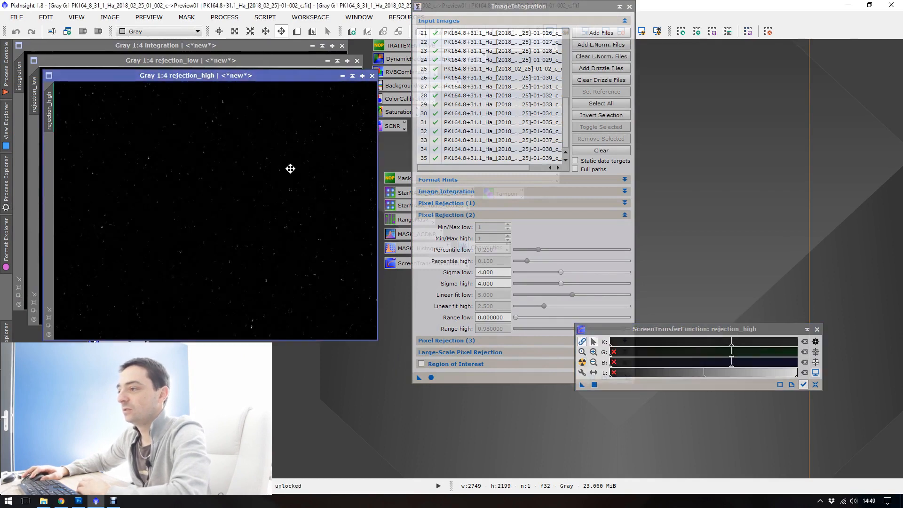
pyautogui.click(372, 75)
pyautogui.click(582, 362)
pyautogui.scroll(4, 282, 212)
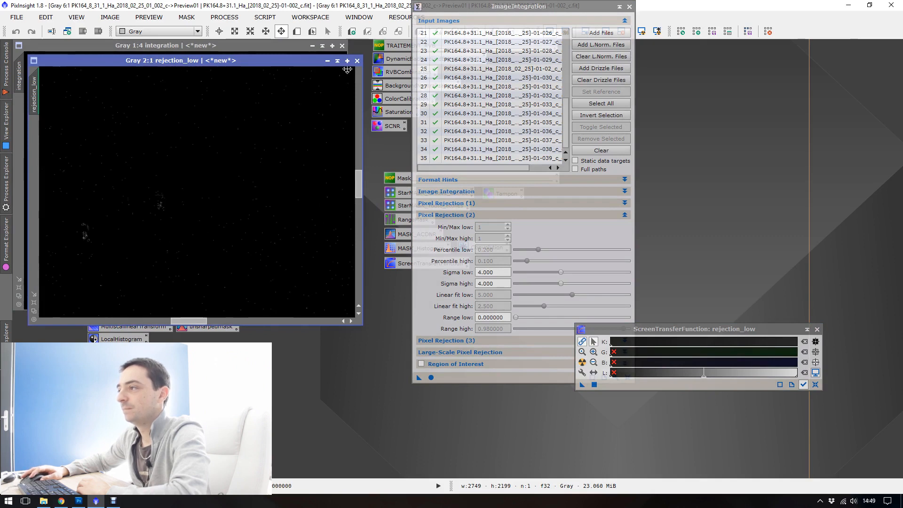
pyautogui.click(357, 61)
# Auto-stretch the integration image and inspect the nebula at 1:3 zoom
pyautogui.click(582, 362)
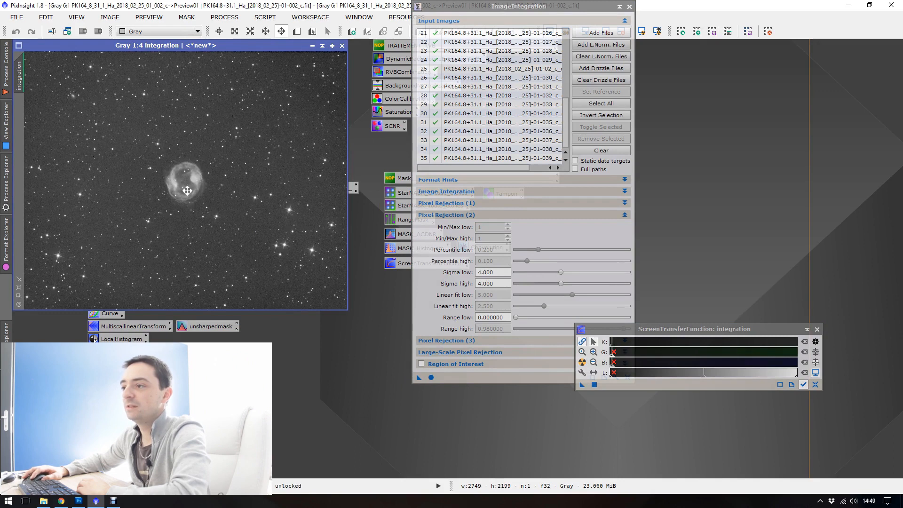
pyautogui.scroll(1, 210, 229)
pyautogui.moveTo(180, 224); pyautogui.dragTo(248, 237)
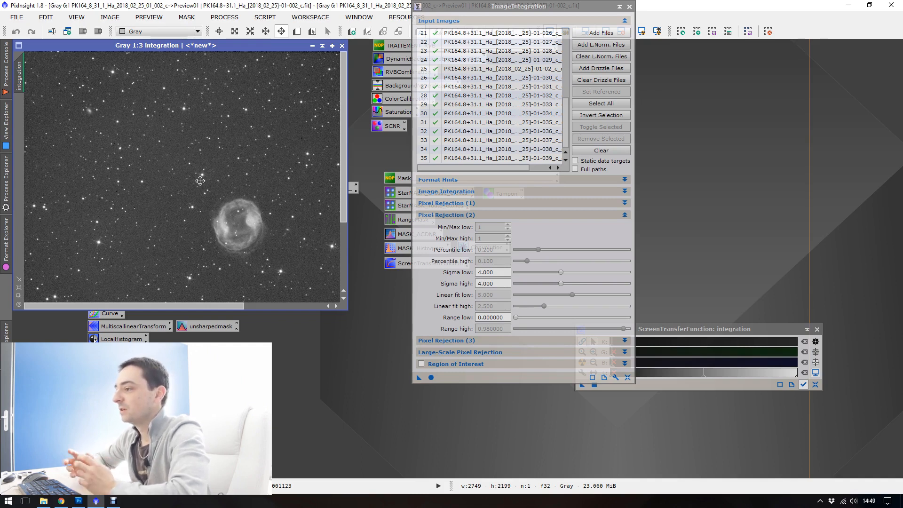
pyautogui.moveTo(201, 185); pyautogui.dragTo(165, 150)
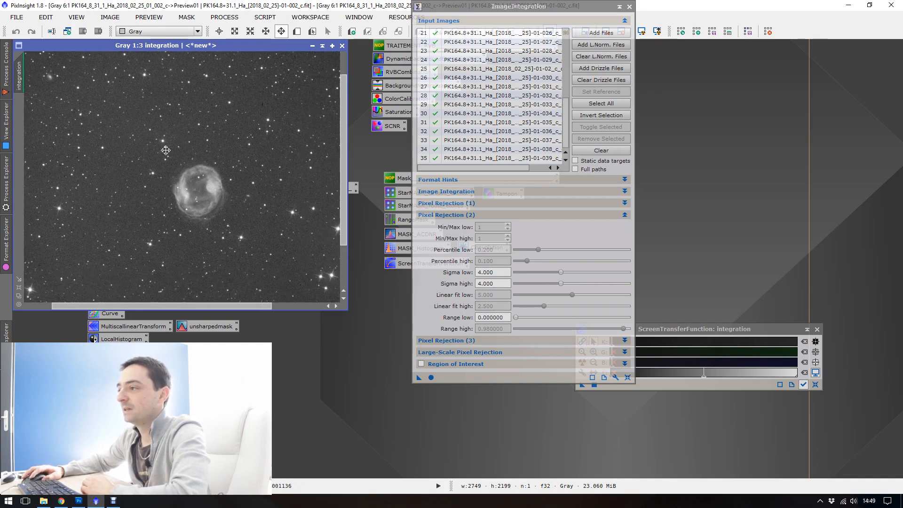